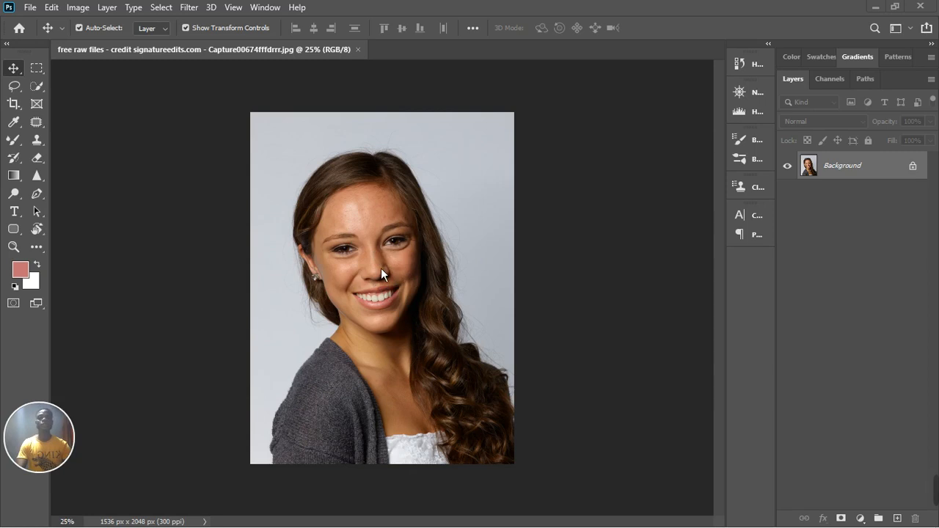
# - Unlock the portrait's Background layer so it becomes a regular layer, and duplicate it
pyautogui.scroll(5, 381, 267)
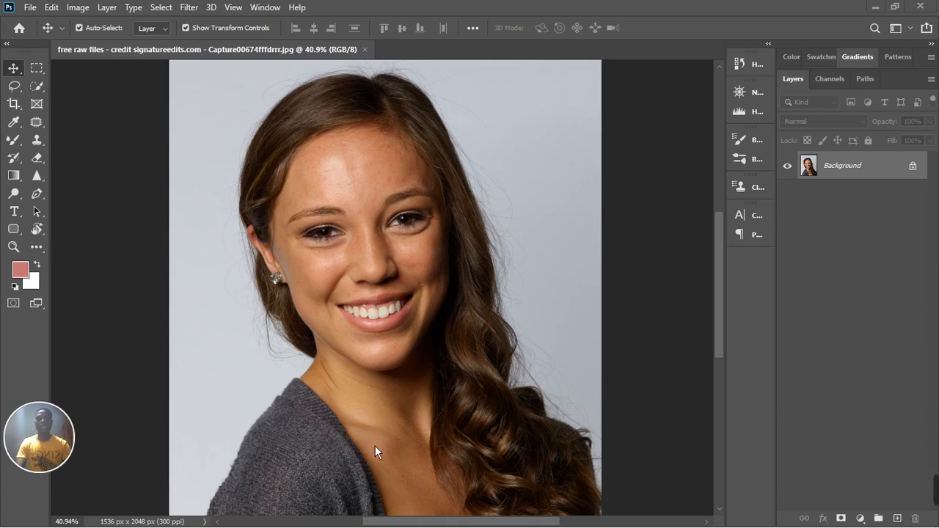
pyautogui.scroll(3, 389, 375)
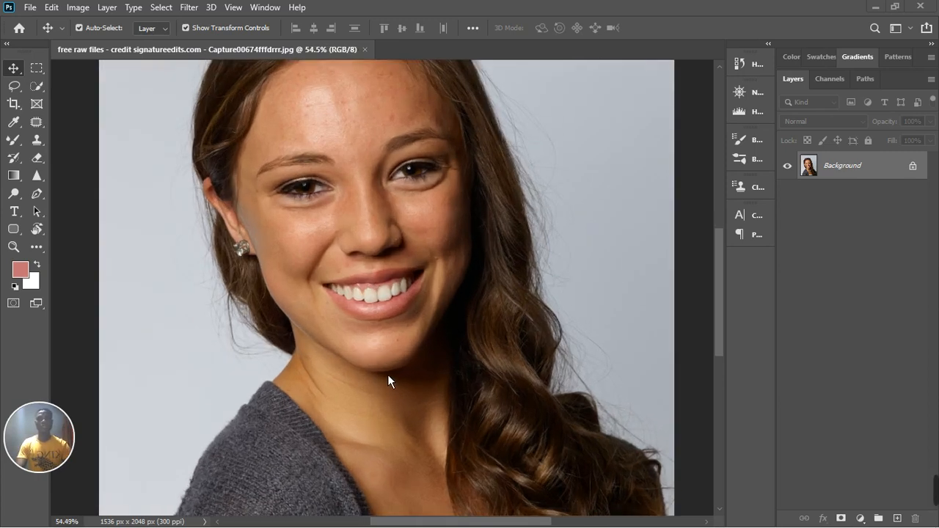
pyautogui.scroll(1, 374, 365)
pyautogui.scroll(3, 375, 370)
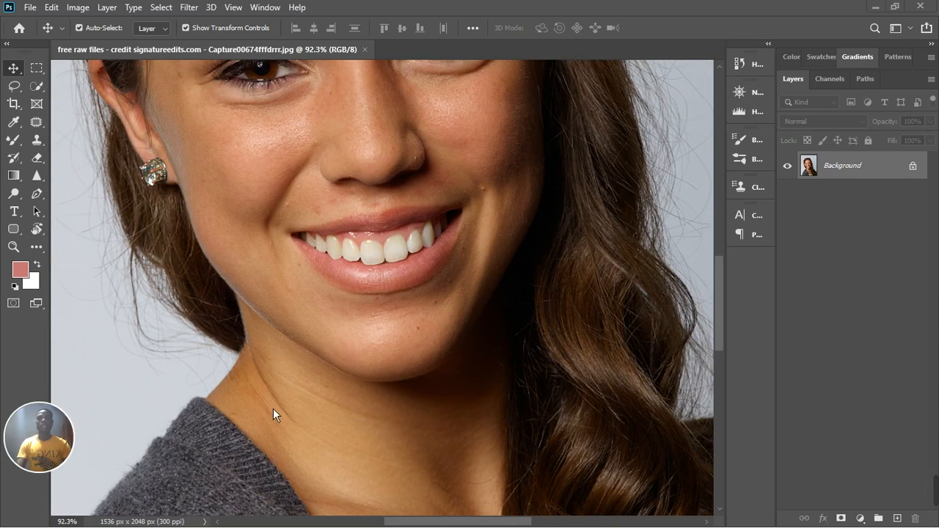
pyautogui.scroll(-4, 290, 388)
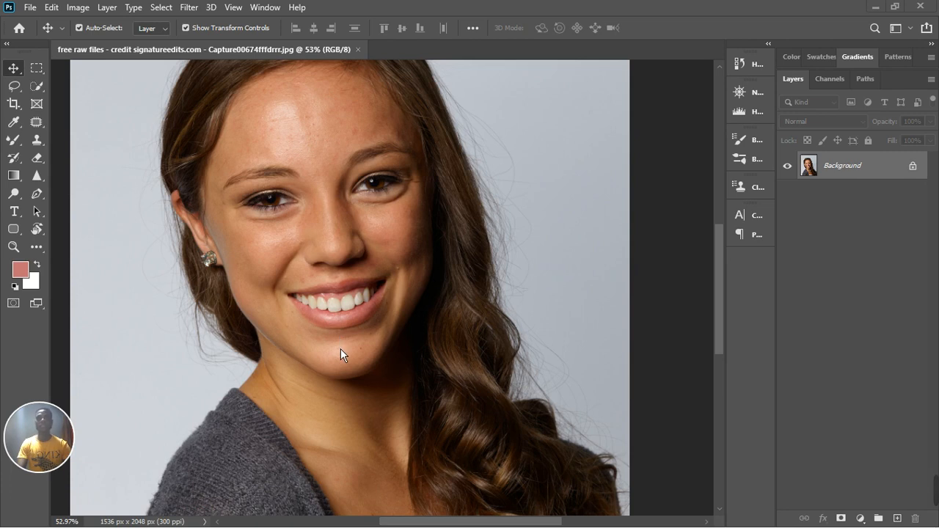
pyautogui.scroll(-1, 341, 348)
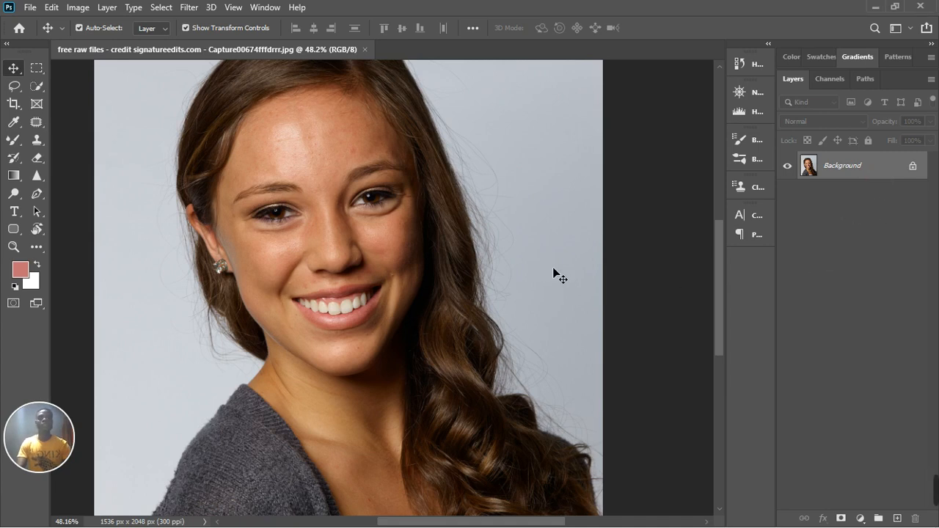
pyautogui.click(914, 167)
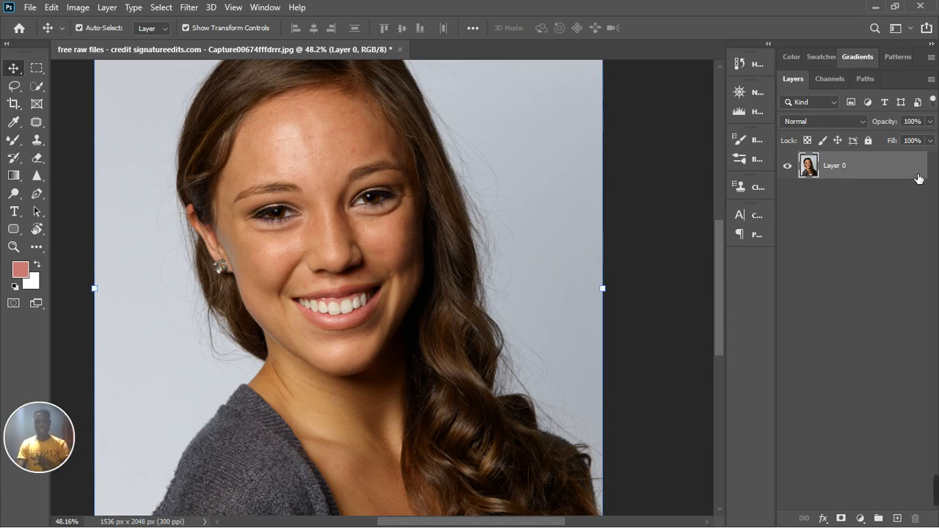
pyautogui.hotkey('ctrl', 'j')
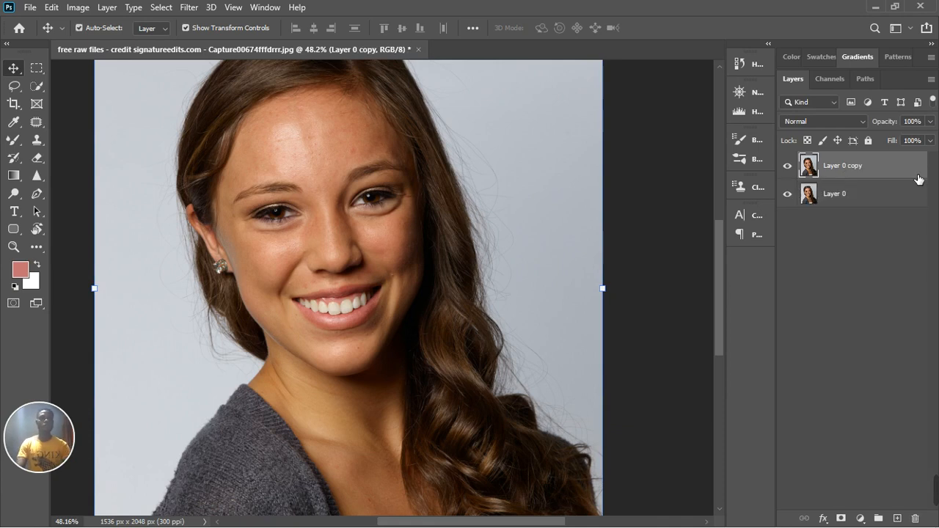
# - Rename the original lower layer as "ref" and its copy above as "image 1", leaving no layer selected
pyautogui.doubleClick(837, 195)
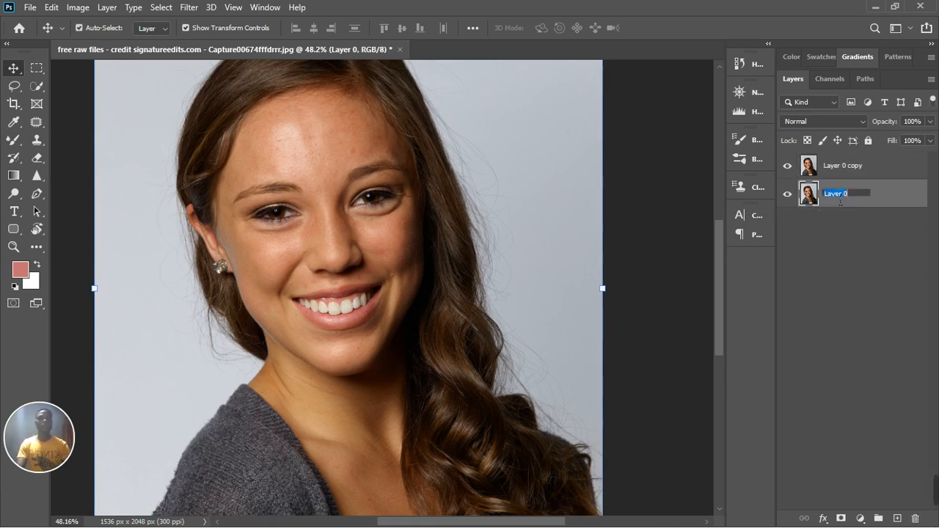
pyautogui.write('refe')
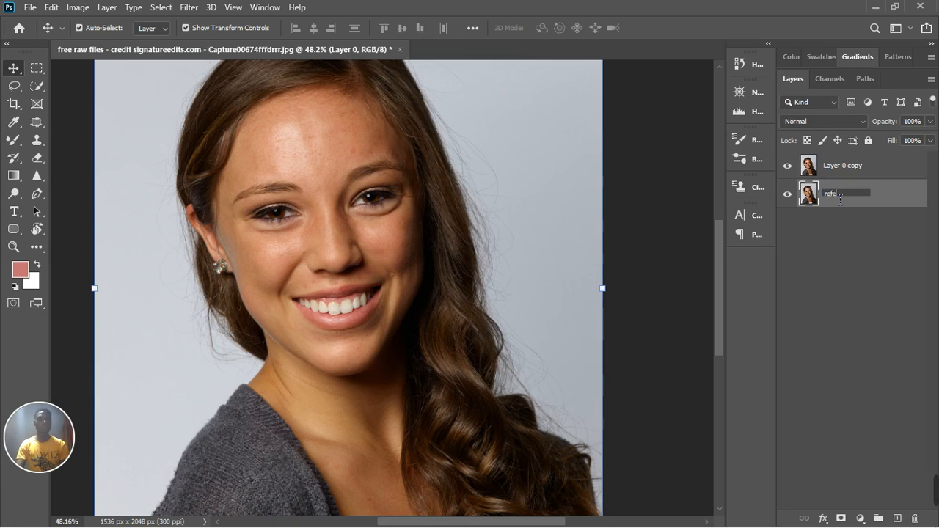
pyautogui.press('Return')
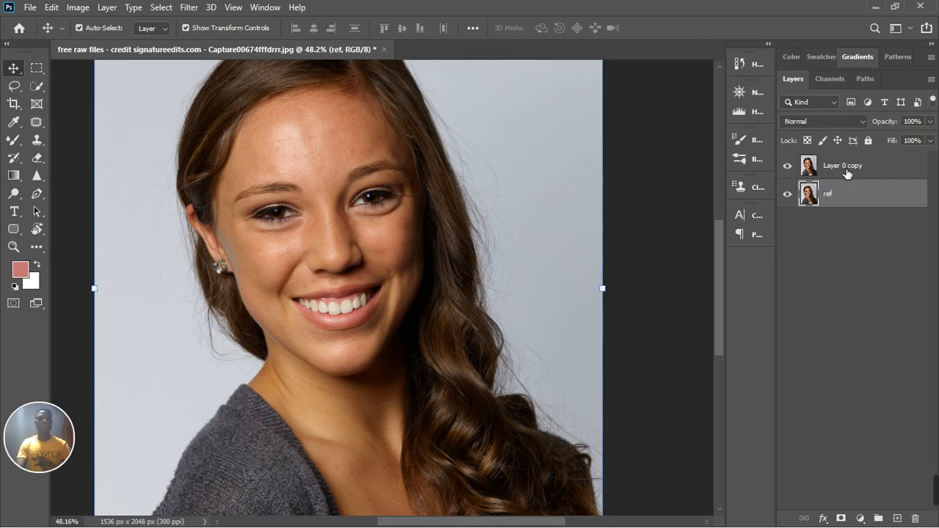
pyautogui.doubleClick(848, 168)
pyautogui.write('i')
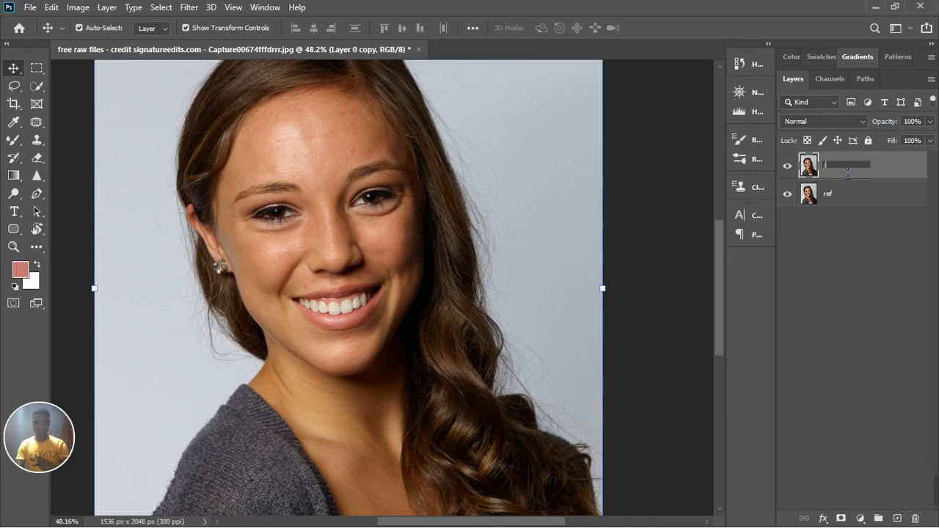
pyautogui.write('mage 1')
pyautogui.press('Return')
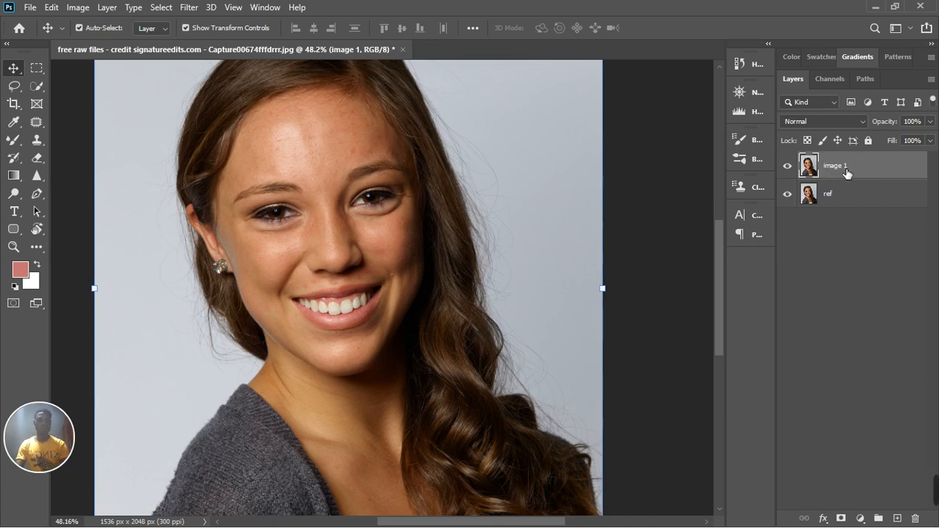
pyautogui.click(843, 268)
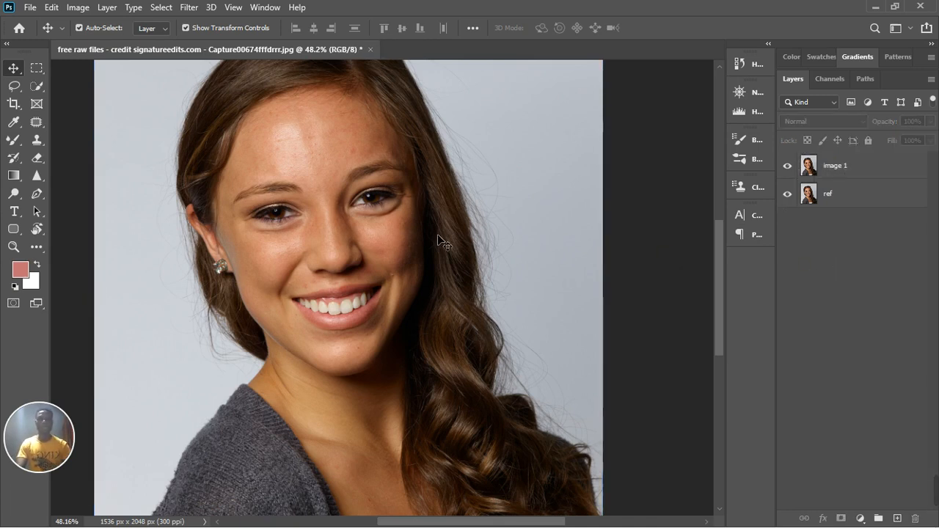
# - Add a Hue/Saturation adjustment layer above the image 1 layer
pyautogui.scroll(-1, 365, 245)
pyautogui.scroll(-2, 366, 246)
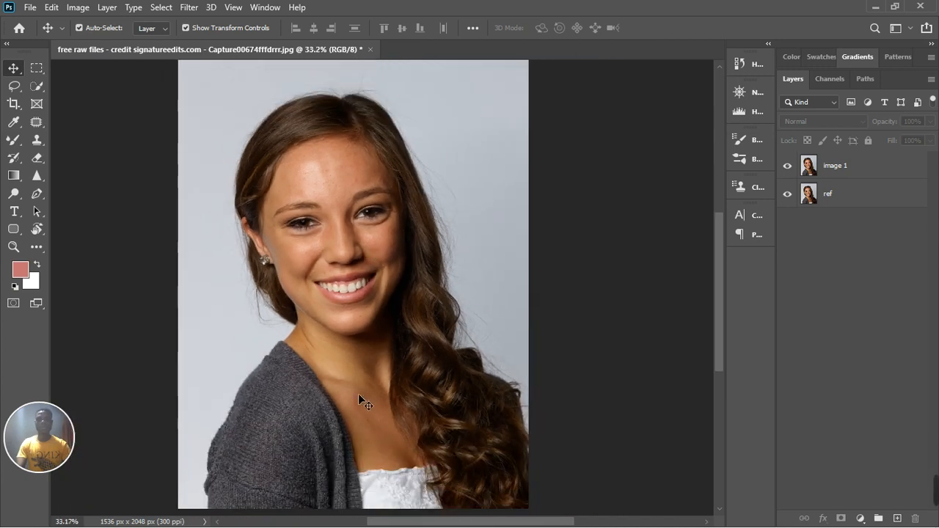
pyautogui.scroll(2, 337, 366)
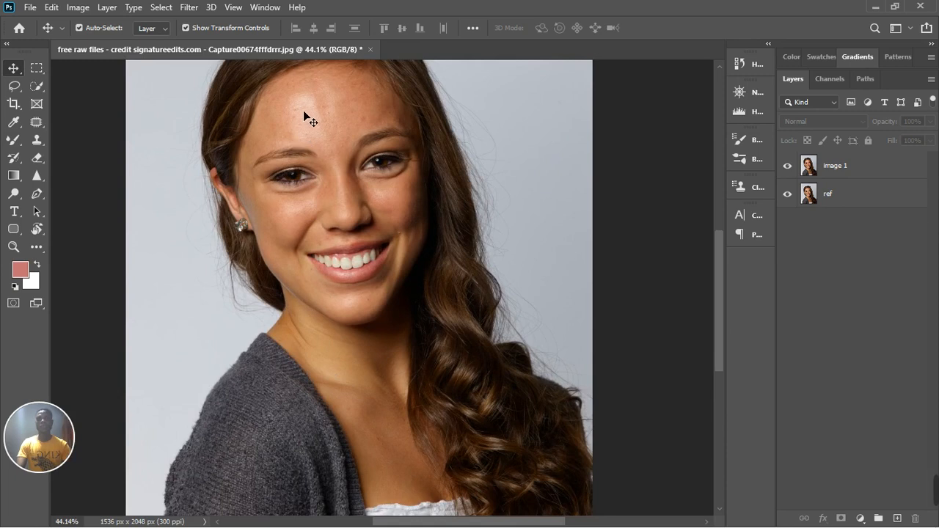
pyautogui.scroll(1, 304, 203)
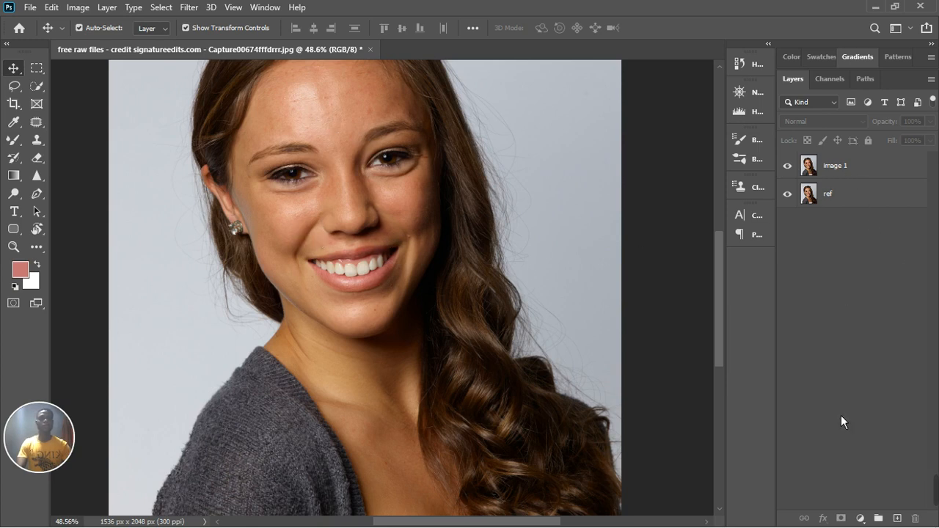
pyautogui.click(860, 518)
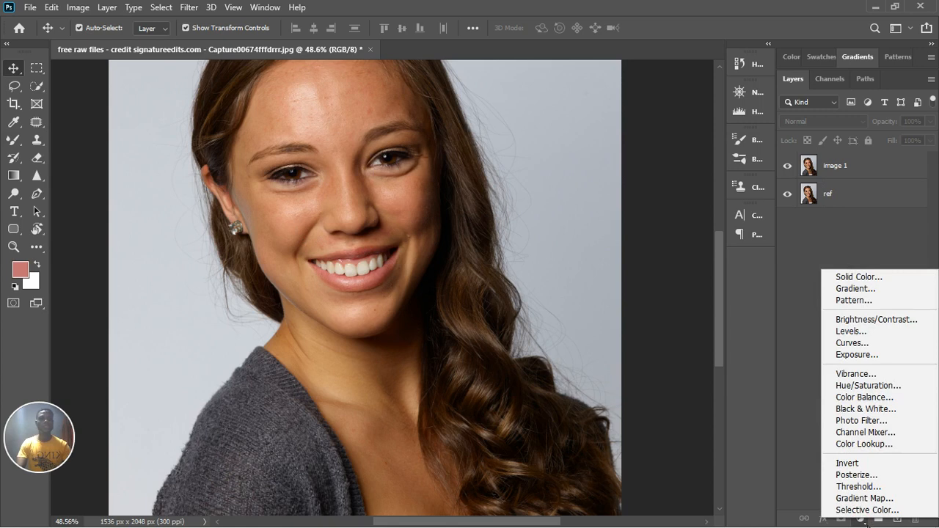
pyautogui.click(868, 386)
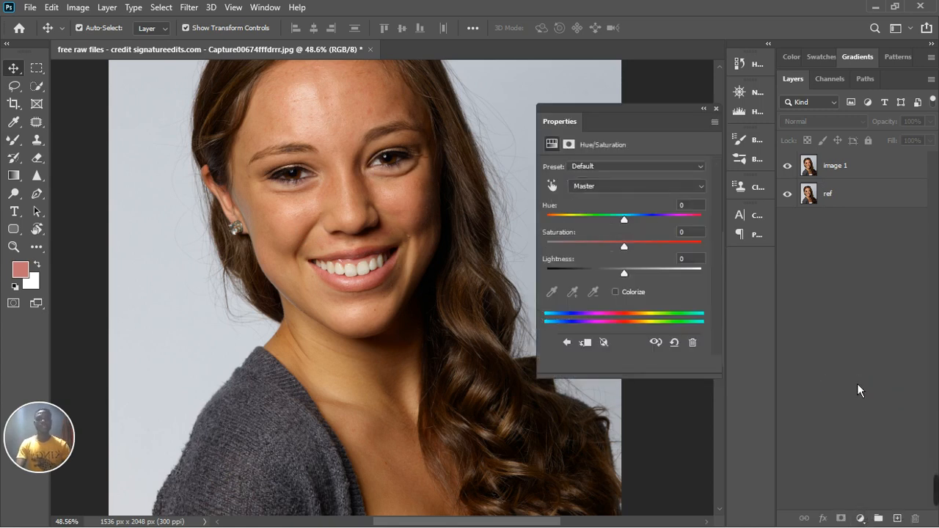
# - Sample the discoloured neck skin with the on-image adjustment tool and set the Hue of the Reds range to +180
pyautogui.click(556, 187)
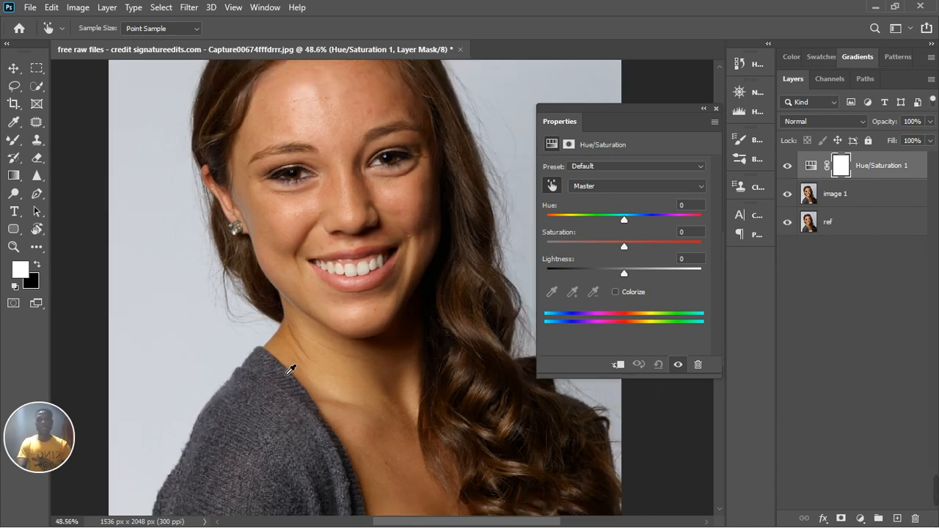
pyautogui.scroll(3, 292, 367)
pyautogui.scroll(1, 292, 367)
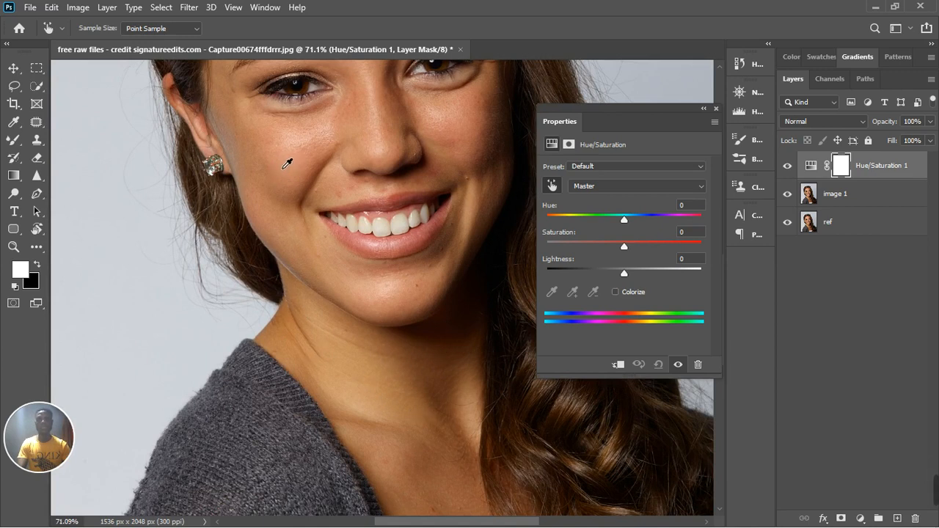
pyautogui.click(322, 333)
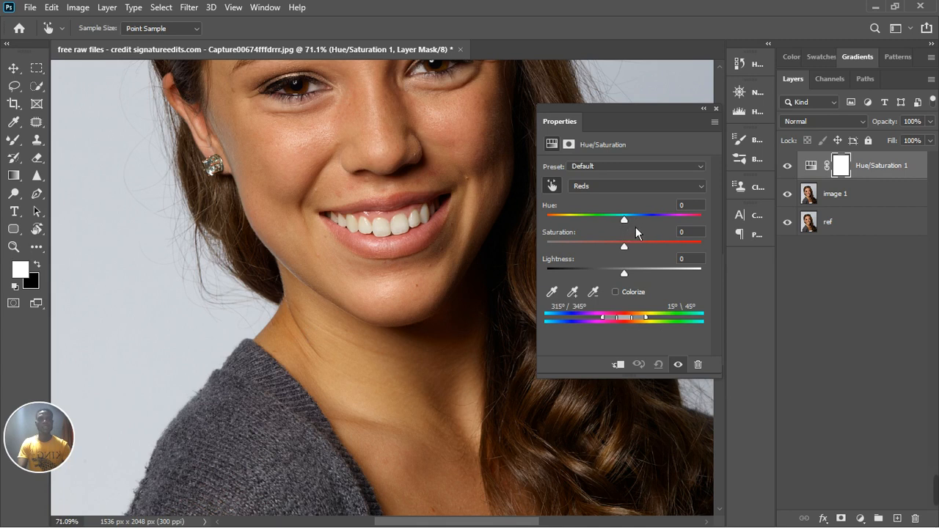
pyautogui.moveTo(625, 219); pyautogui.dragTo(709, 226)
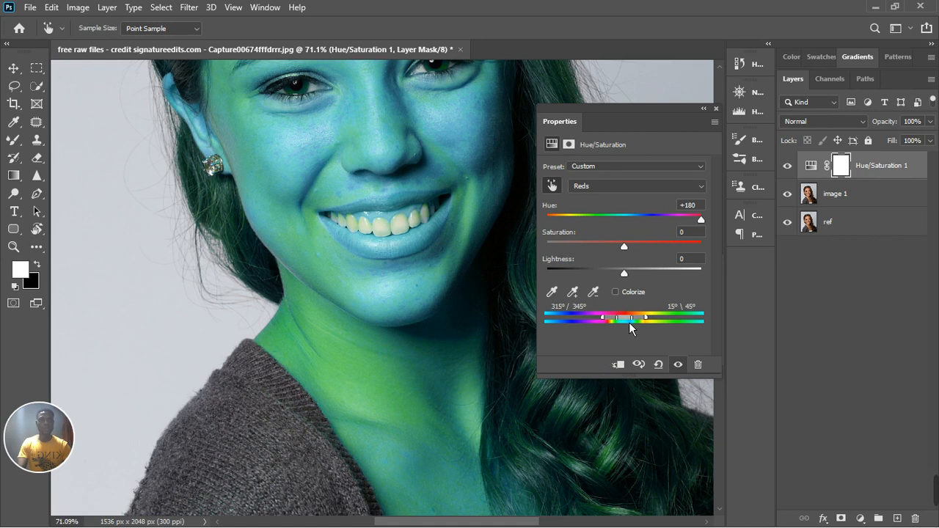
# - Shift the adjustment's colour range into the Yellows, spanning 17°/47° to 76°/108°, to isolate the yellowish skin patches
pyautogui.moveTo(628, 323); pyautogui.dragTo(658, 328)
pyautogui.click(680, 365)
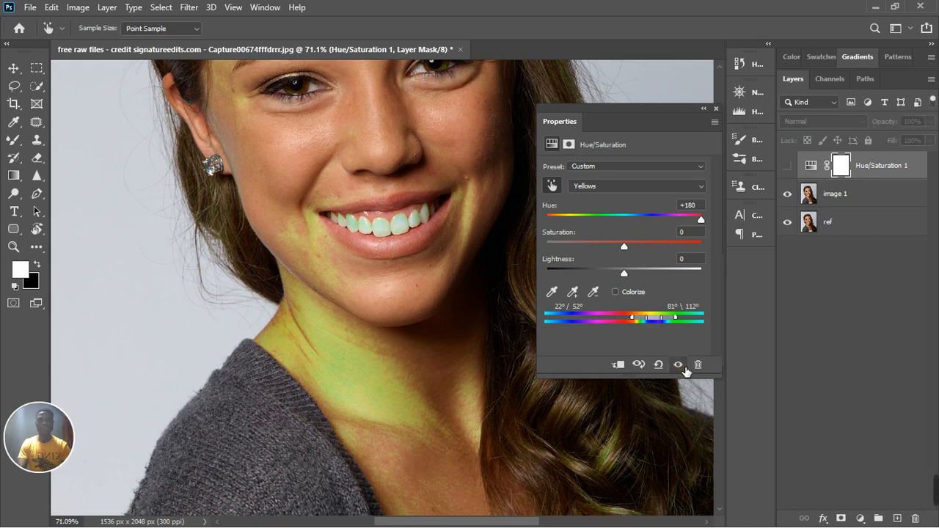
pyautogui.click(683, 367)
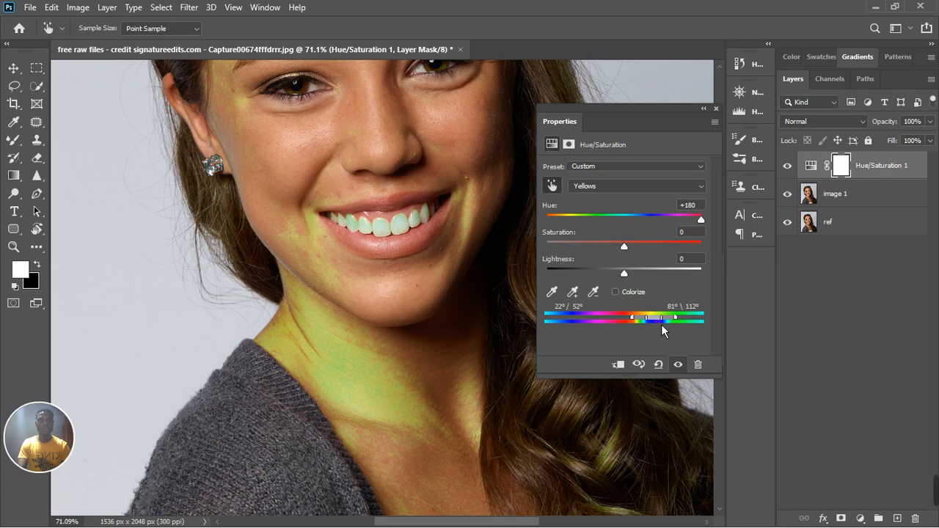
pyautogui.moveTo(660, 324); pyautogui.dragTo(659, 326)
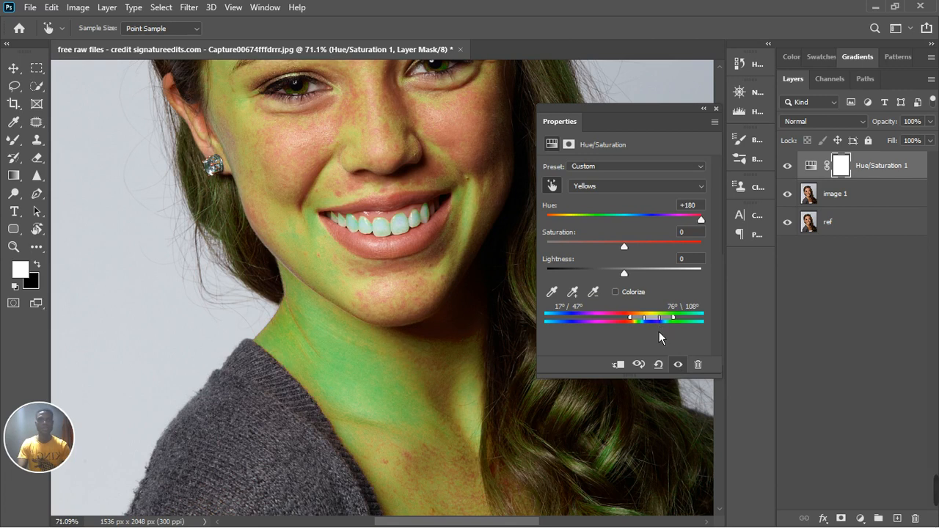
# - Compare the portrait with and without the Hue/Saturation adjustment to examine which skin areas the colour range covers
pyautogui.click(683, 369)
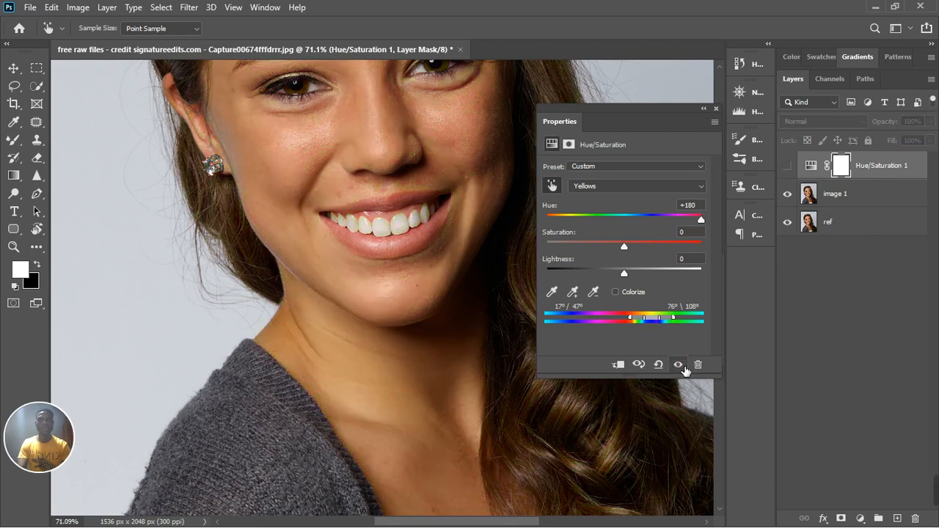
pyautogui.click(683, 369)
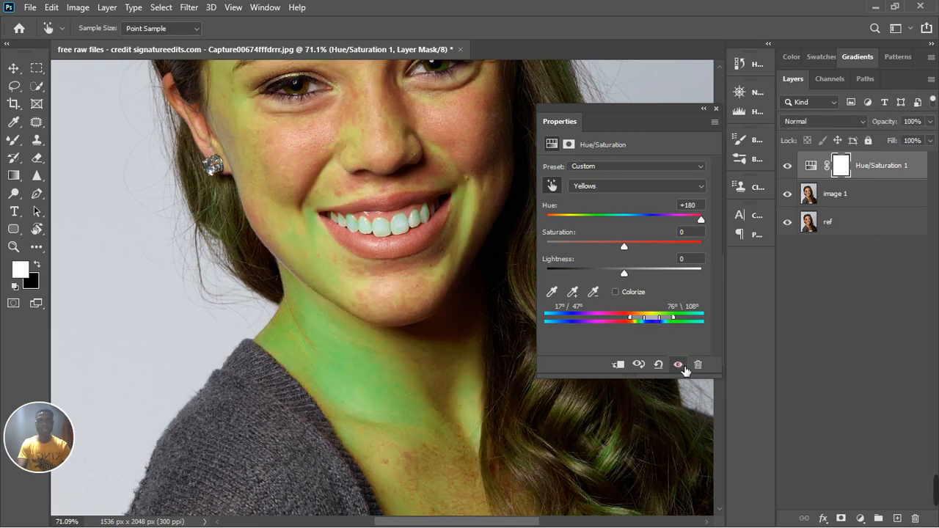
pyautogui.click(683, 369)
pyautogui.click(683, 369)
pyautogui.scroll(-5, 230, 315)
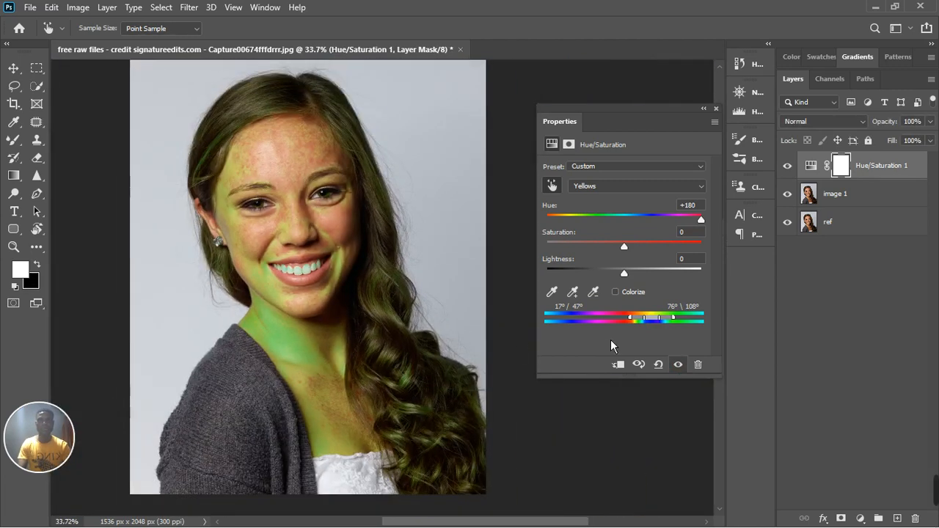
pyautogui.click(679, 365)
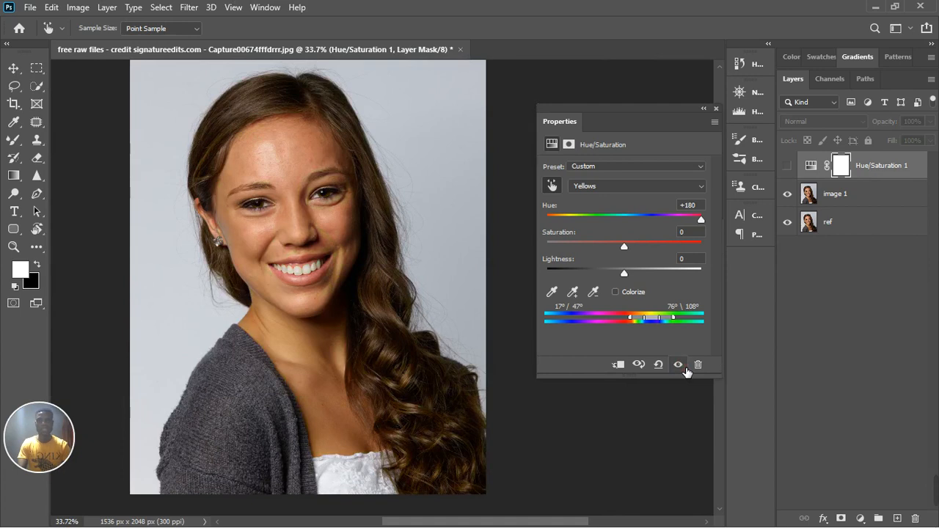
pyautogui.click(678, 365)
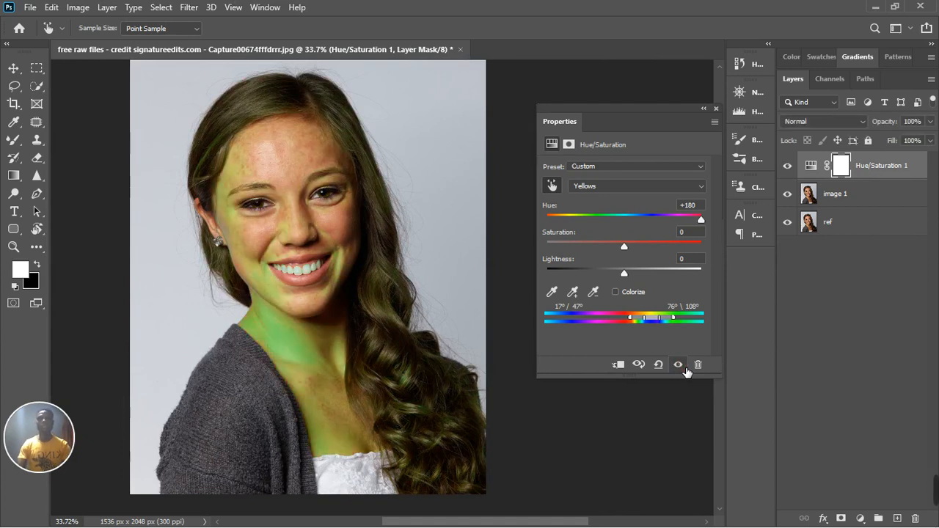
pyautogui.click(682, 367)
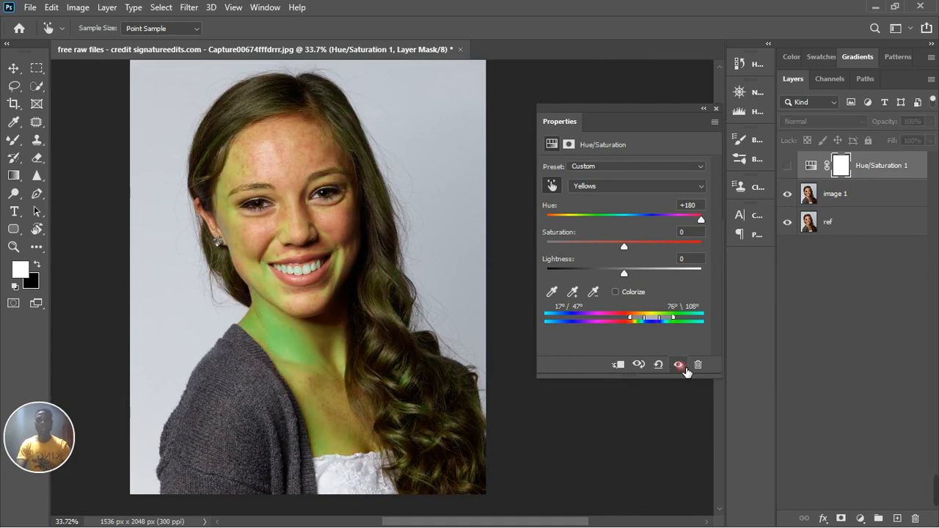
pyautogui.click(682, 366)
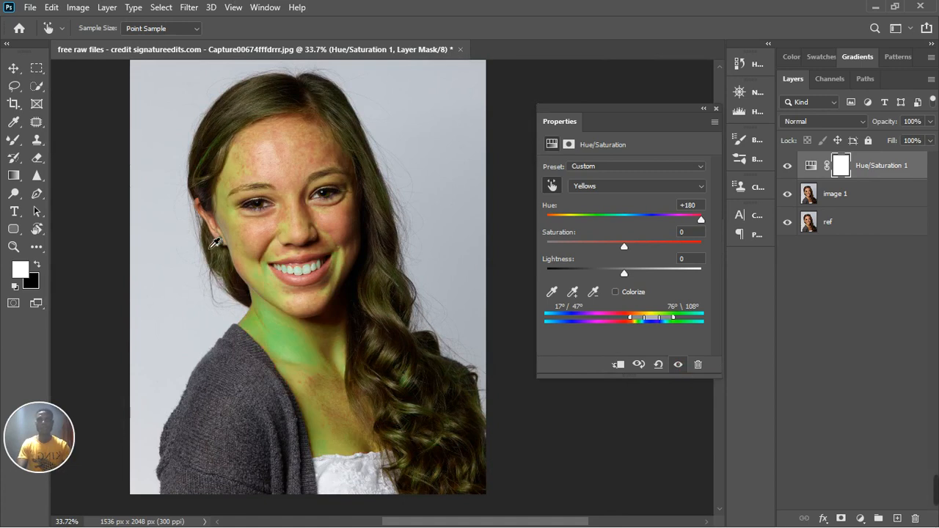
# - Reset the Hue of the Yellows range to 0 in the Hue/Saturation adjustment
pyautogui.scroll(2, 215, 244)
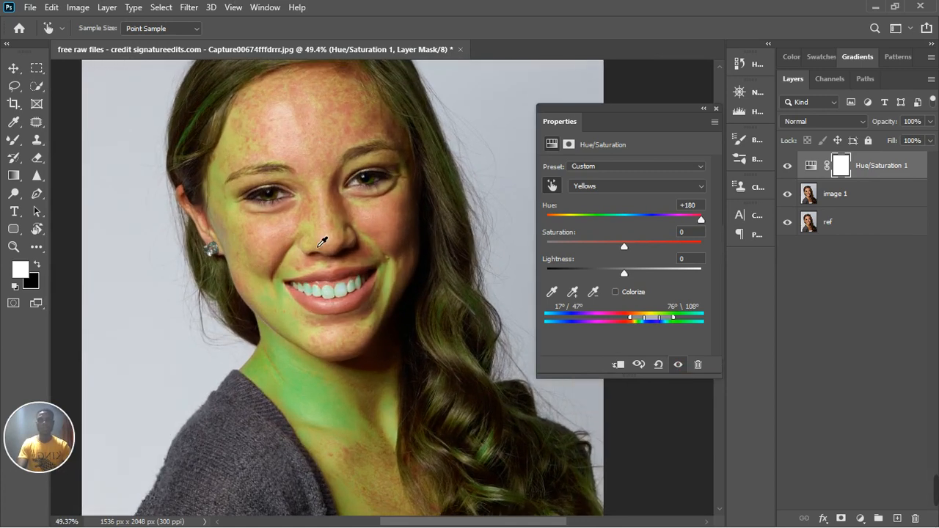
pyautogui.scroll(2, 320, 239)
pyautogui.scroll(-2, 321, 245)
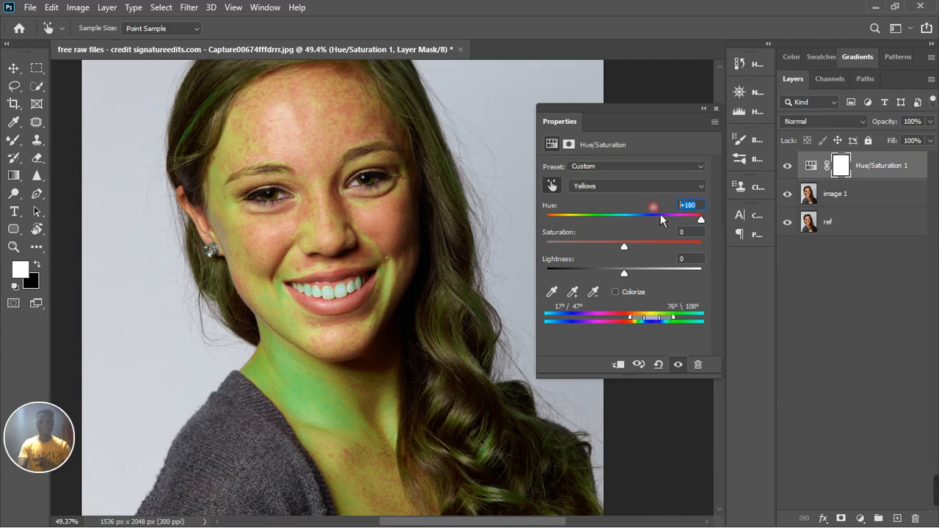
pyautogui.write('0')
pyautogui.press('Return')
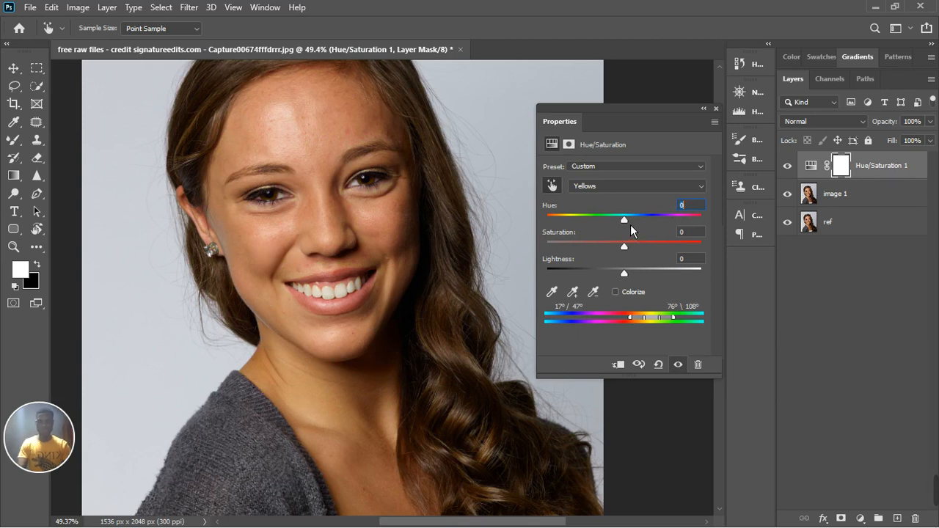
# - Shift the Hue of the Yellows range to -13 and compare the portrait with and without the adjustment
pyautogui.moveTo(631, 225); pyautogui.dragTo(640, 222)
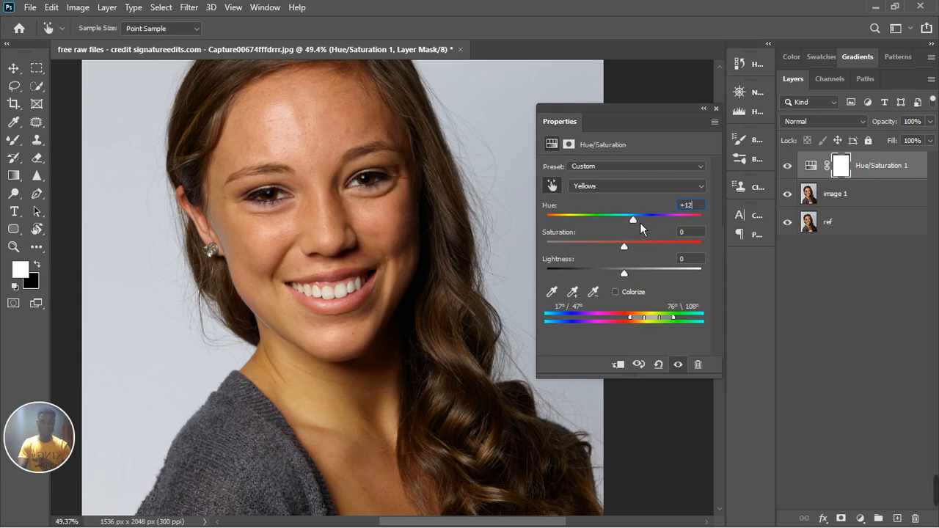
pyautogui.moveTo(640, 222); pyautogui.dragTo(628, 223)
pyautogui.moveTo(625, 226); pyautogui.dragTo(623, 226)
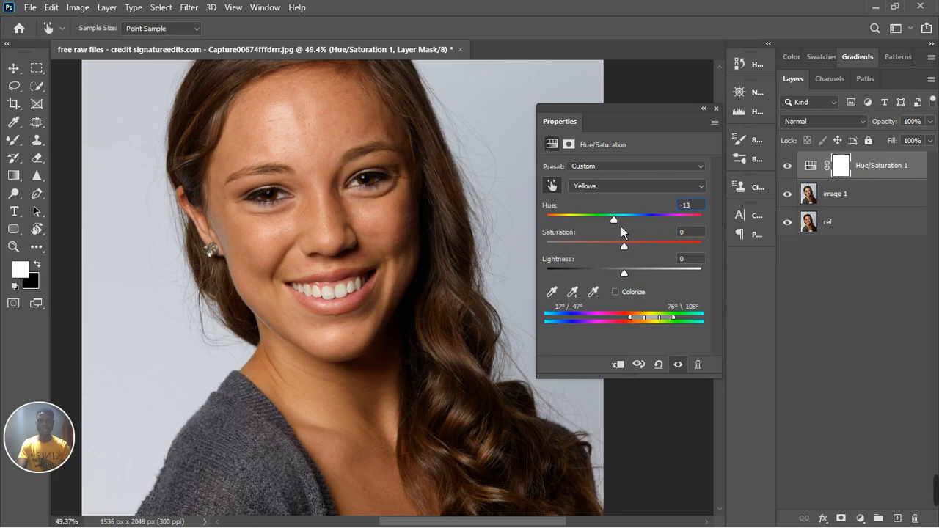
pyautogui.click(678, 366)
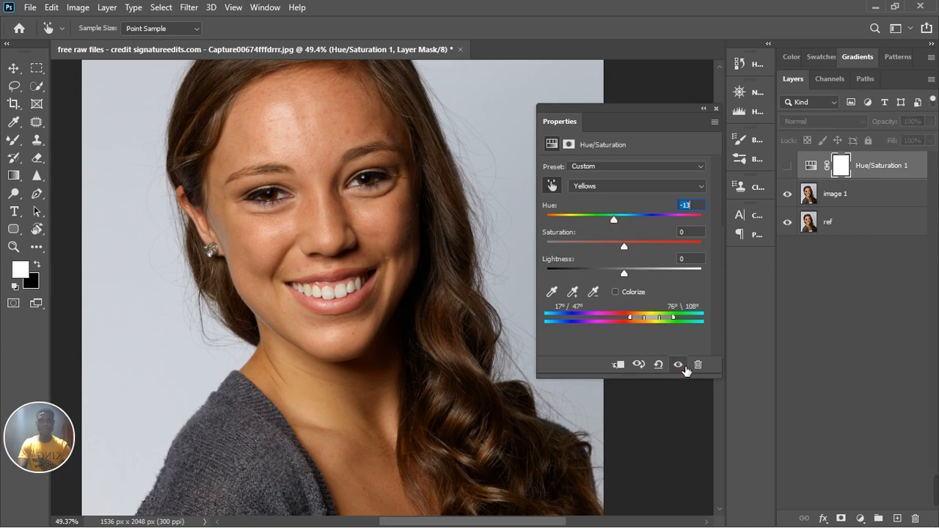
pyautogui.click(683, 367)
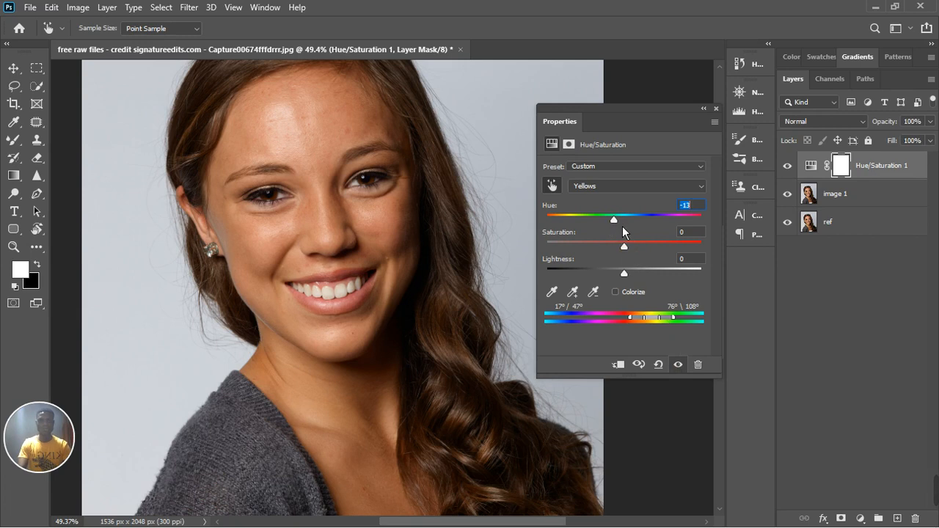
# - Lower the Hue of the Yellows range to -27, comparing the skin with the adjustment on and off along the way
pyautogui.write('-11')
pyautogui.press('Down')
pyautogui.press('Down')
pyautogui.press('Down')
pyautogui.press('Down')
pyautogui.press('Down')
pyautogui.press('Down')
pyautogui.press('Down')
pyautogui.press('Down')
pyautogui.click(678, 365)
pyautogui.click(678, 365)
pyautogui.click(677, 365)
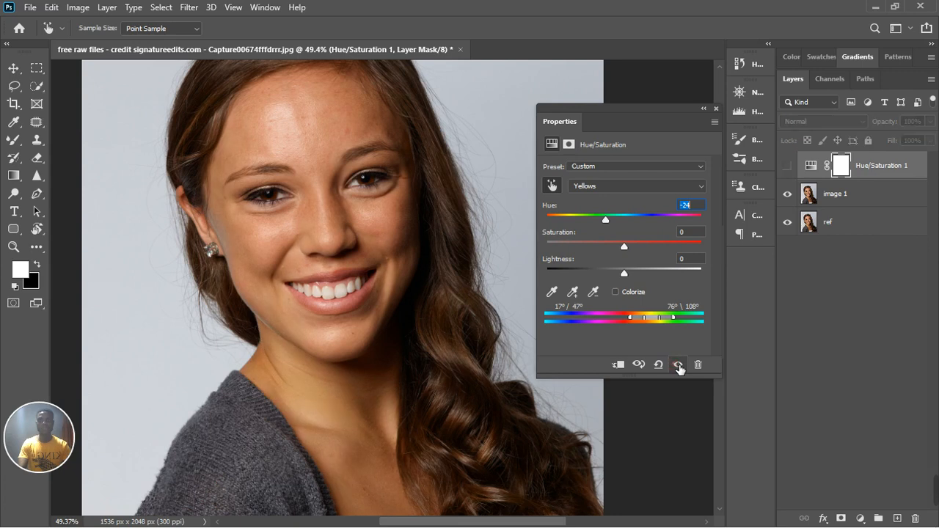
pyautogui.click(678, 365)
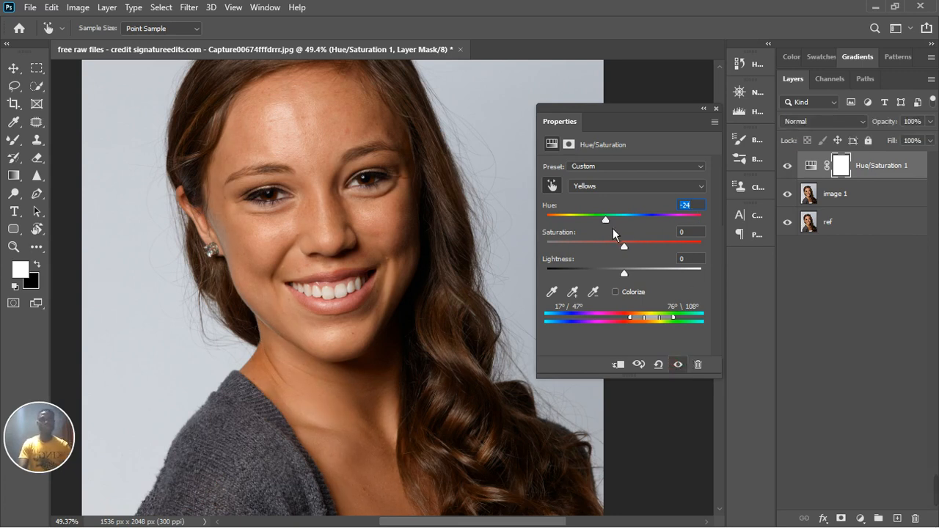
pyautogui.write('-27')
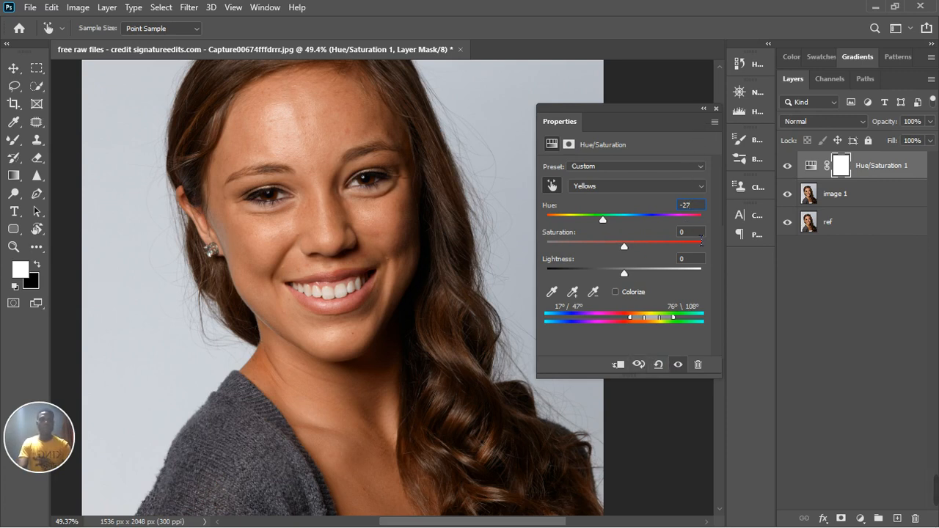
# - Close the Hue/Saturation properties and compare the whole portrait with and without the adjustment layer
pyautogui.press('v')
pyautogui.click(851, 302)
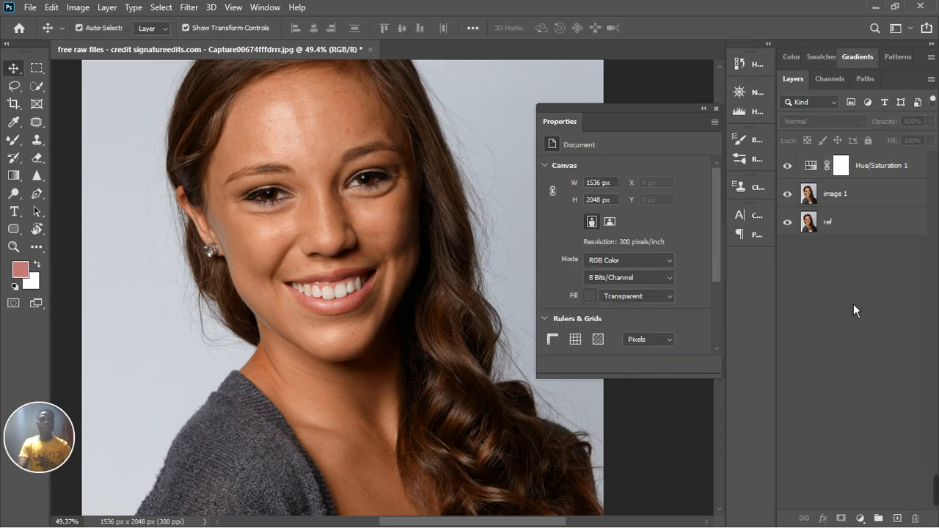
pyautogui.click(812, 165)
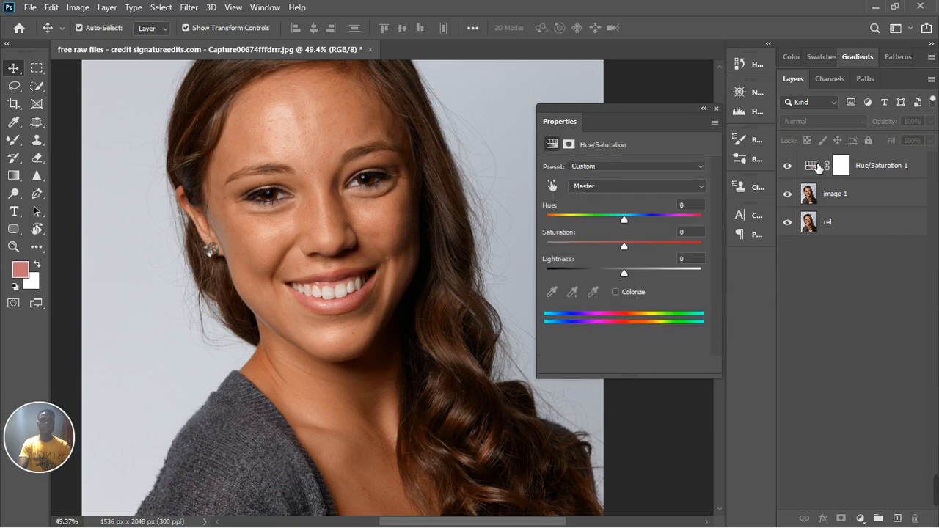
pyautogui.click(718, 109)
pyautogui.hotkey('ctrl', '0')
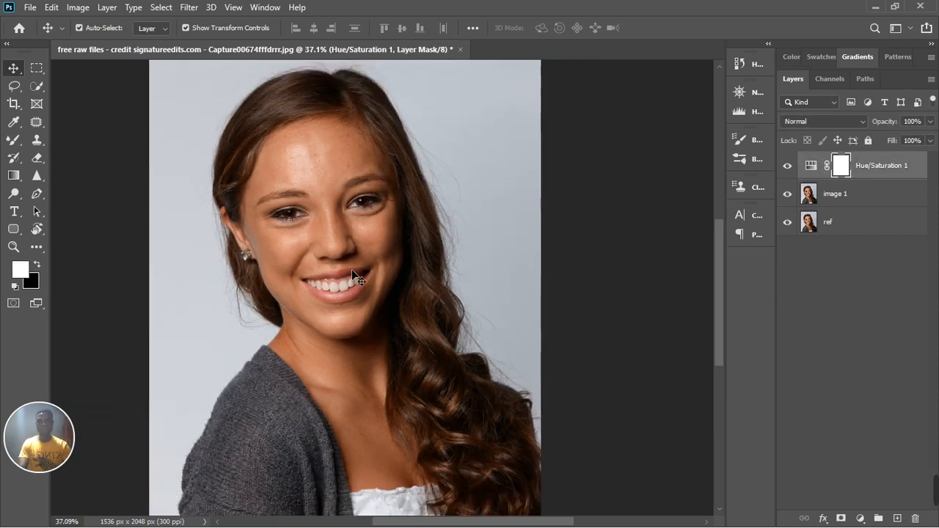
pyautogui.click(789, 168)
pyautogui.click(788, 167)
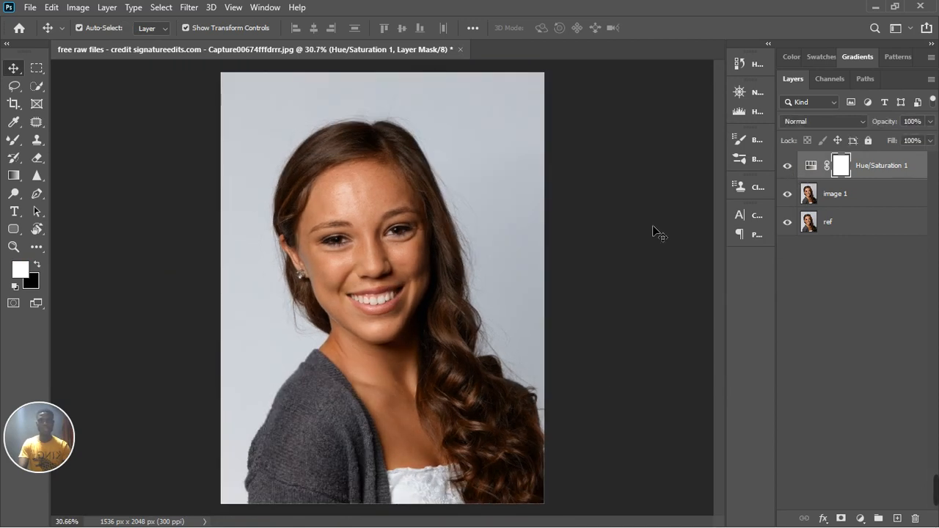
# - Examine the corrected skin tones on the forehead, cheeks and mouth area up close and across the whole portrait
pyautogui.scroll(2, 355, 257)
pyautogui.scroll(2, 355, 258)
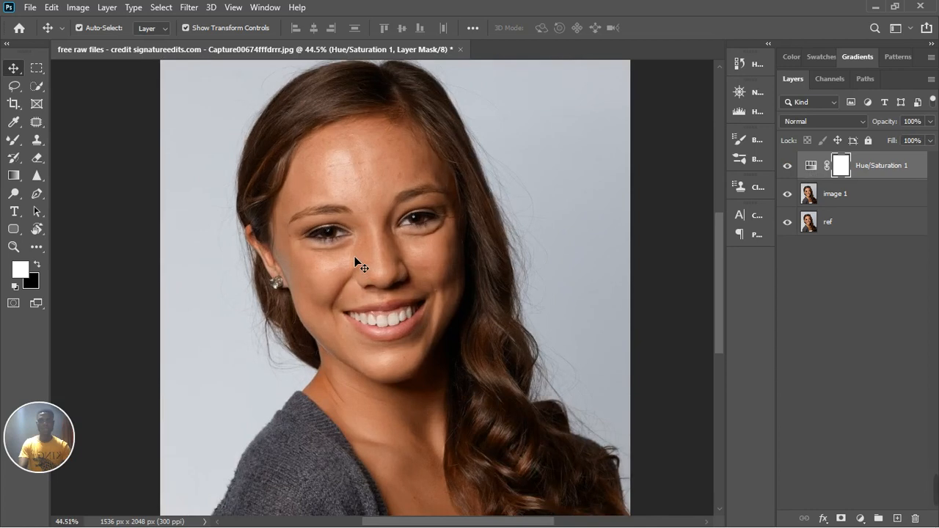
pyautogui.scroll(1, 355, 258)
pyautogui.moveTo(726, 267)
pyautogui.mouseDown()
pyautogui.moveTo(728, 307)
pyautogui.moveTo(728, 274)
pyautogui.mouseUp()
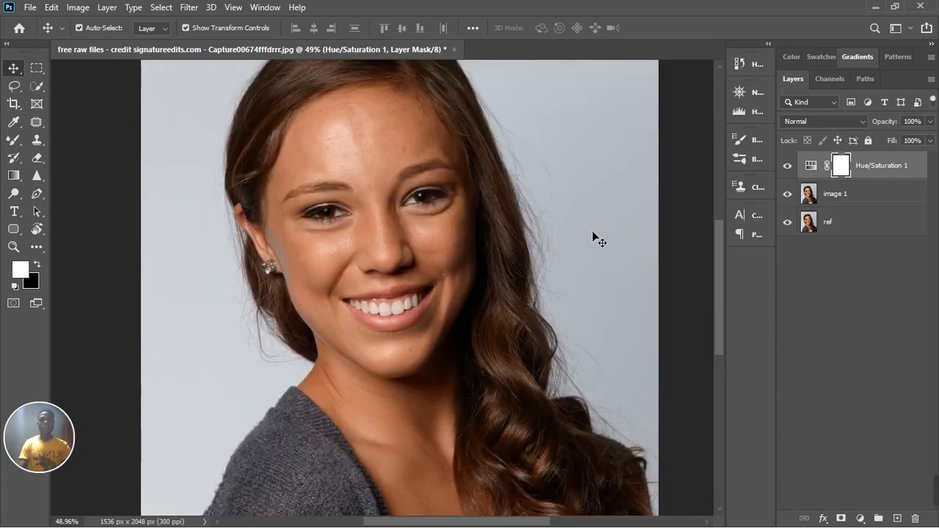
pyautogui.scroll(1, 551, 227)
pyautogui.scroll(-1, 536, 226)
pyautogui.scroll(3, 394, 203)
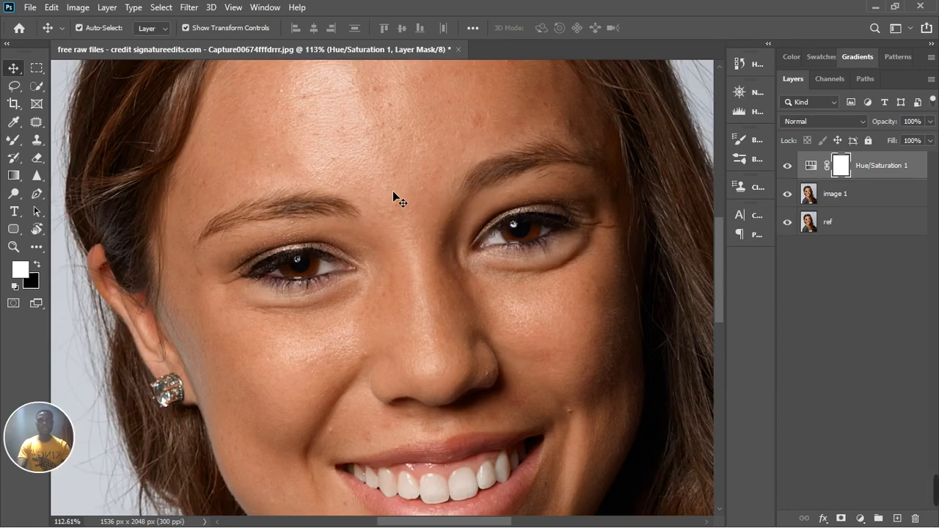
pyautogui.scroll(-1, 413, 211)
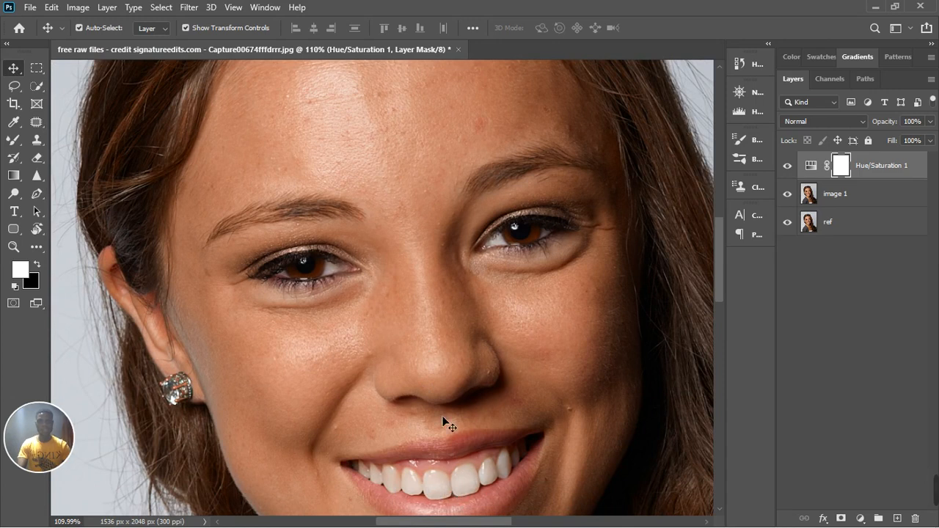
pyautogui.scroll(-5, 439, 258)
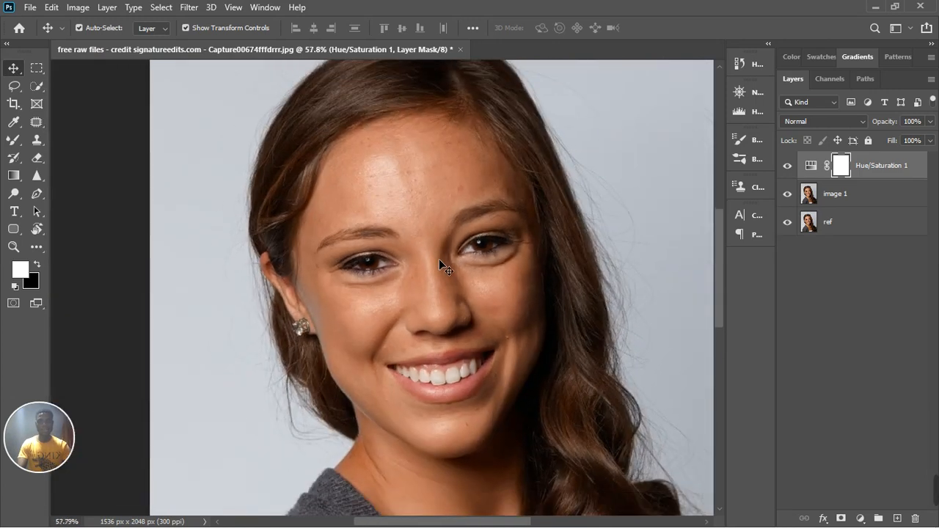
pyautogui.scroll(-3, 439, 259)
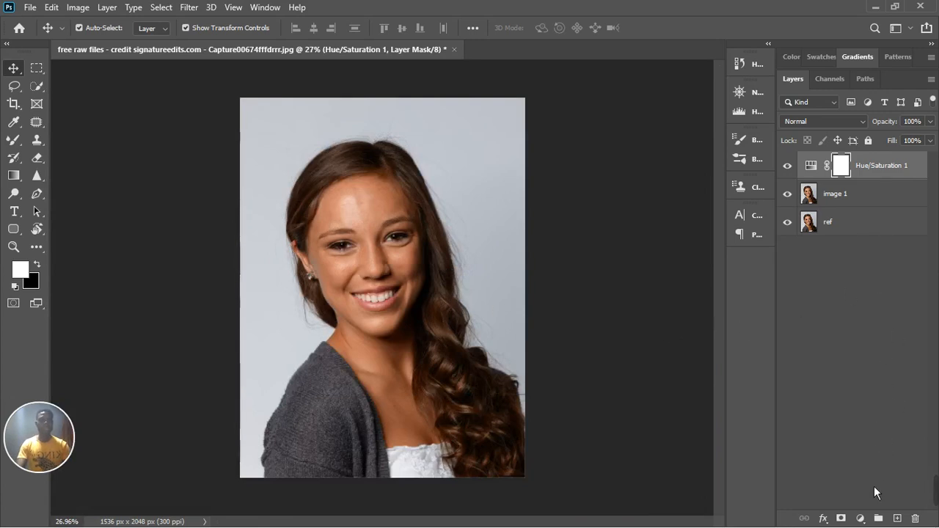
# - Add a Solid Color fill layer above the Hue/Saturation adjustment, keeping the default colour, and hide it
pyautogui.click(861, 519)
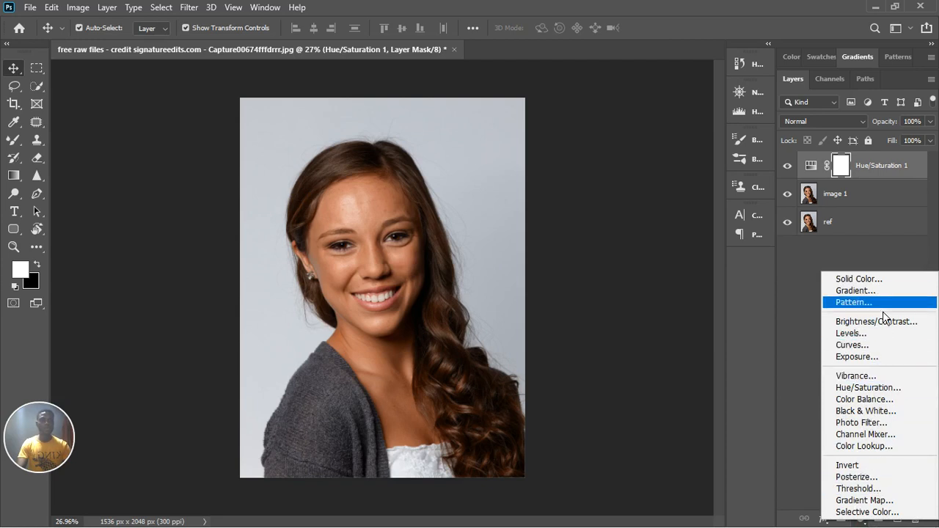
pyautogui.click(883, 286)
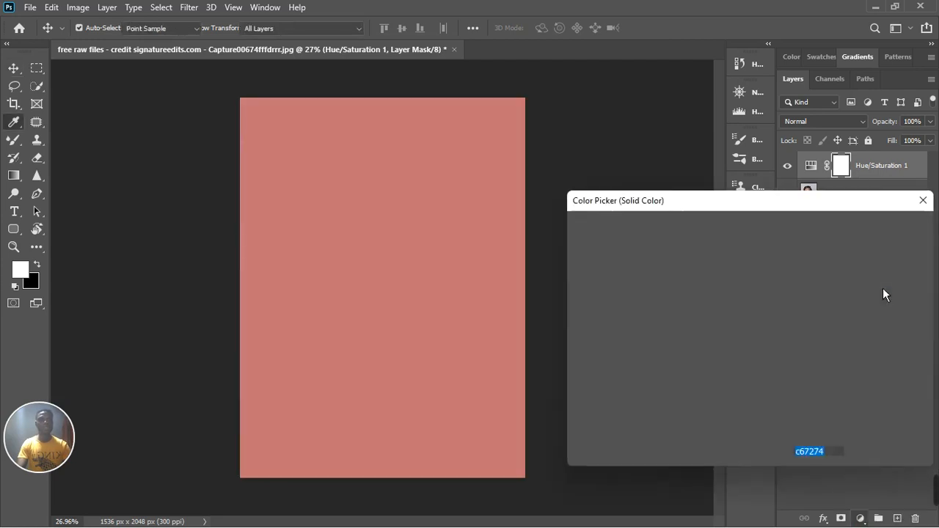
pyautogui.click(885, 234)
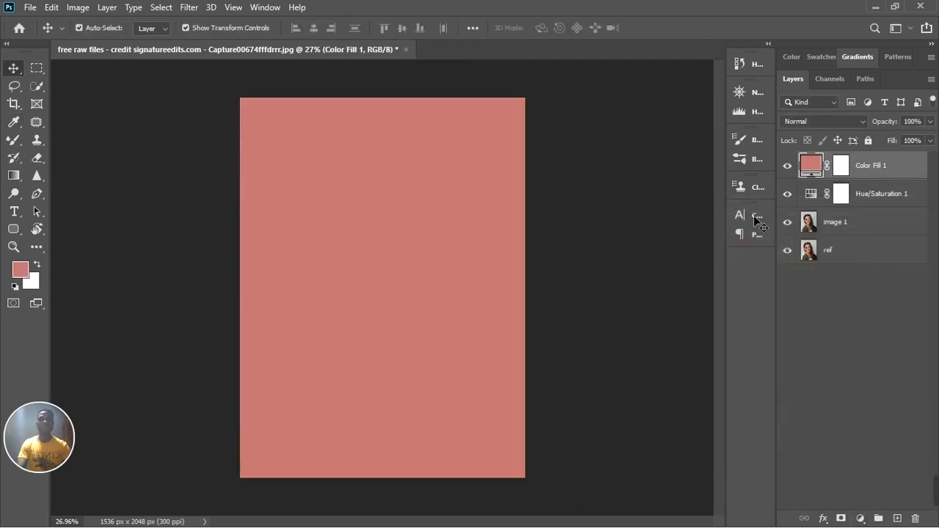
pyautogui.click(792, 167)
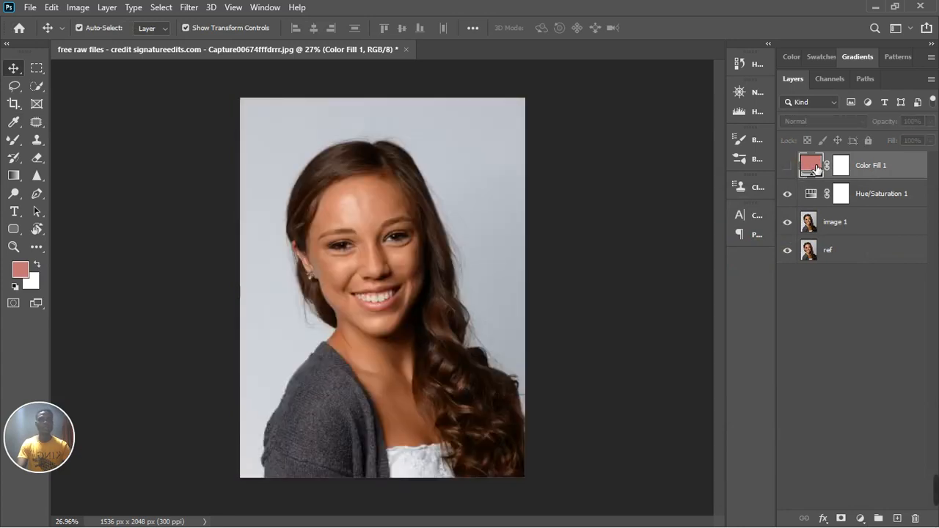
pyautogui.doubleClick(813, 166)
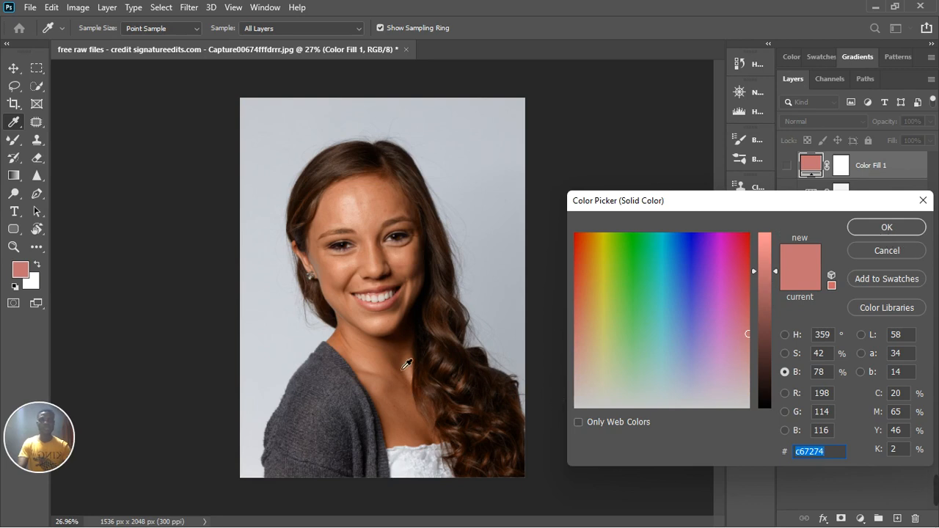
pyautogui.click(416, 470)
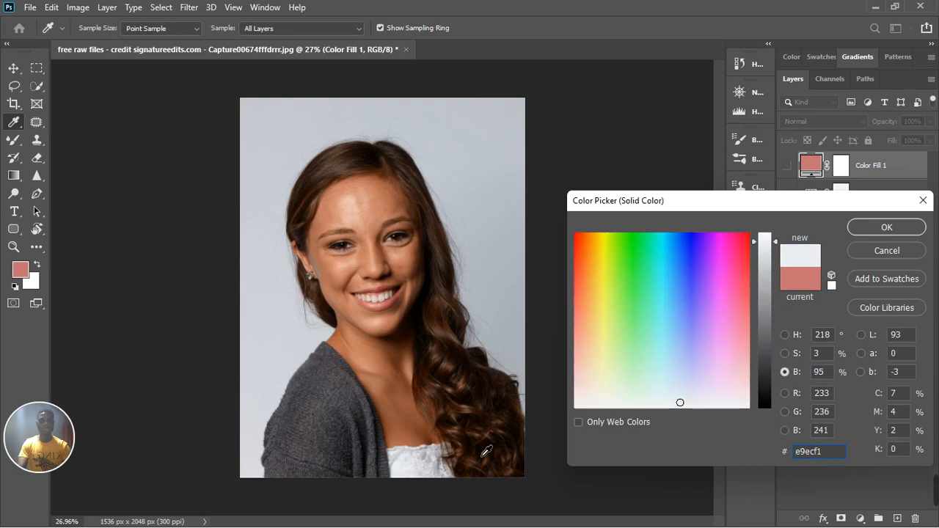
pyautogui.click(893, 255)
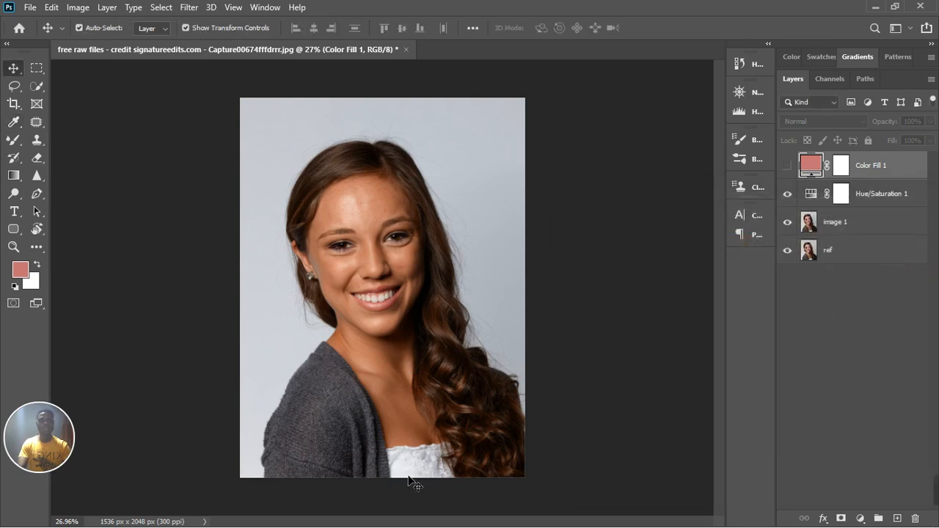
# - Sample the white lace top as the fill layer's colour (d2d7dd) and make the layer visible
pyautogui.scroll(5, 409, 482)
pyautogui.scroll(5, 408, 482)
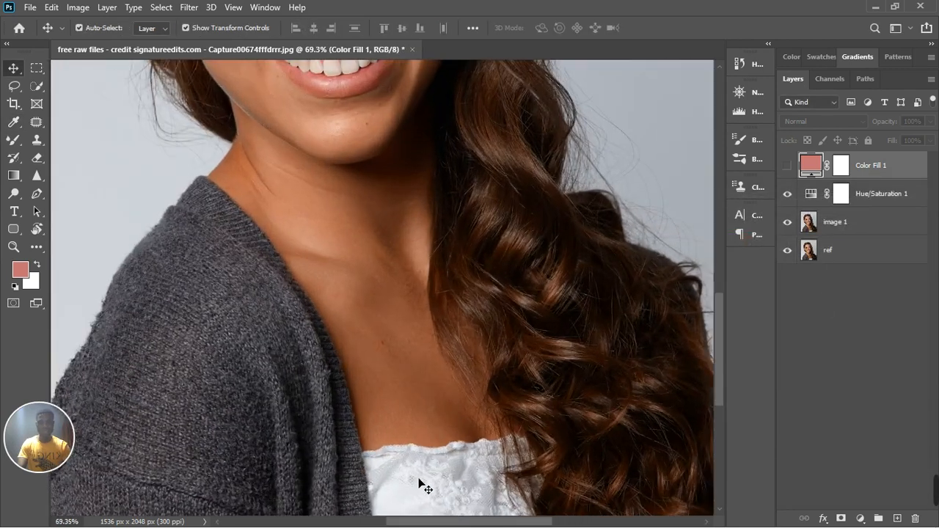
pyautogui.doubleClick(813, 167)
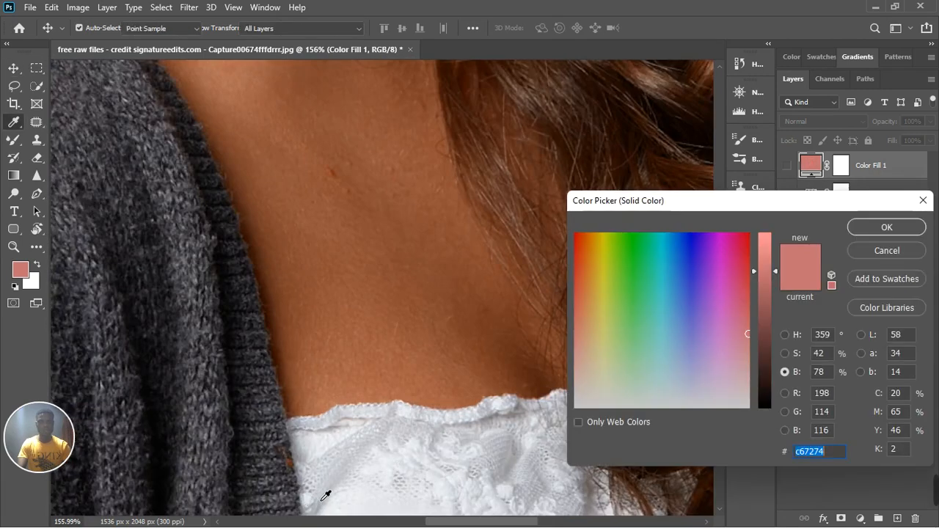
pyautogui.click(336, 475)
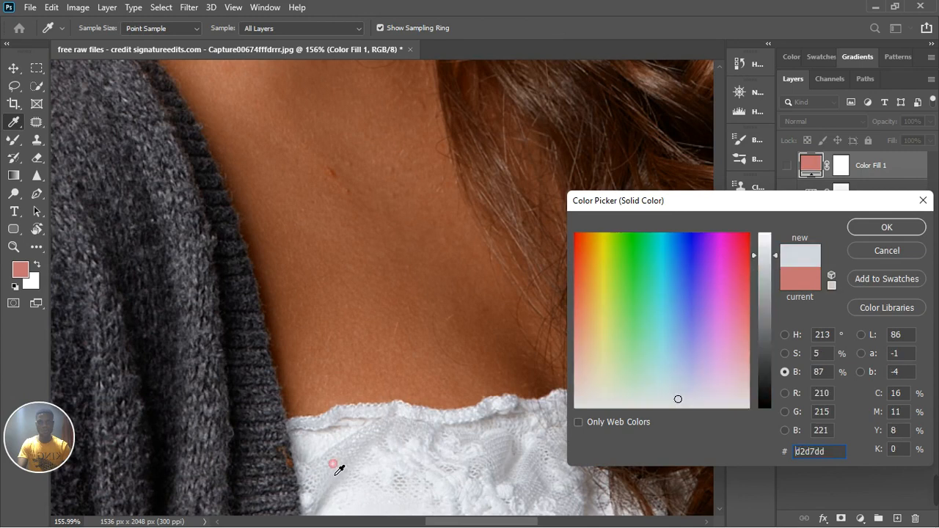
pyautogui.click(876, 231)
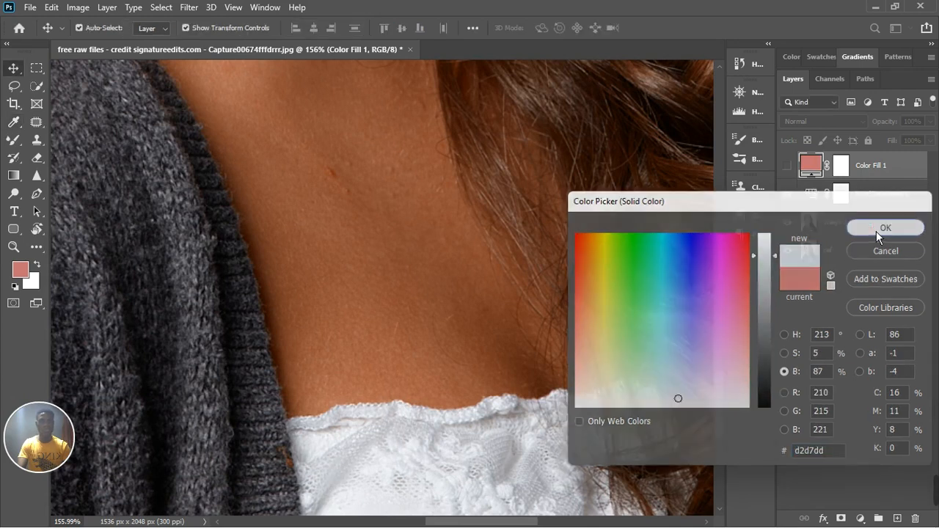
pyautogui.click(787, 165)
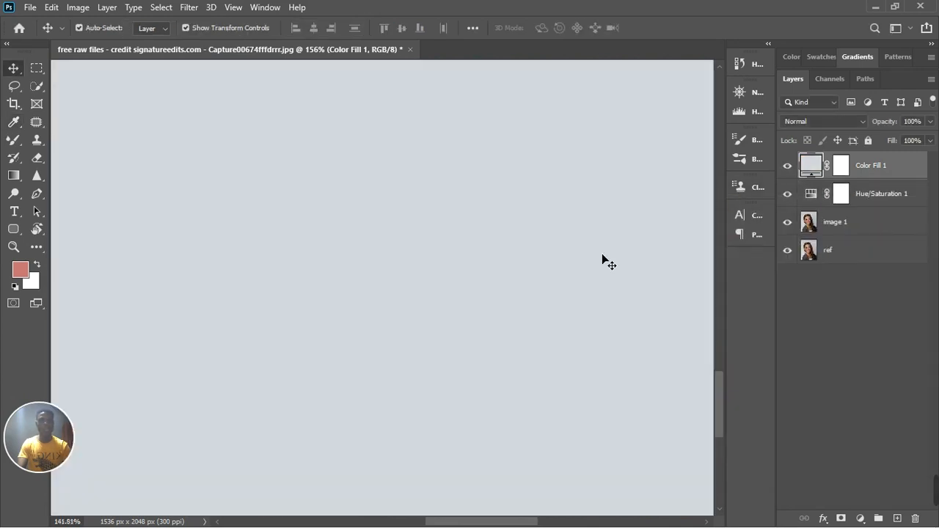
# - Set the colour fill layer's blend mode to Divide and compare the portrait with and without it
pyautogui.scroll(-1, 603, 256)
pyautogui.scroll(-8, 602, 255)
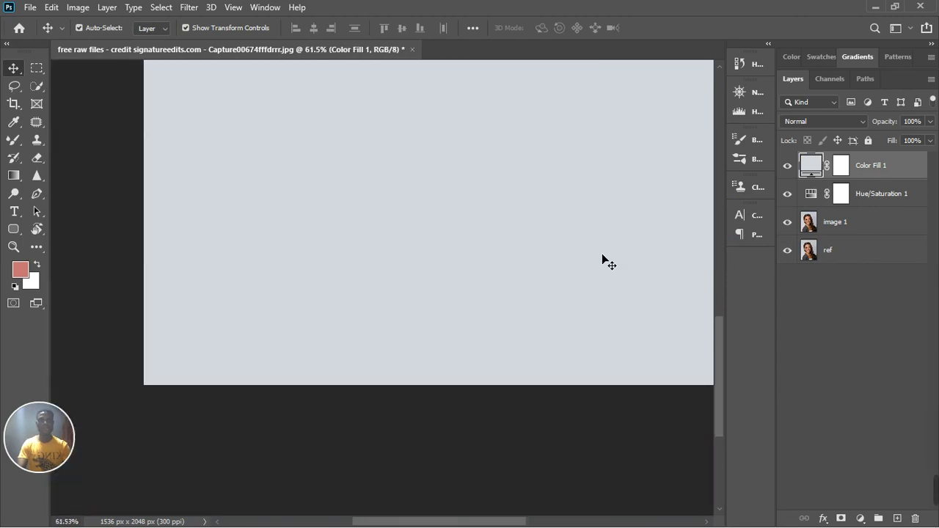
pyautogui.scroll(-4, 573, 292)
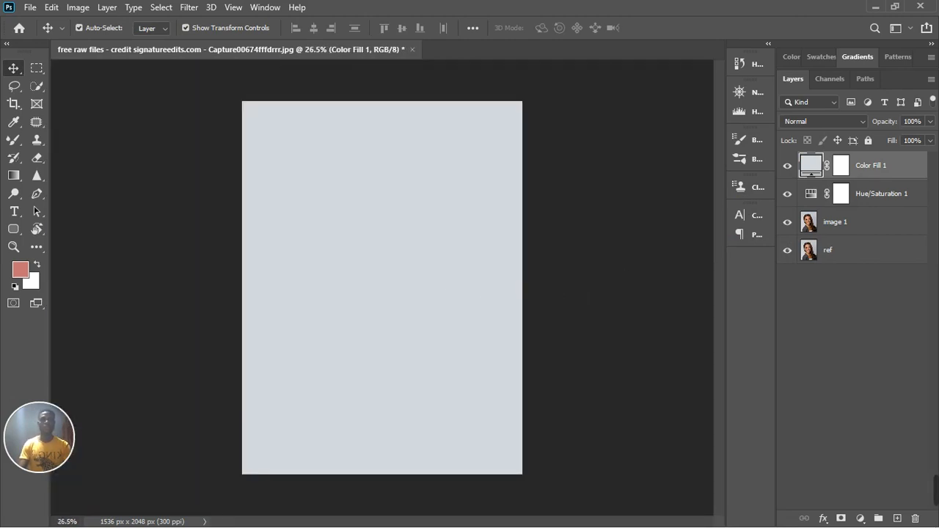
pyautogui.click(827, 126)
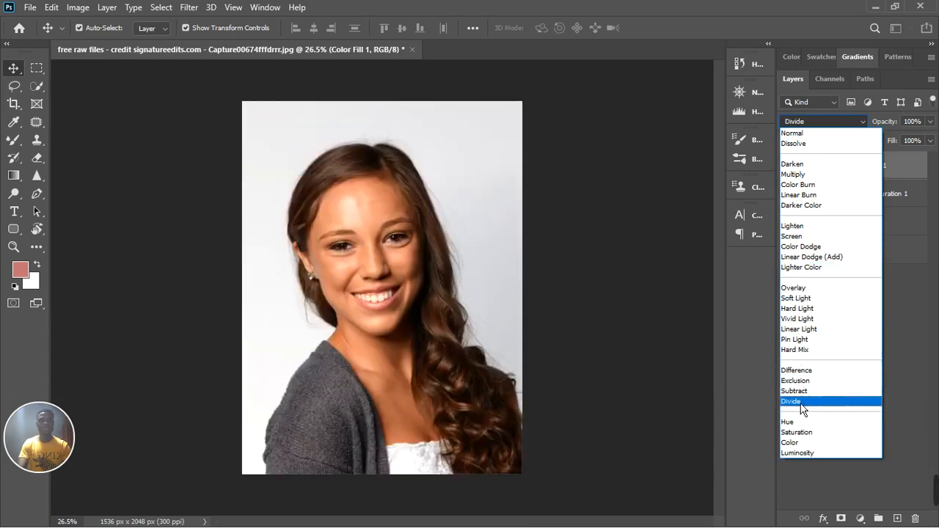
pyautogui.click(801, 403)
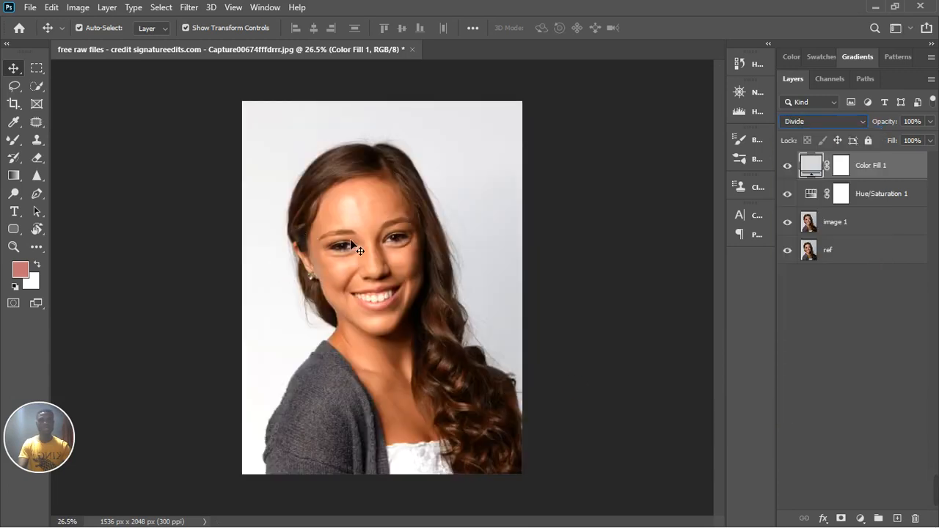
pyautogui.click(788, 166)
pyautogui.click(788, 167)
# - Raise the colour fill's brightness to 100% (f2f8ff) and compare the portrait with and without the fill layer
pyautogui.doubleClick(816, 173)
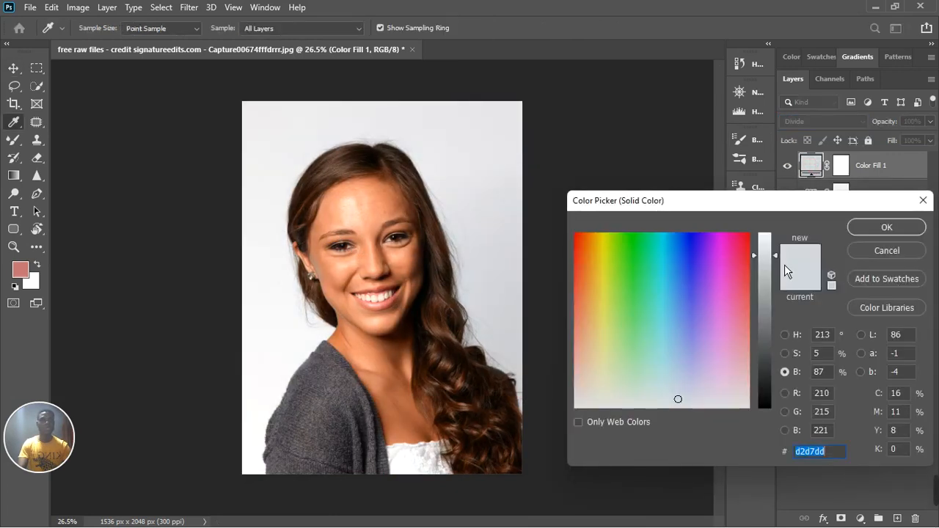
pyautogui.moveTo(776, 256); pyautogui.dragTo(782, 240)
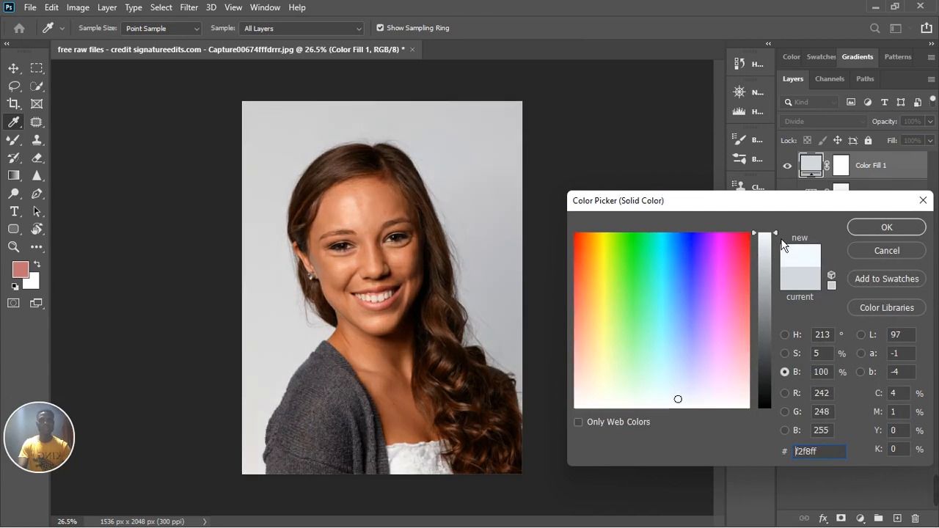
pyautogui.click(875, 230)
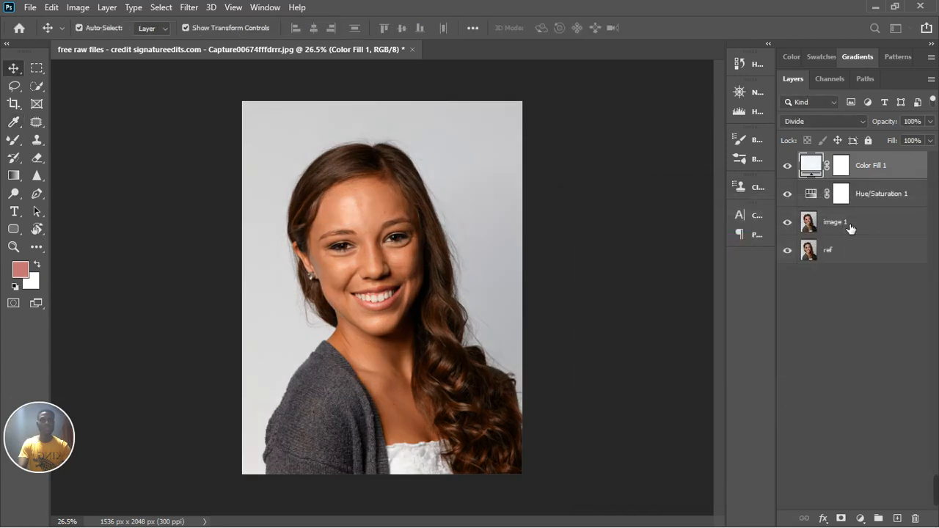
pyautogui.click(788, 165)
pyautogui.click(789, 165)
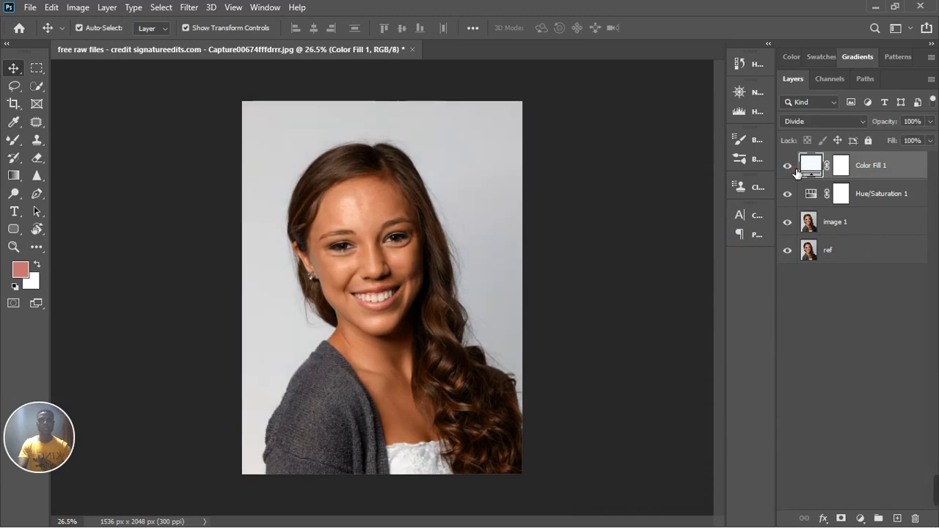
# - Examine the white lace top up close with the colour fill layer hidden and shown
pyautogui.scroll(-1, 369, 363)
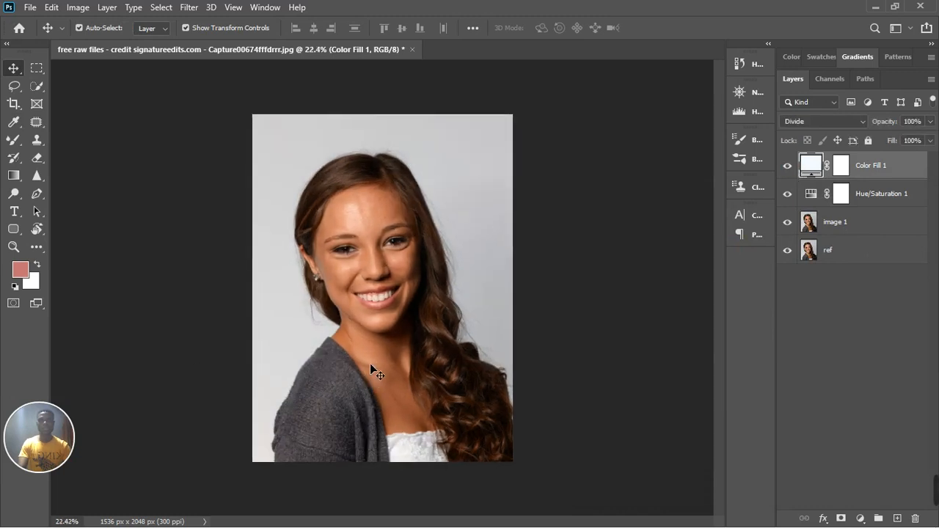
pyautogui.scroll(3, 405, 424)
pyautogui.scroll(6, 413, 443)
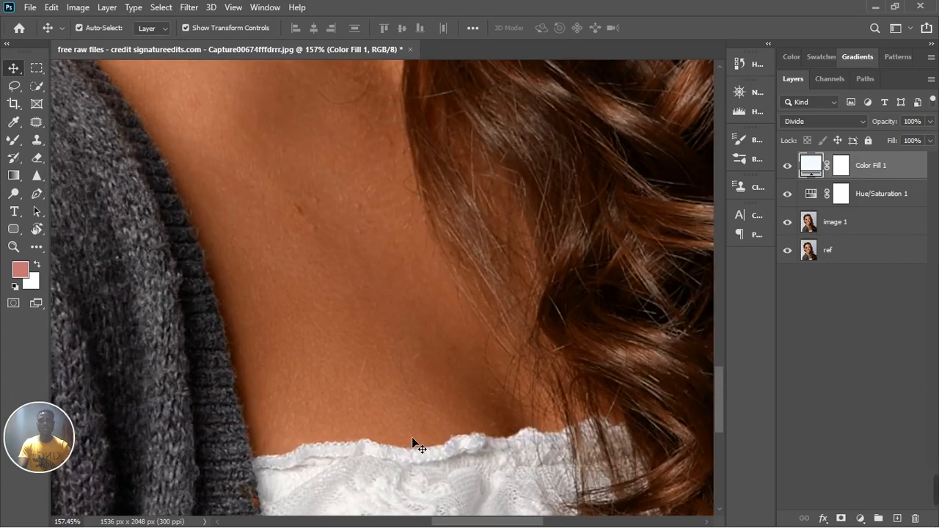
pyautogui.moveTo(727, 389); pyautogui.dragTo(726, 424)
pyautogui.click(790, 167)
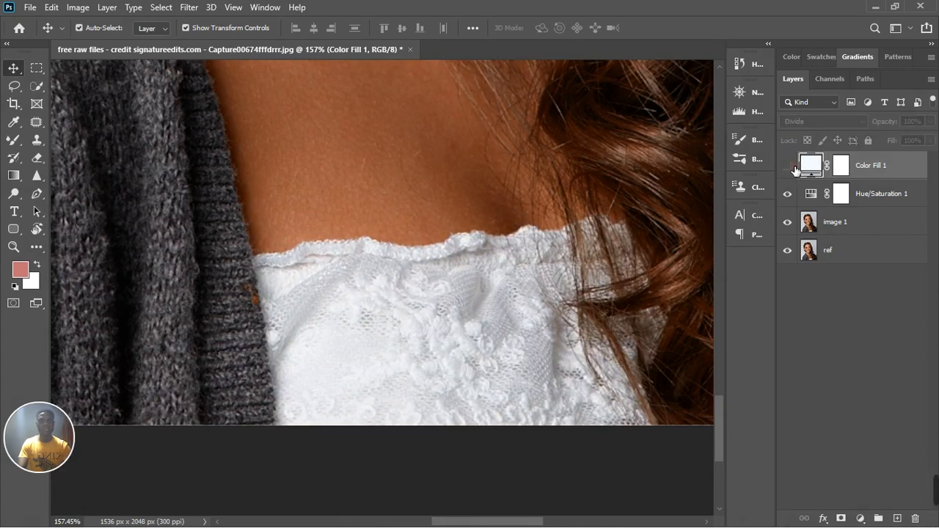
pyautogui.click(789, 166)
pyautogui.scroll(-3, 453, 321)
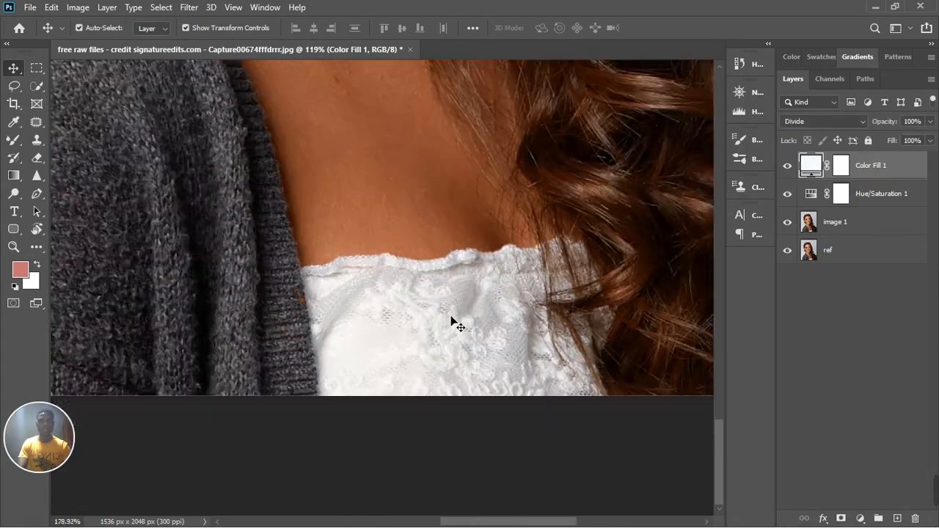
pyautogui.scroll(-5, 453, 320)
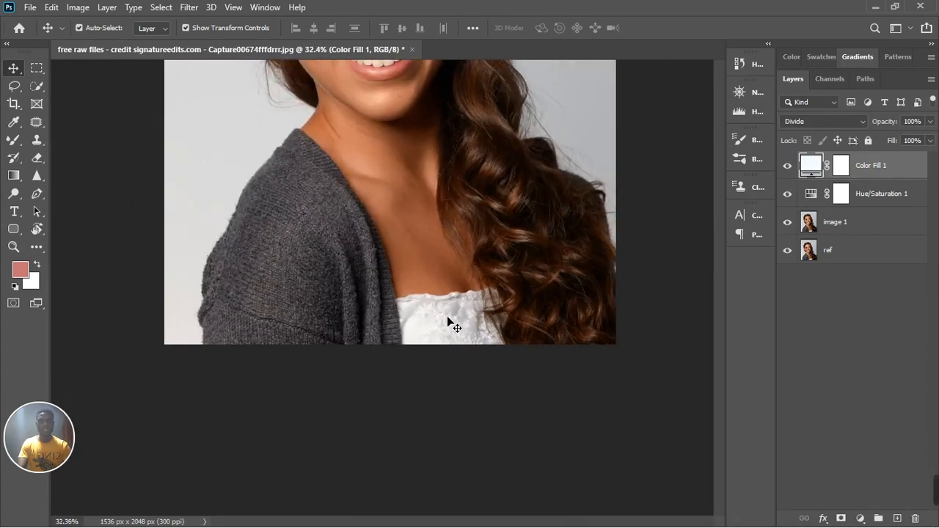
# - Compare the face's skin tones up close with and without the colour fill, ending on the whole portrait
pyautogui.scroll(4, 374, 231)
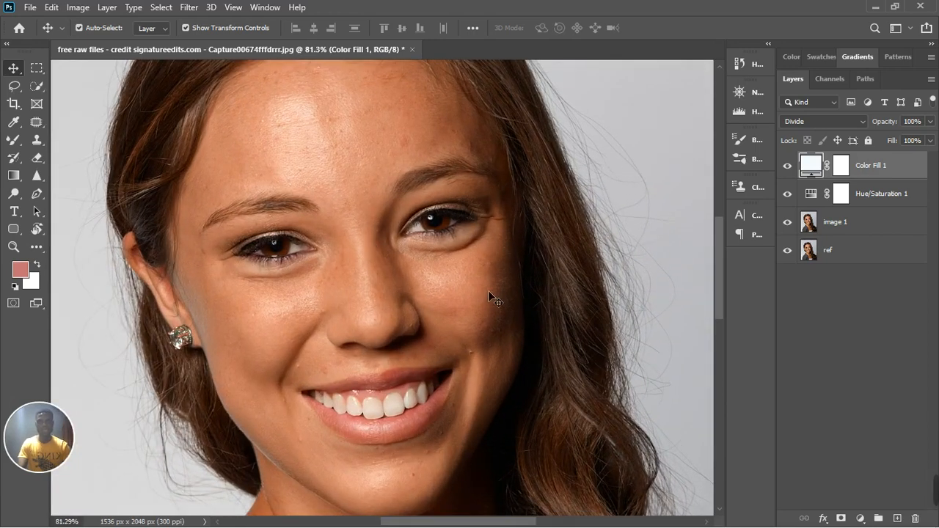
pyautogui.click(788, 167)
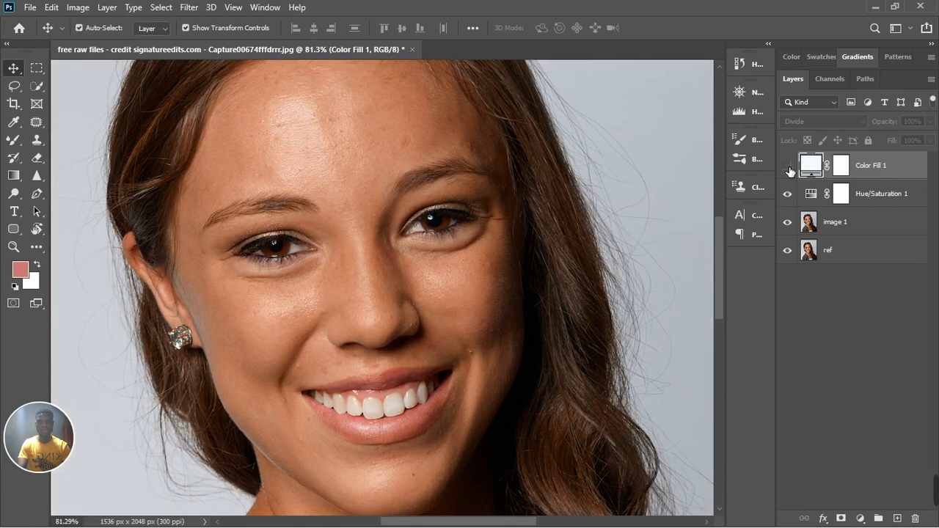
pyautogui.click(788, 167)
pyautogui.click(788, 167)
pyautogui.click(788, 167)
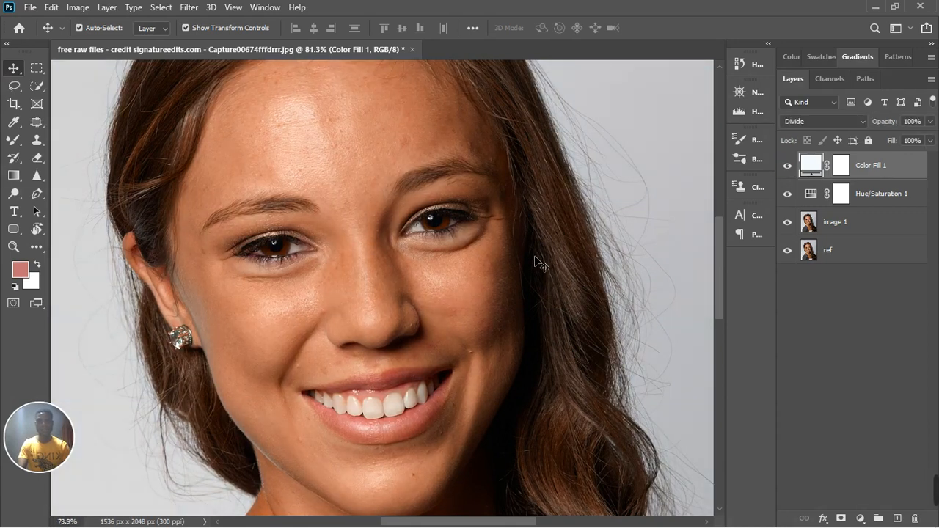
pyautogui.scroll(-2, 536, 261)
pyautogui.scroll(-3, 538, 262)
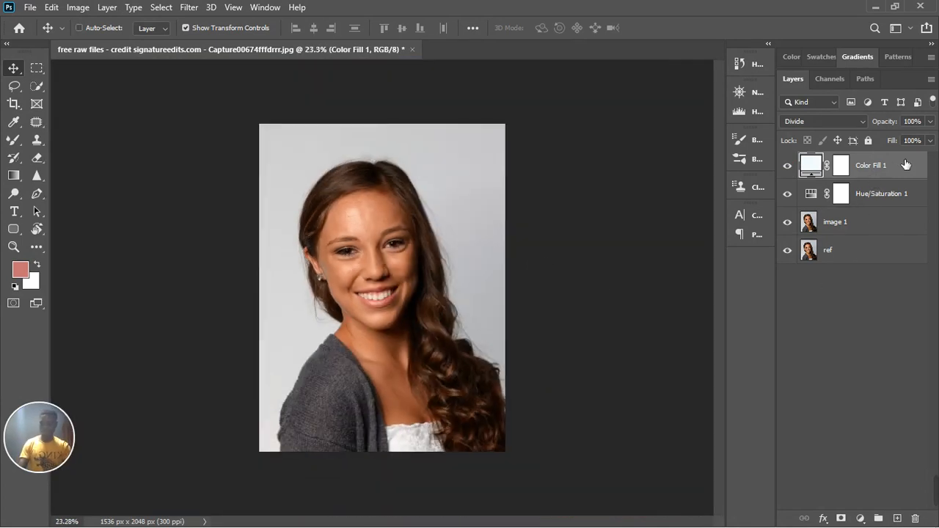
# - Stamp all visible layers into a new merged layer, and group the Color Fill and Hue/Saturation layers beneath it
pyautogui.hotkey('ctrl', 'shift', 'alt', 'e')
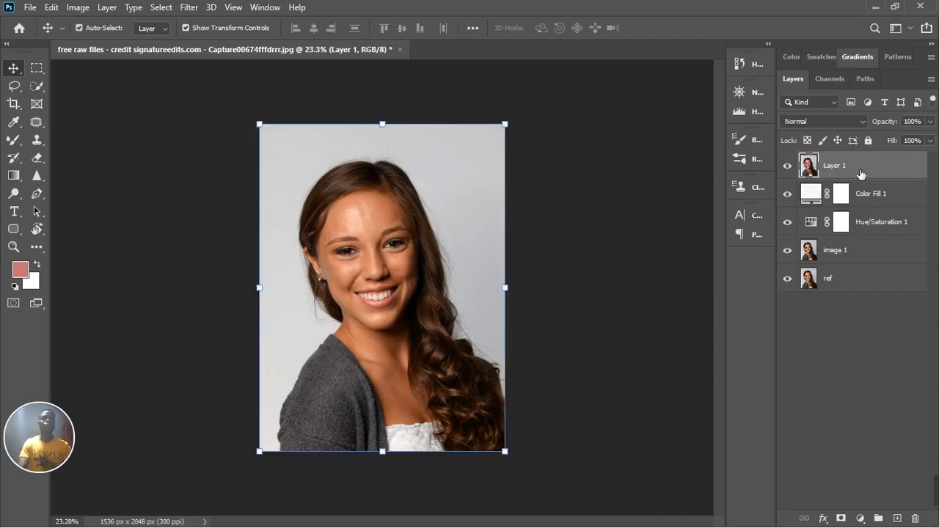
pyautogui.click(892, 200)
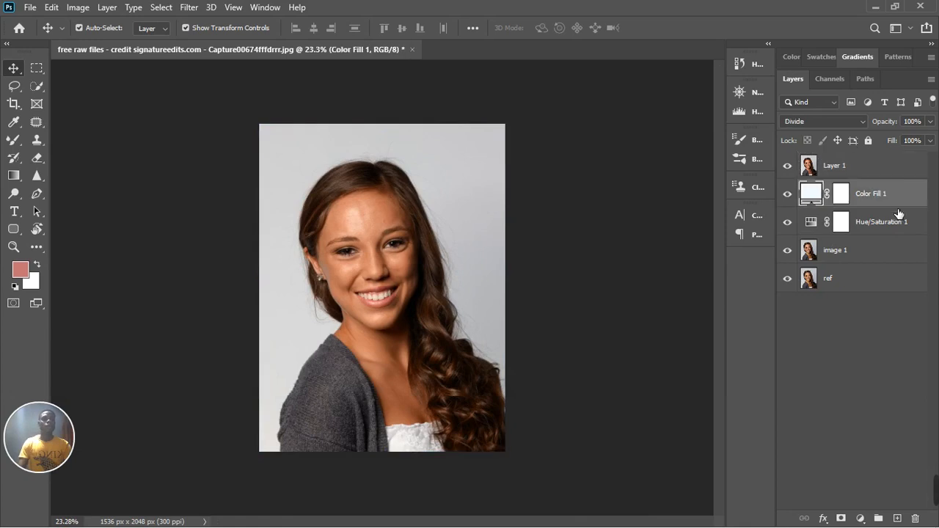
pyautogui.keyDown('shift'); pyautogui.click(912, 232); pyautogui.keyUp('shift')
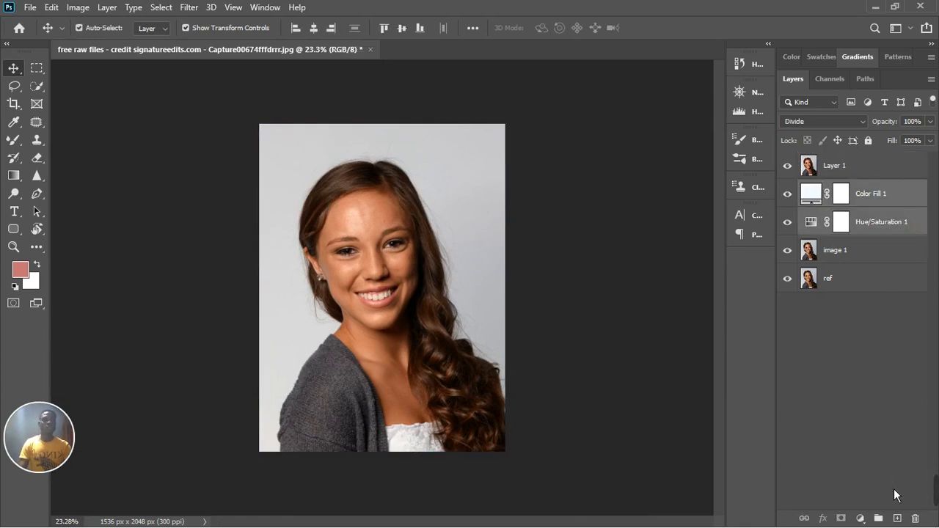
pyautogui.click(878, 518)
# - Duplicate the merged layer, naming the lower one "color" and the upper copy "texture"
pyautogui.click(863, 180)
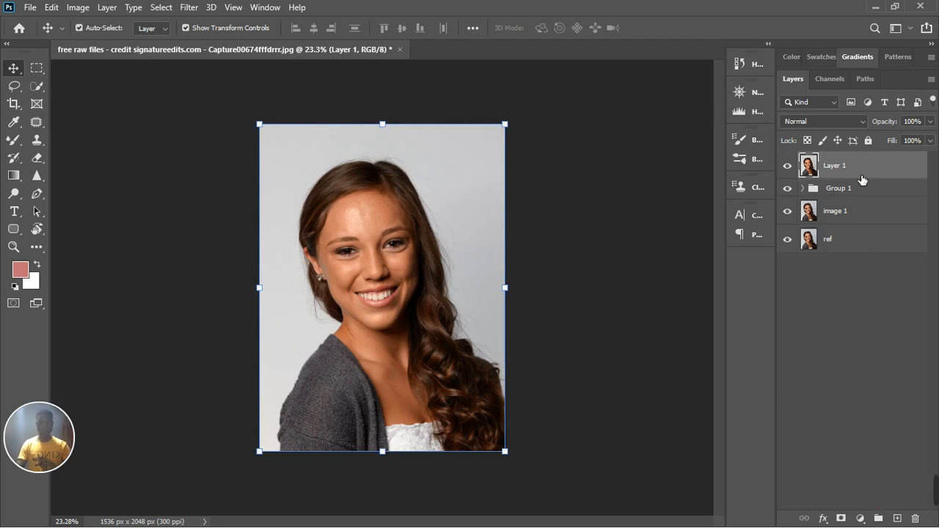
pyautogui.hotkey('ctrl', 'j')
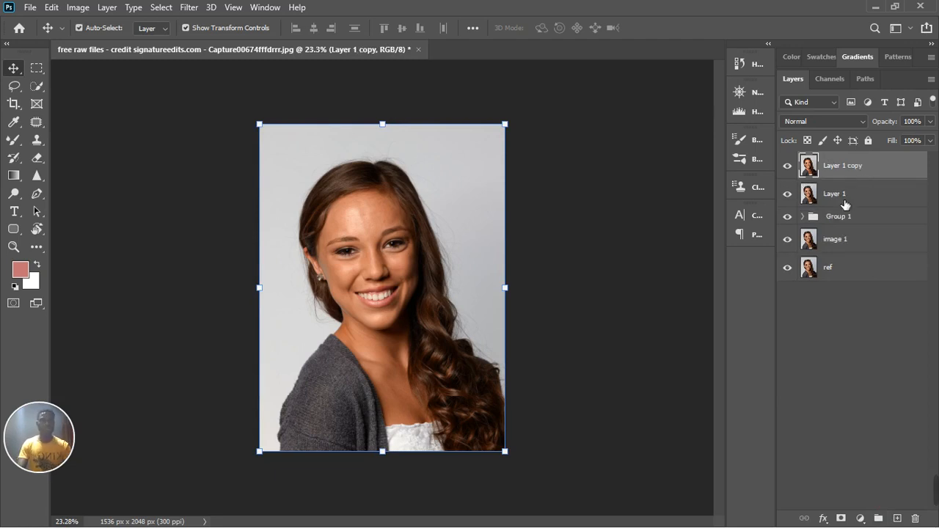
pyautogui.doubleClick(840, 195)
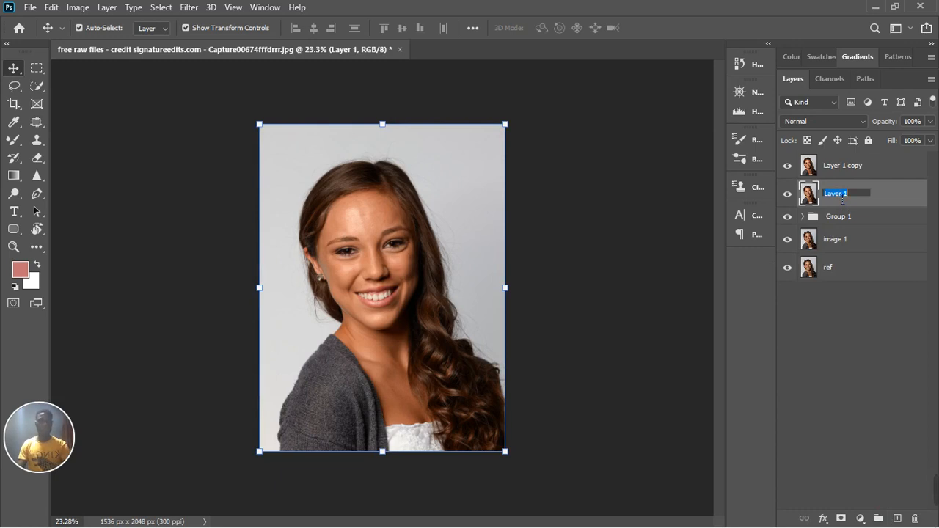
pyautogui.write('color')
pyautogui.press('Return')
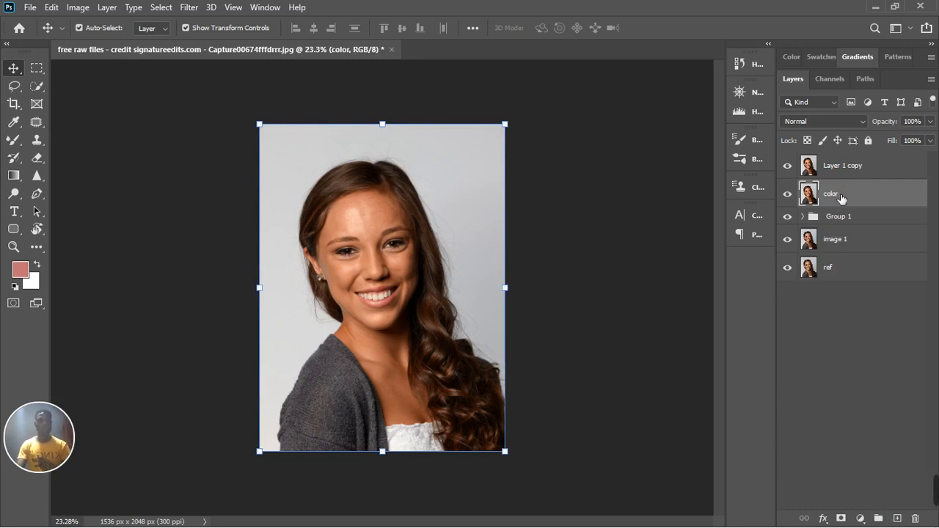
pyautogui.click(859, 173)
pyautogui.write('t')
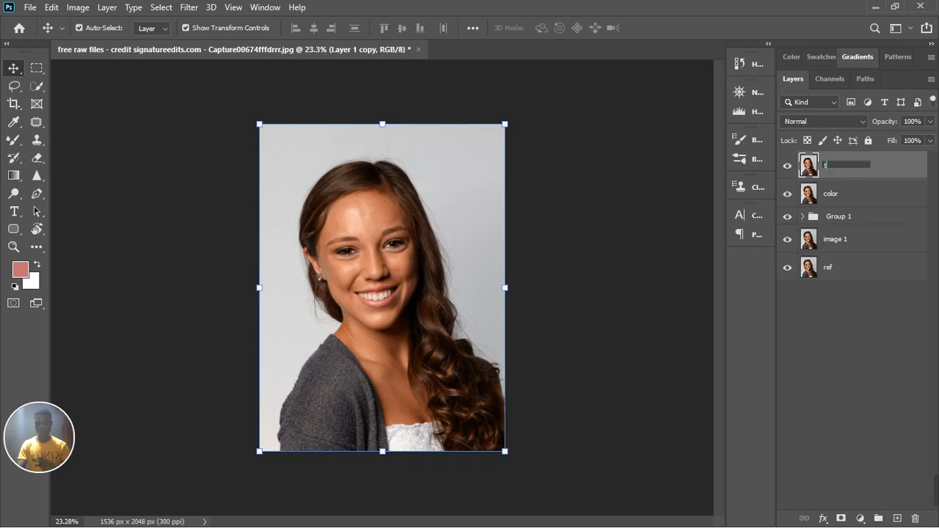
pyautogui.write('exture')
pyautogui.press('Return')
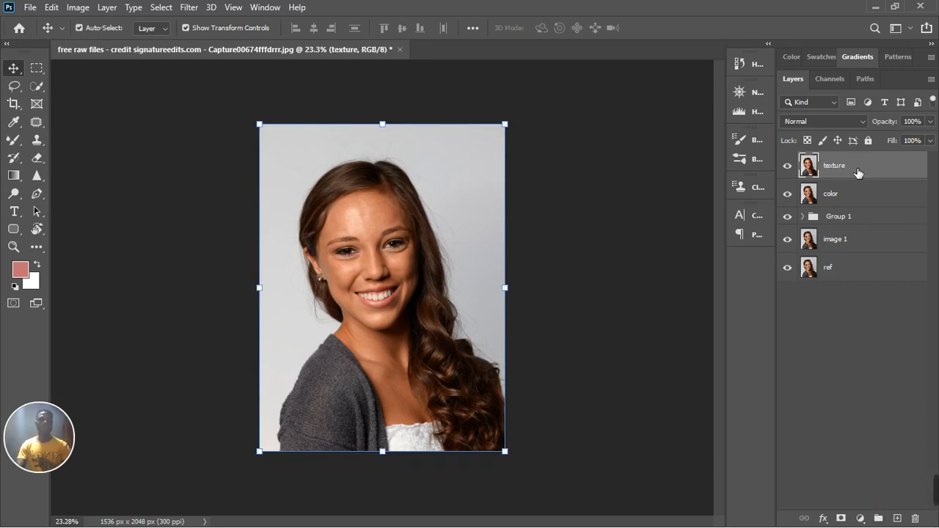
# - Hide the texture layer and apply a Gaussian Blur with a 6.0 pixel radius to the color layer
pyautogui.click(787, 166)
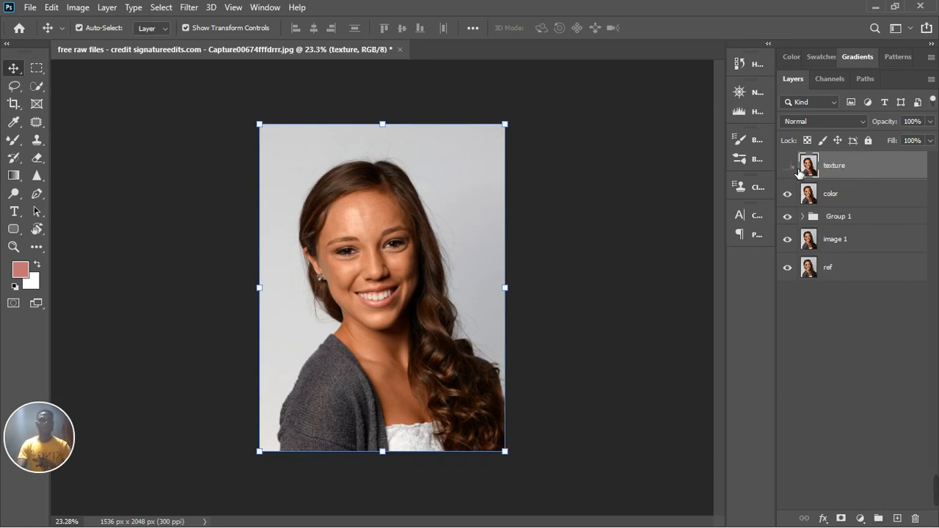
pyautogui.click(833, 196)
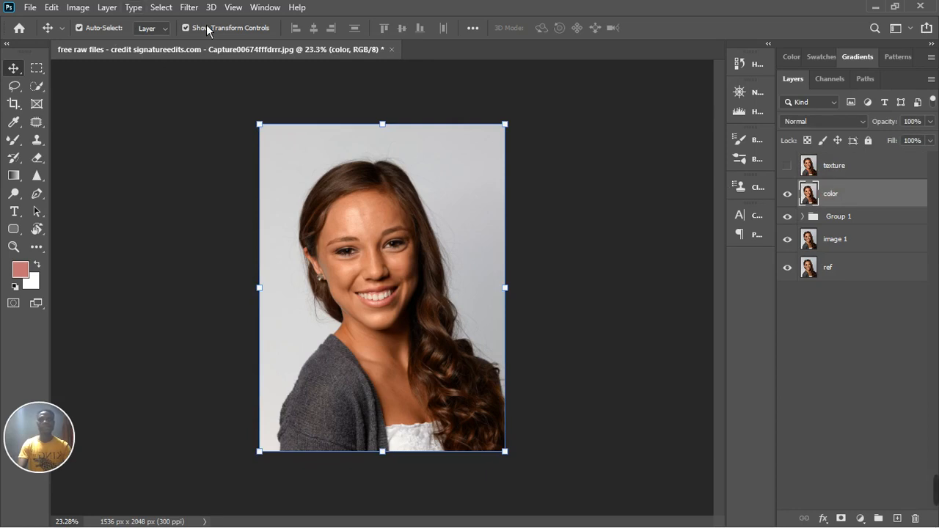
pyautogui.click(189, 8)
pyautogui.moveTo(214, 166)
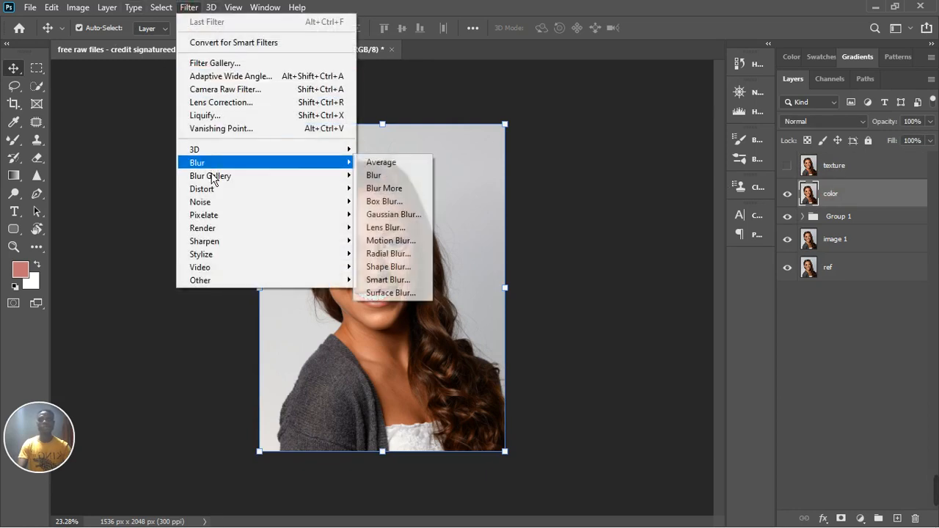
pyautogui.click(388, 217)
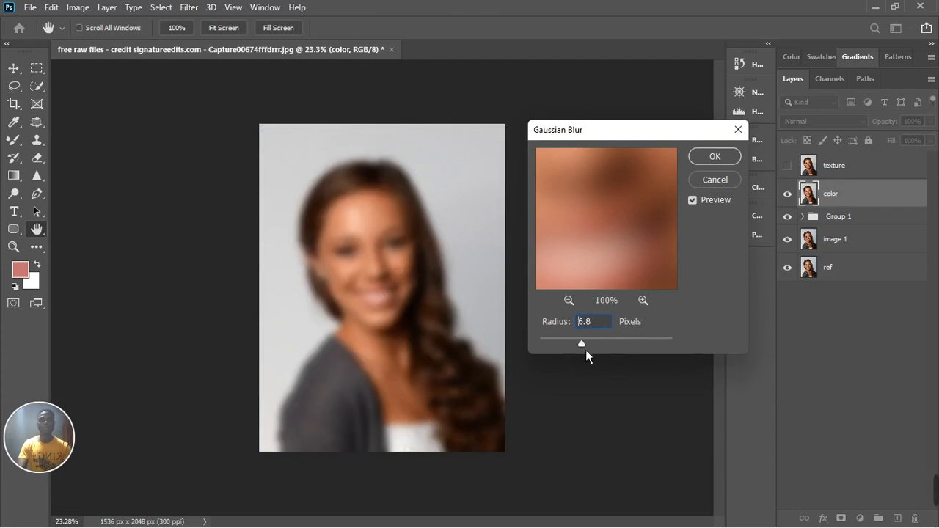
pyautogui.moveTo(583, 351); pyautogui.dragTo(580, 351)
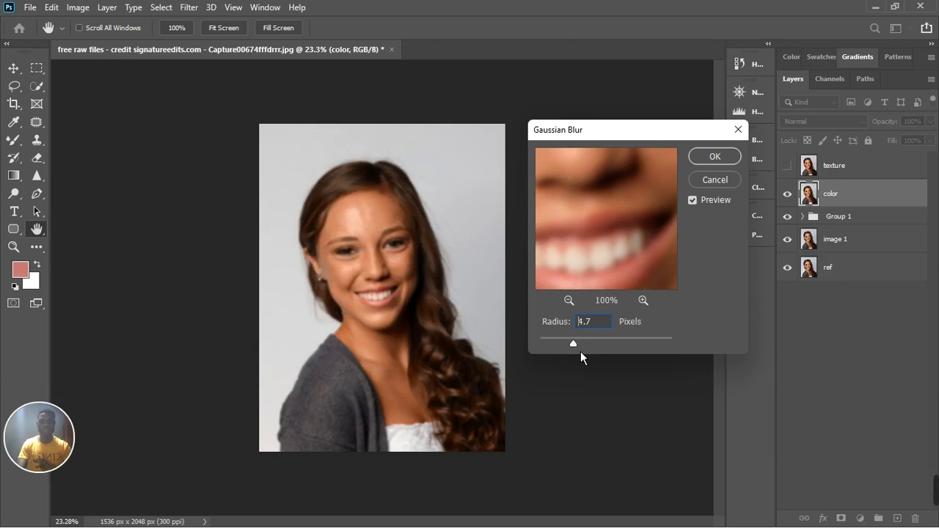
pyautogui.moveTo(580, 351); pyautogui.dragTo(580, 352)
pyautogui.moveTo(587, 341); pyautogui.dragTo(588, 341)
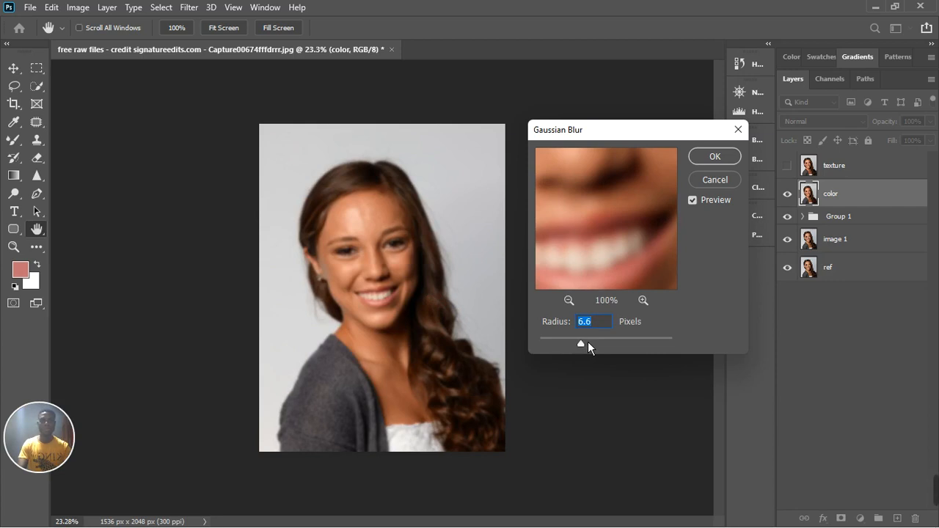
pyautogui.moveTo(587, 349)
pyautogui.mouseDown()
pyautogui.moveTo(579, 351)
pyautogui.moveTo(589, 352)
pyautogui.mouseUp()
pyautogui.moveTo(586, 350); pyautogui.dragTo(584, 351)
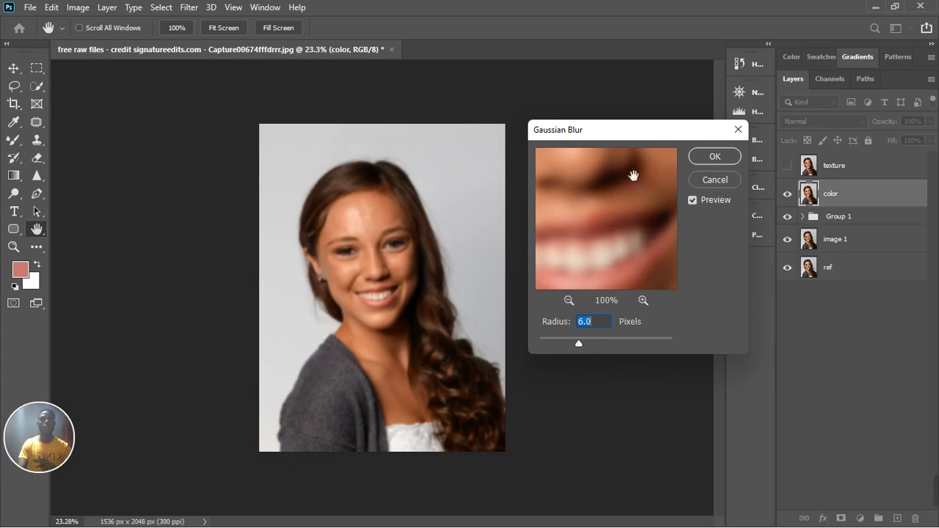
pyautogui.click(710, 159)
# - Subtract the color layer from the texture layer using Apply Image with scale 2 and offset 128, and set its blend mode to Linear Light
pyautogui.click(787, 166)
pyautogui.click(847, 173)
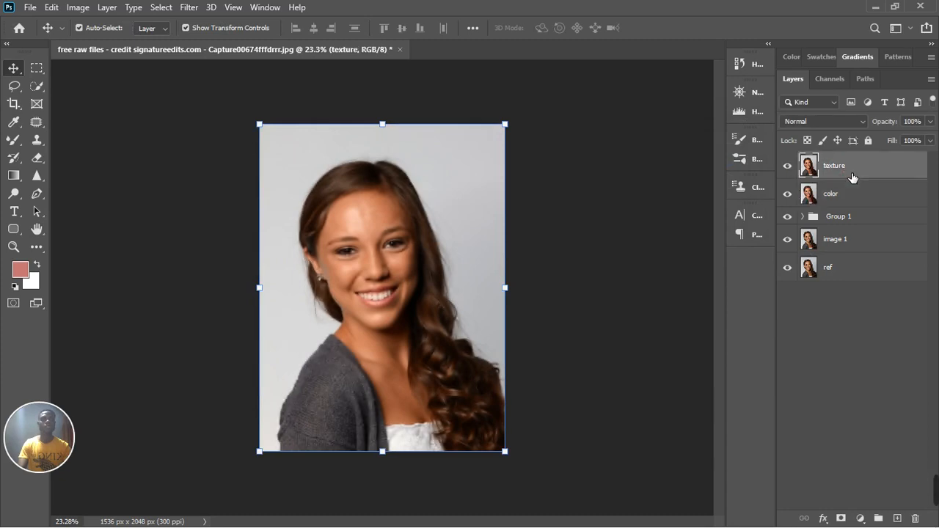
pyautogui.click(78, 8)
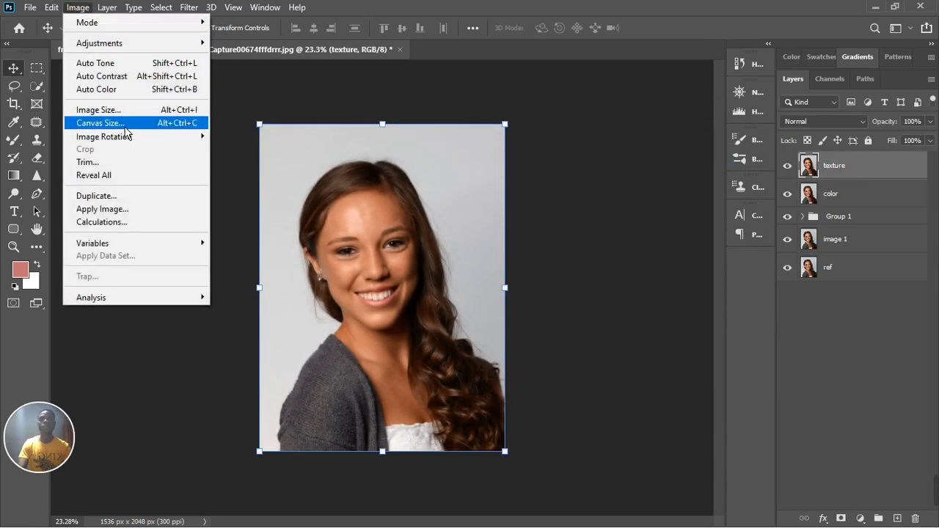
pyautogui.click(115, 210)
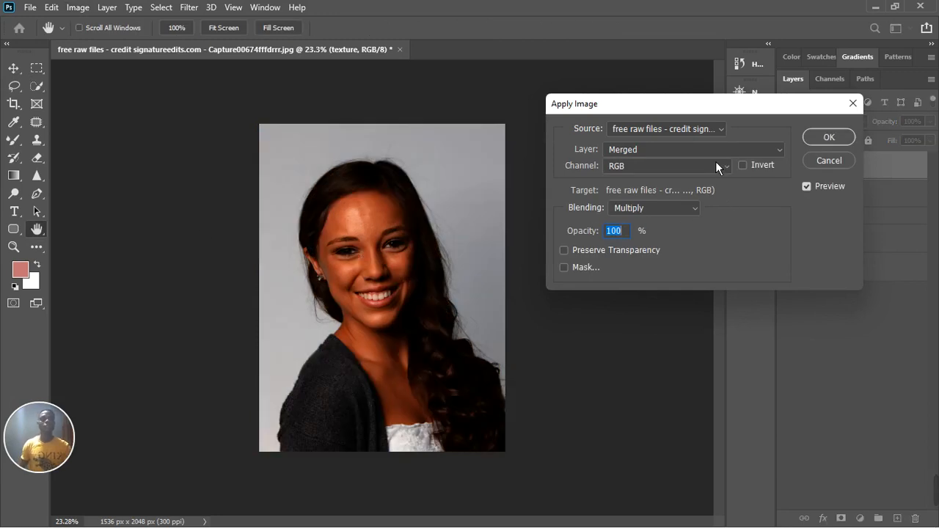
pyautogui.click(716, 157)
pyautogui.click(670, 202)
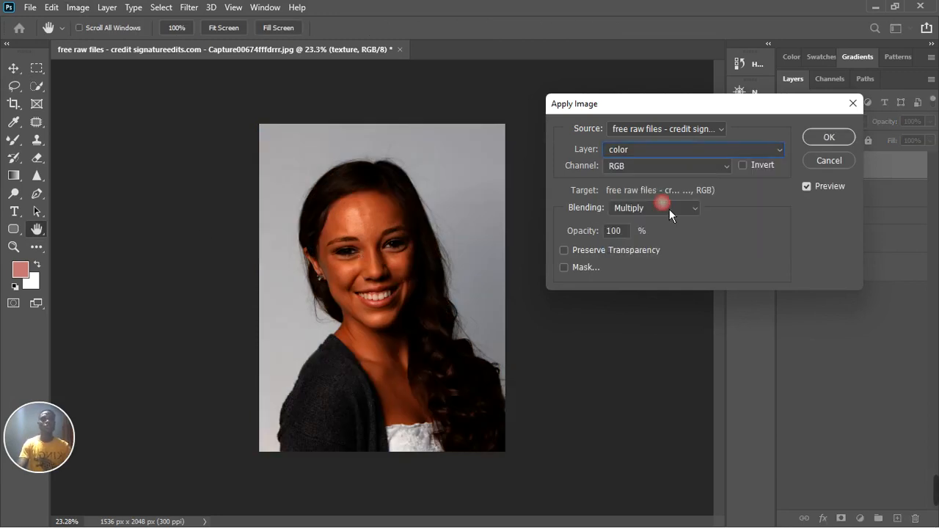
pyautogui.click(689, 212)
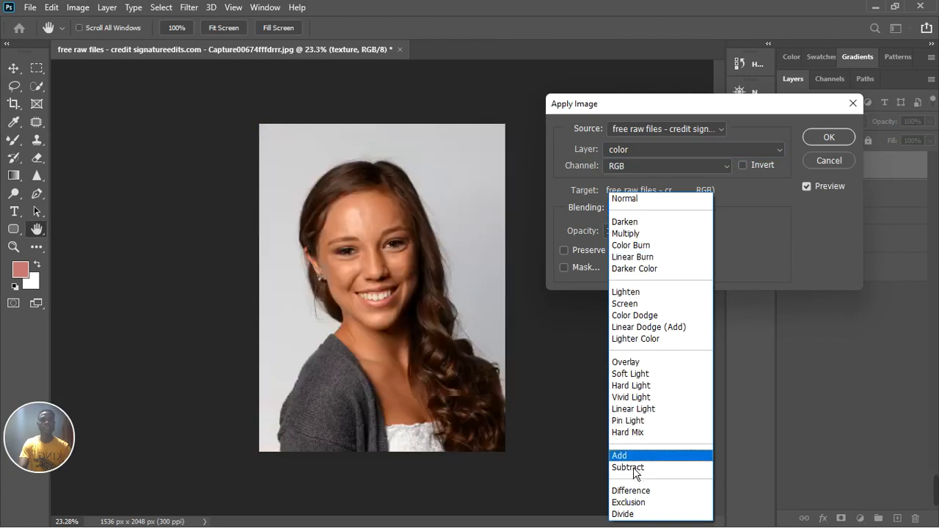
pyautogui.click(634, 470)
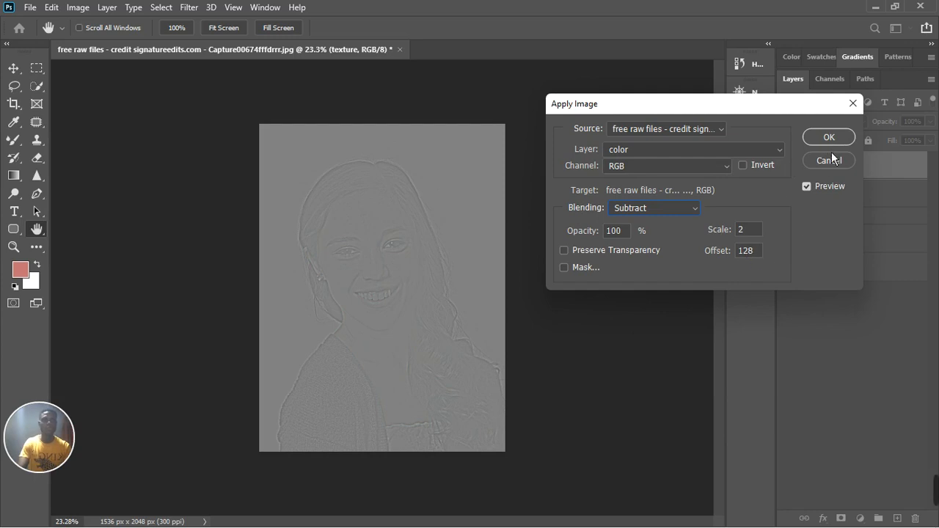
pyautogui.press('Return')
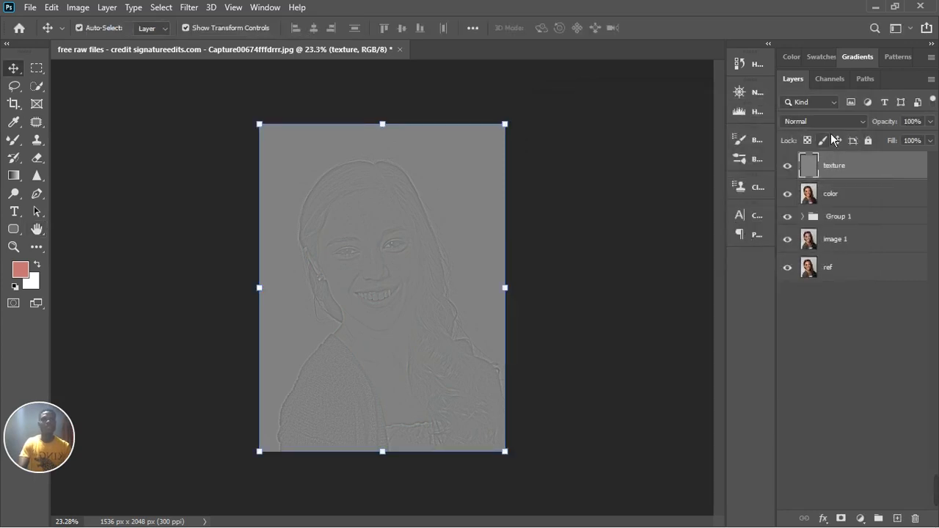
pyautogui.click(823, 121)
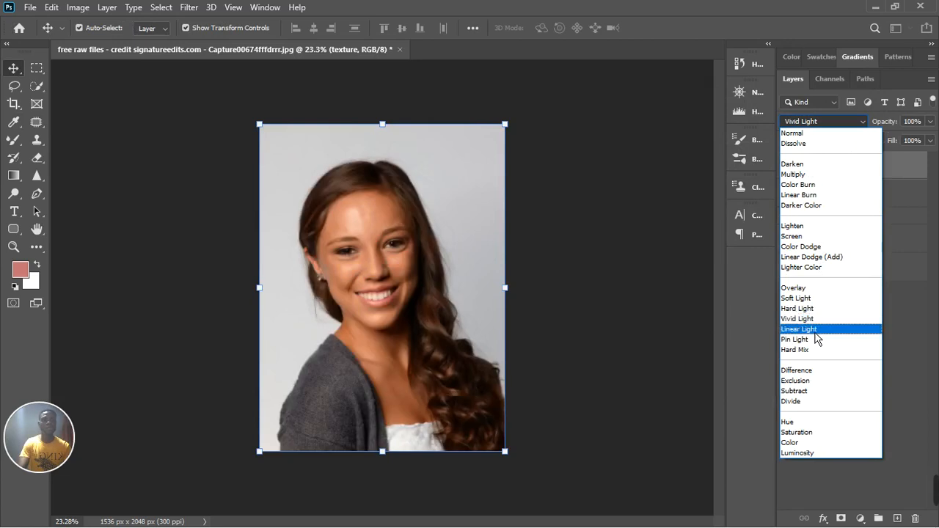
pyautogui.click(815, 331)
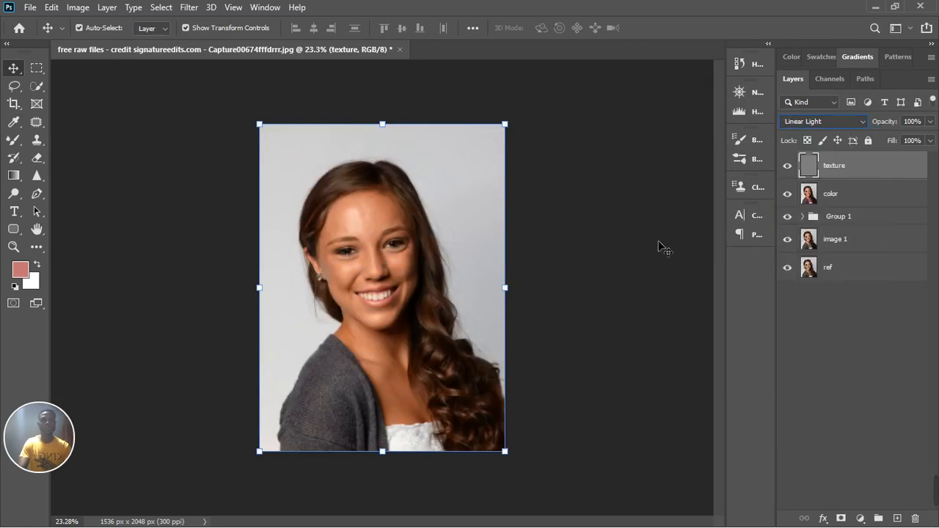
# - Remove the small forehead blemishes on the texture layer with the Clone Stamp tool at brush size 30
pyautogui.click(44, 145)
pyautogui.click(857, 189)
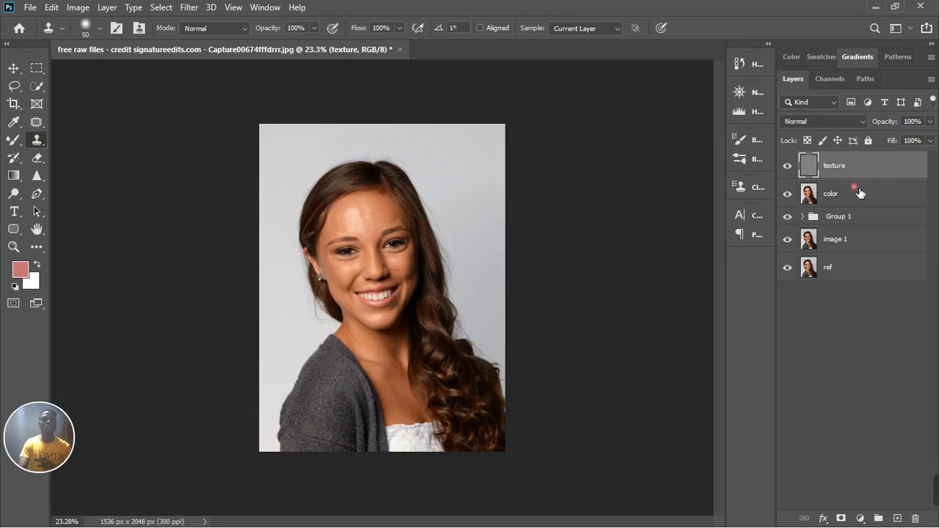
pyautogui.click(859, 192)
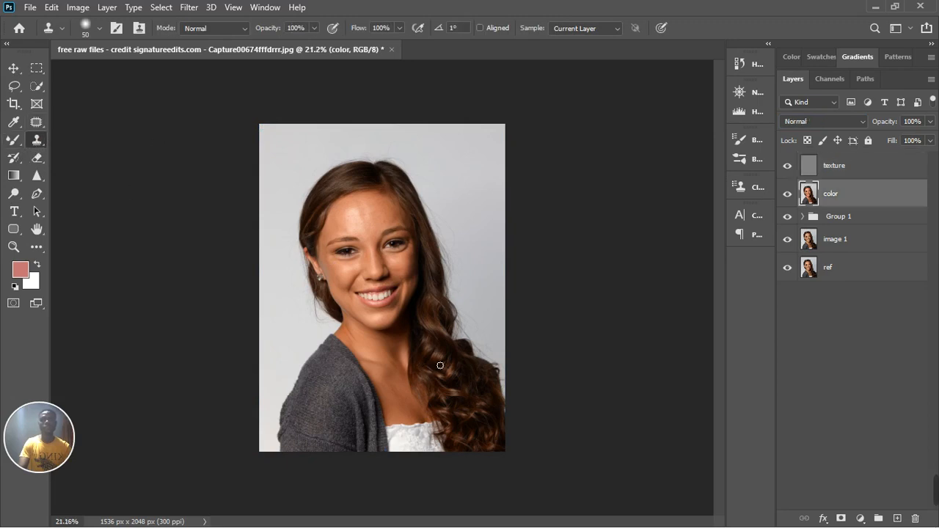
pyautogui.scroll(5, 440, 365)
pyautogui.scroll(-3, 344, 218)
pyautogui.scroll(2, 344, 217)
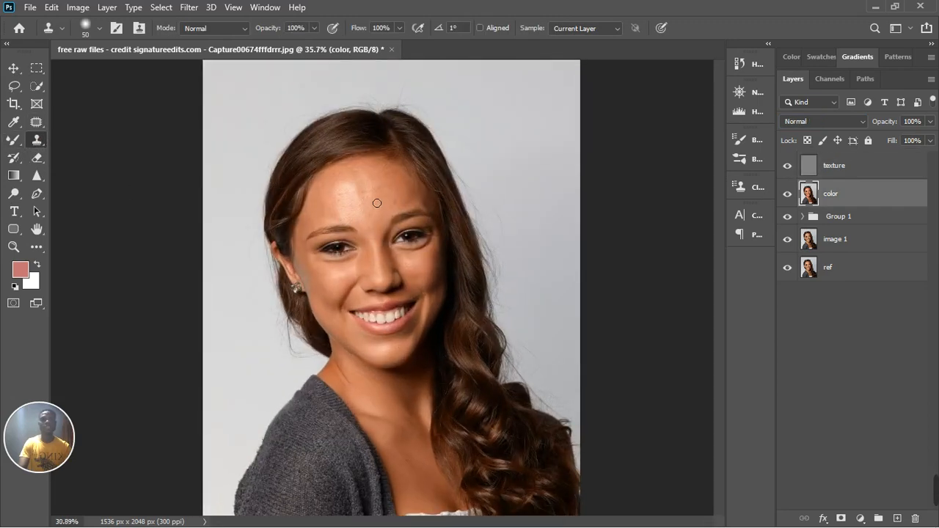
pyautogui.scroll(3, 379, 193)
pyautogui.scroll(-1, 389, 204)
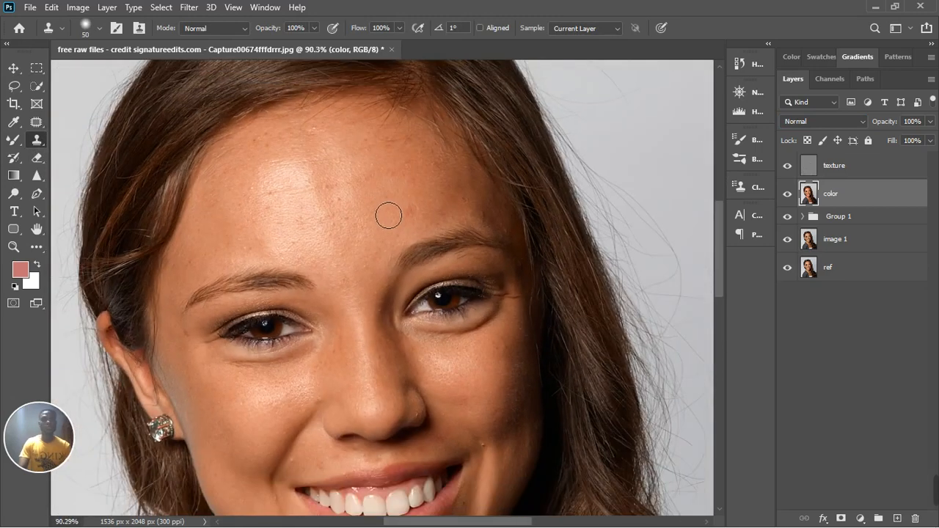
pyautogui.click(856, 171)
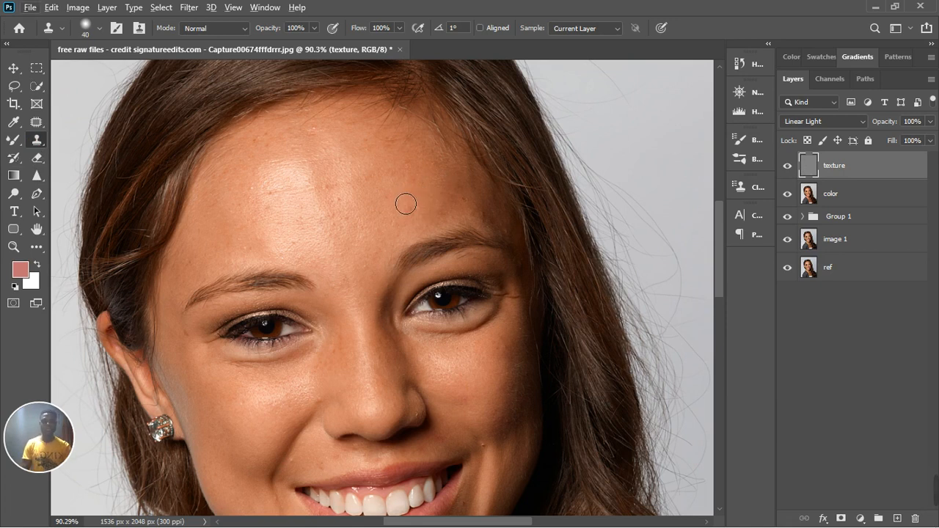
pyautogui.press('[')
pyautogui.press('[')
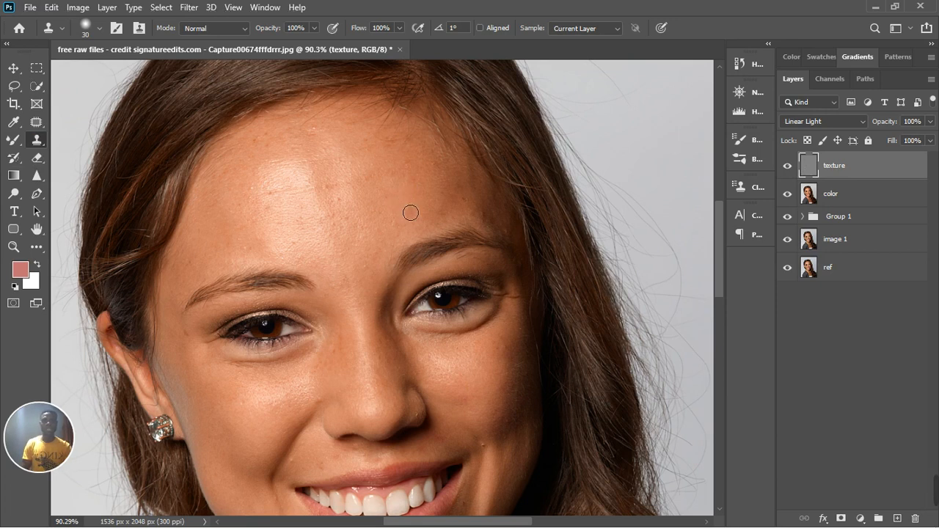
pyautogui.click(405, 211)
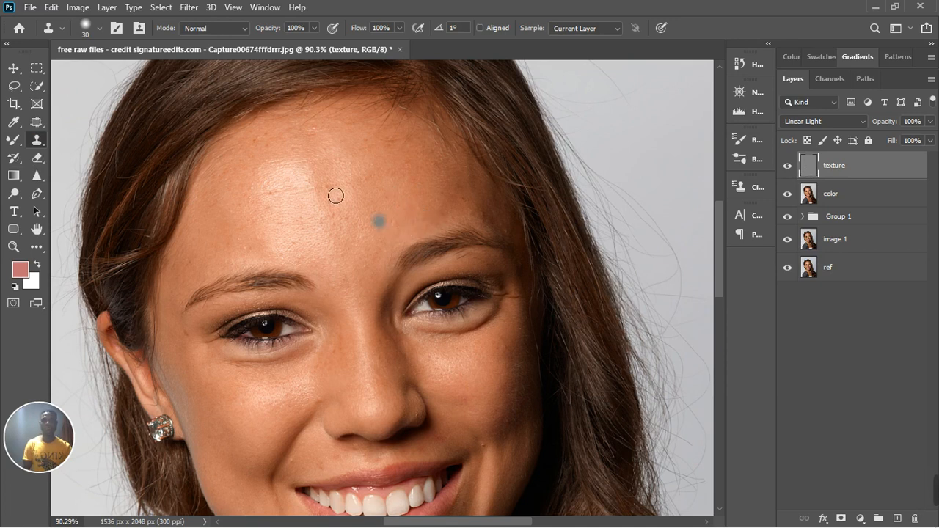
pyautogui.scroll(2, 264, 210)
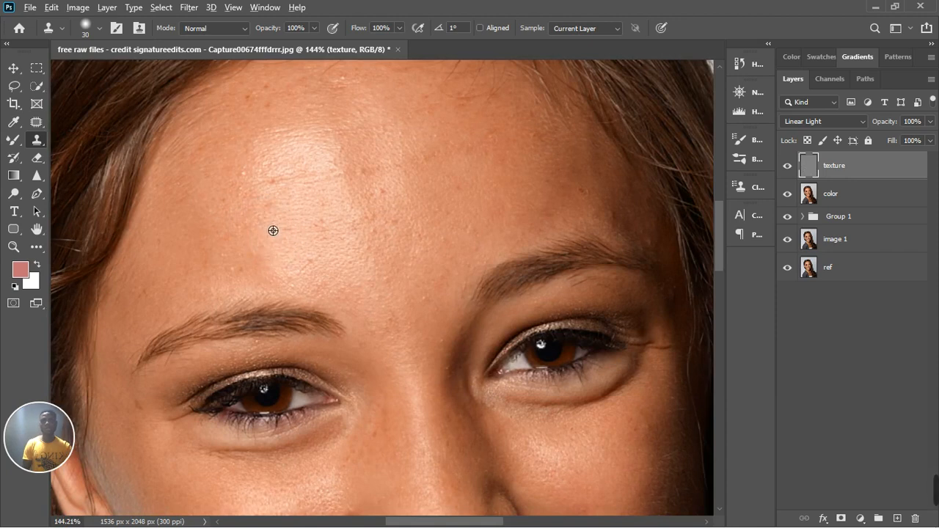
pyautogui.click(283, 218)
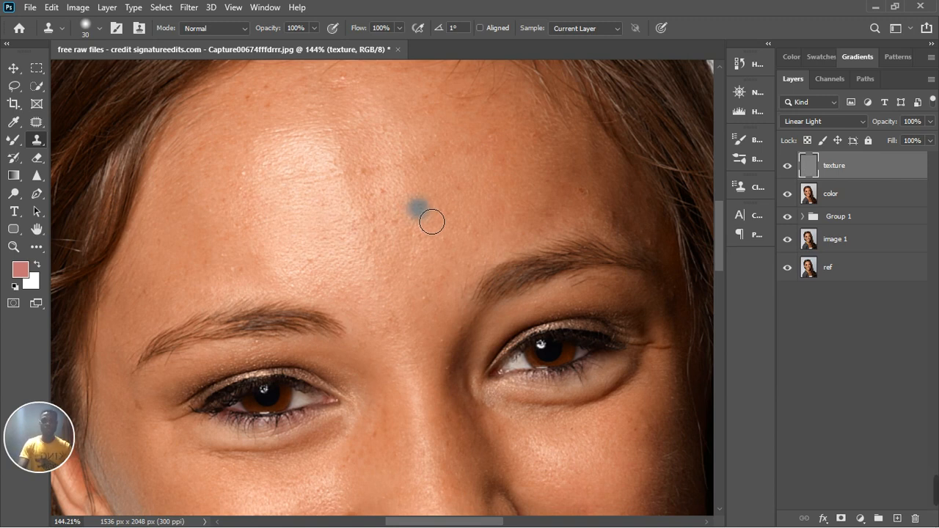
# - Compare the whole portrait with and without the texture layer
pyautogui.hotkey('ctrl', '0')
pyautogui.press('[')
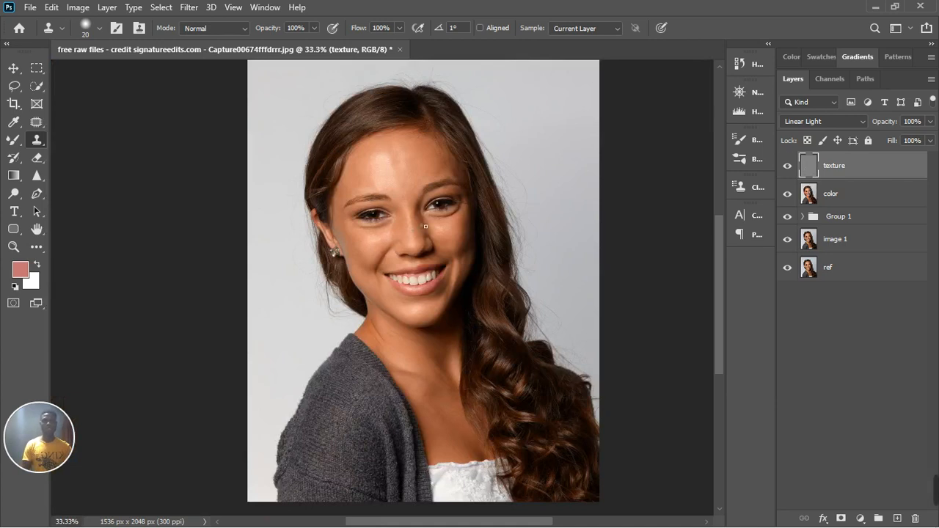
pyautogui.click(787, 168)
pyautogui.click(787, 168)
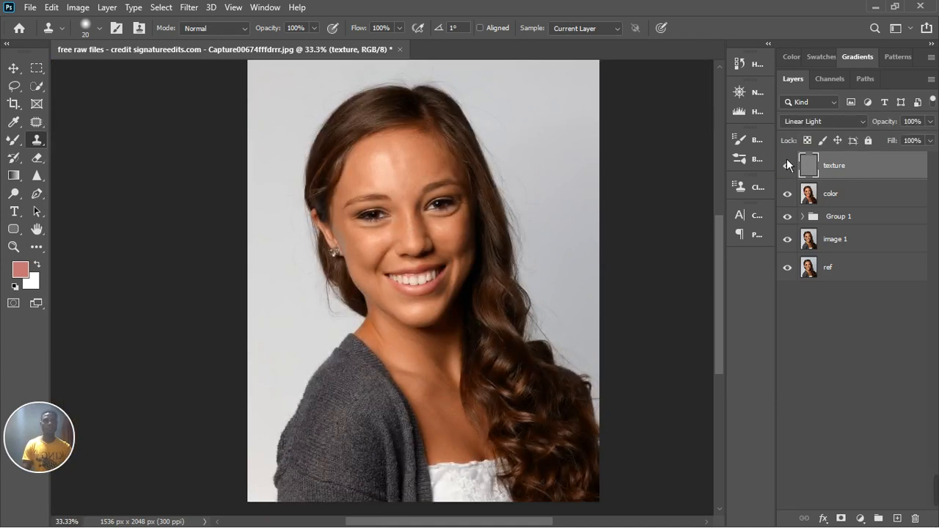
# - Group the texture and color layers and name the group "fre sep"
pyautogui.keyDown('shift'); pyautogui.click(857, 198); pyautogui.keyUp('shift')
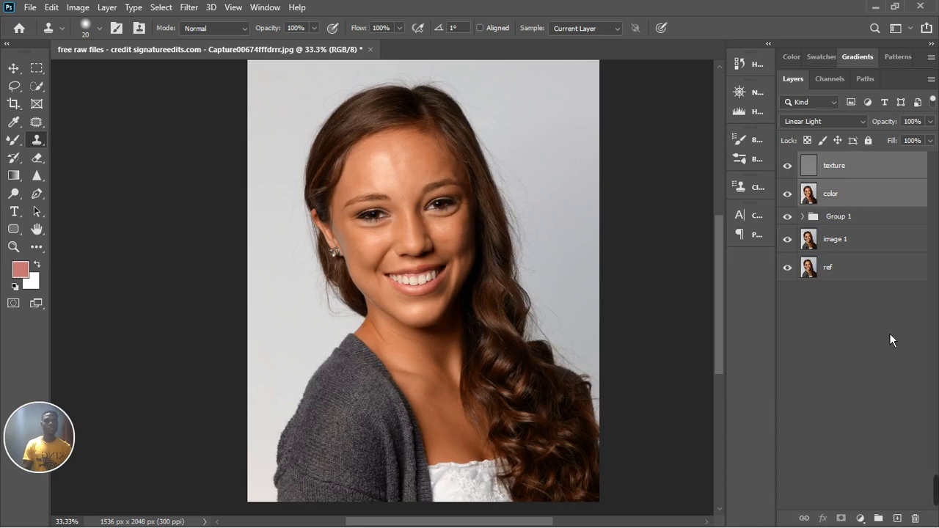
pyautogui.click(879, 518)
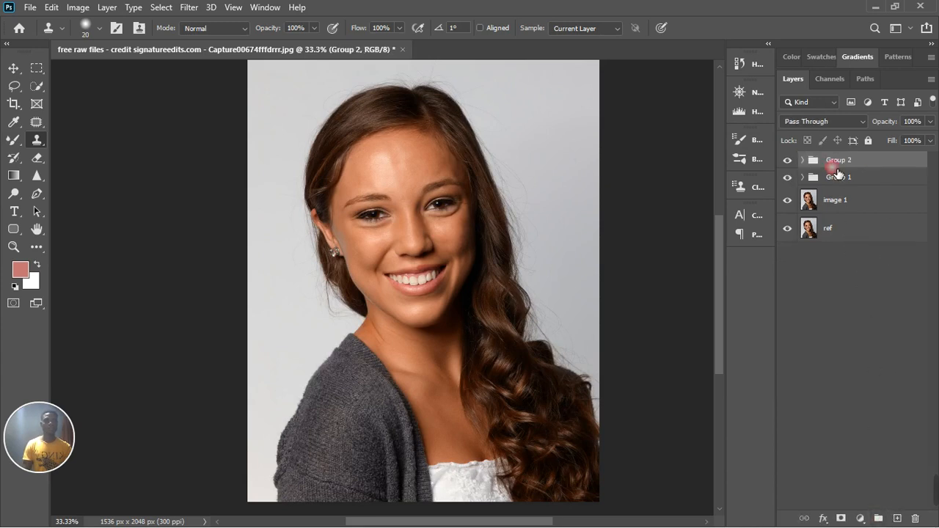
pyautogui.doubleClick(838, 166)
pyautogui.write('fre')
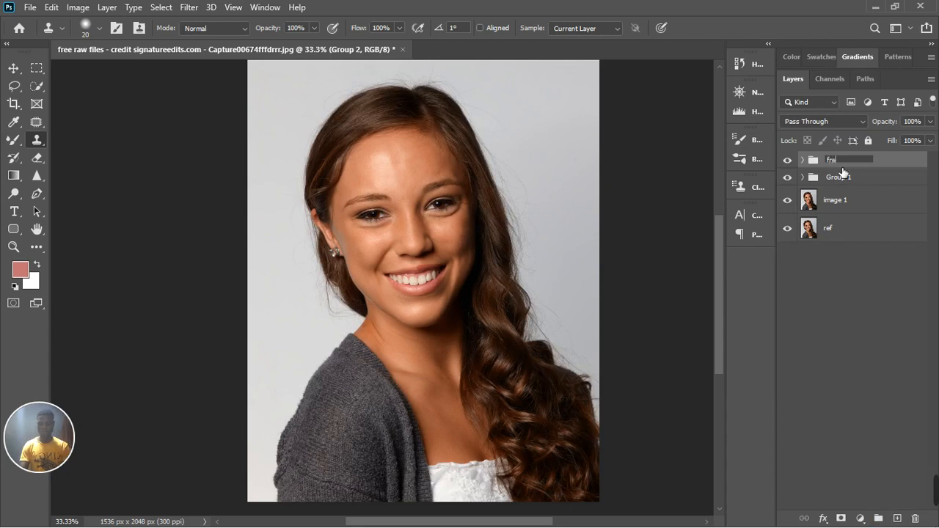
pyautogui.write(' sep')
pyautogui.press('Return')
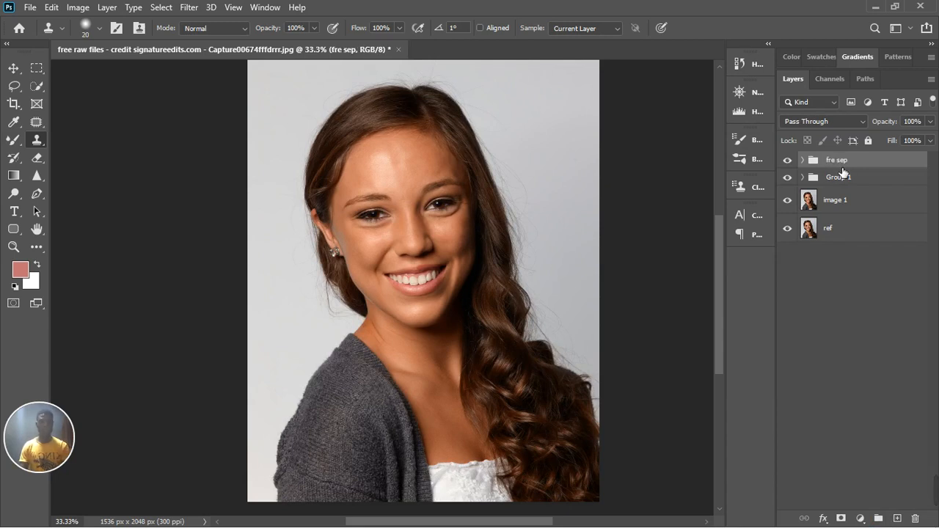
# - Compare the portrait and a closer view of the face with and without the fre sep group
pyautogui.click(791, 165)
pyautogui.click(791, 165)
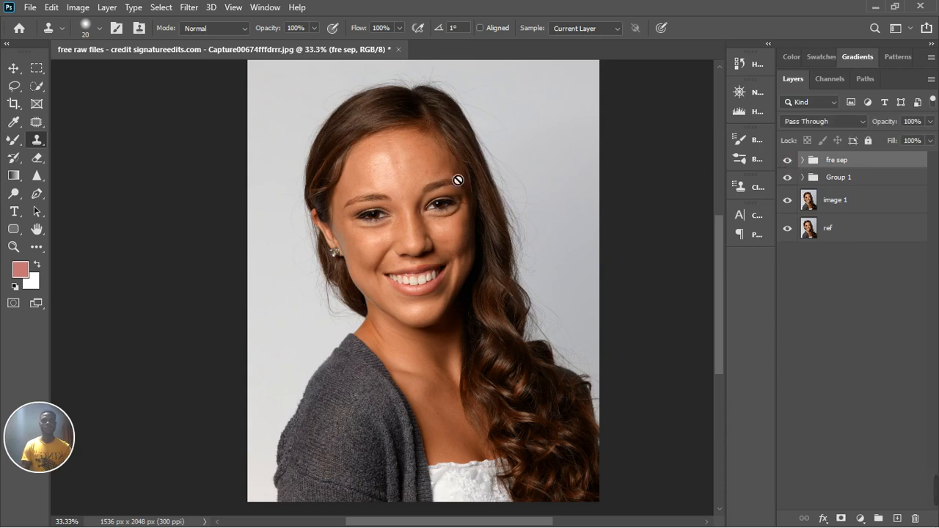
pyautogui.scroll(3, 406, 176)
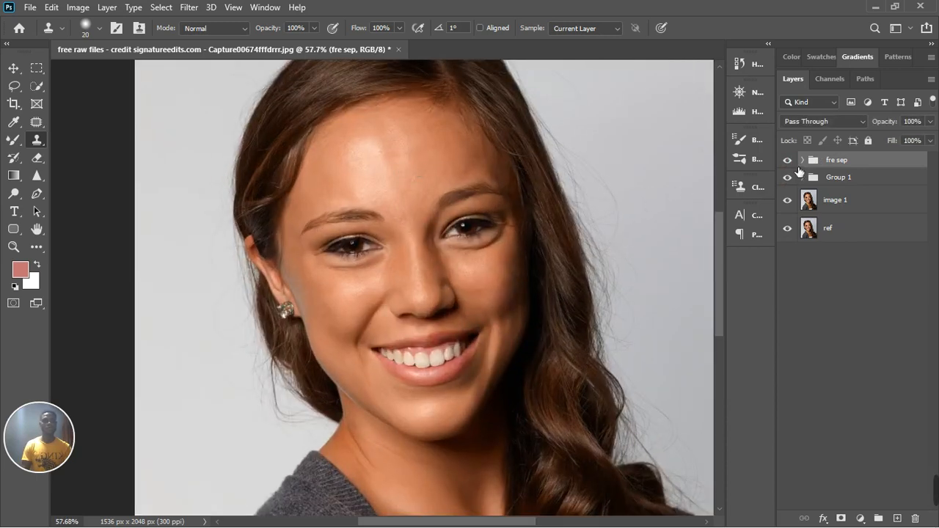
pyautogui.click(791, 167)
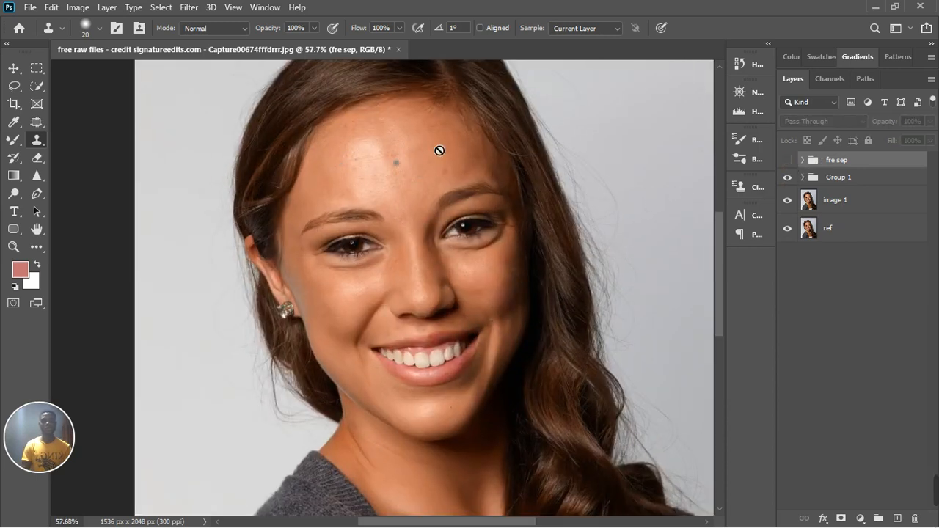
pyautogui.click(789, 160)
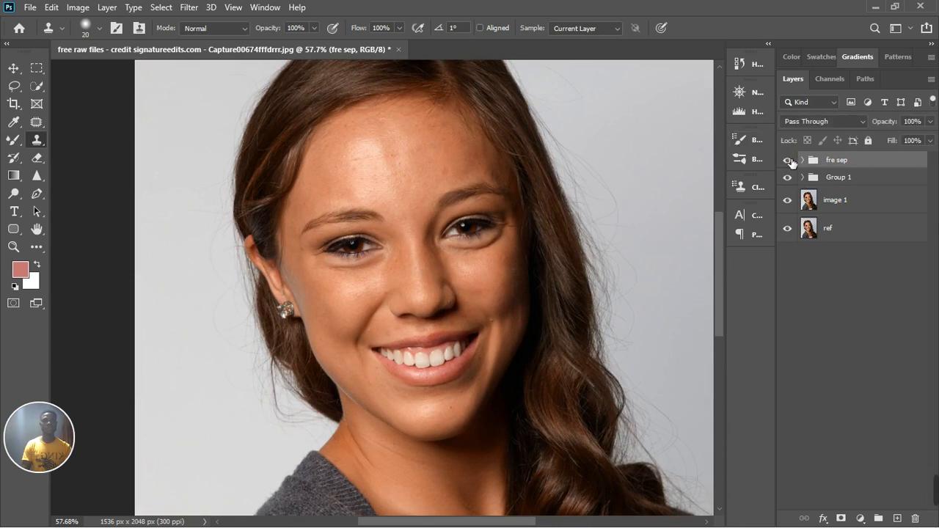
pyautogui.click(851, 185)
pyautogui.click(788, 160)
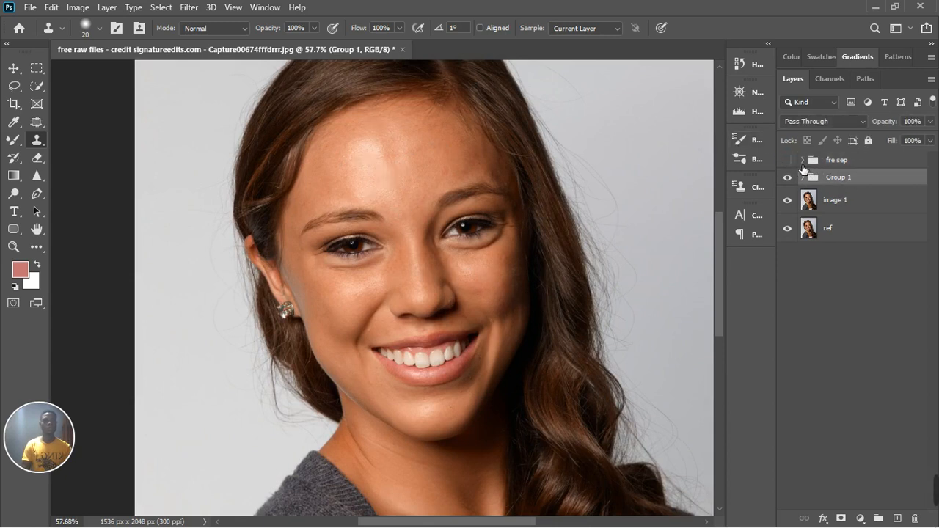
pyautogui.click(804, 166)
pyautogui.click(787, 159)
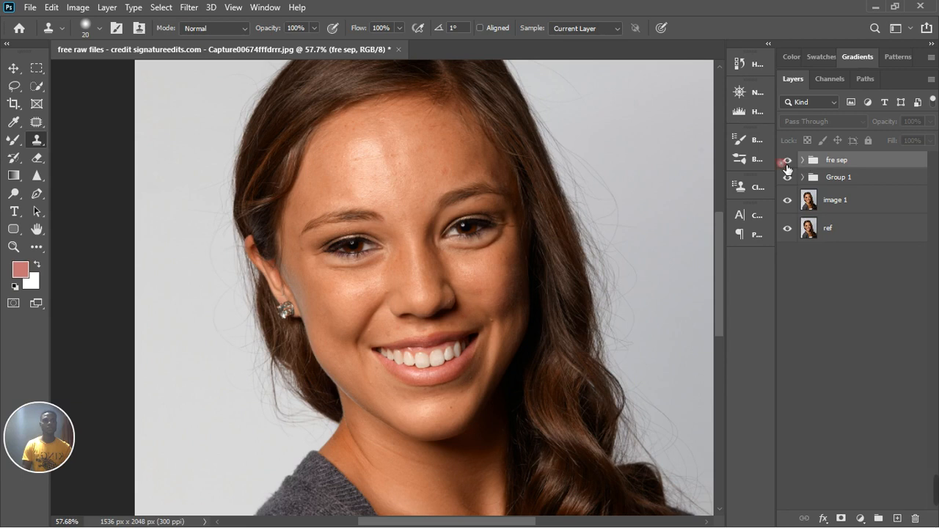
# - Smooth the forehead tones on the color layer of the fre sep group with the Mixer Brush, starting at brush size 125
pyautogui.click(802, 162)
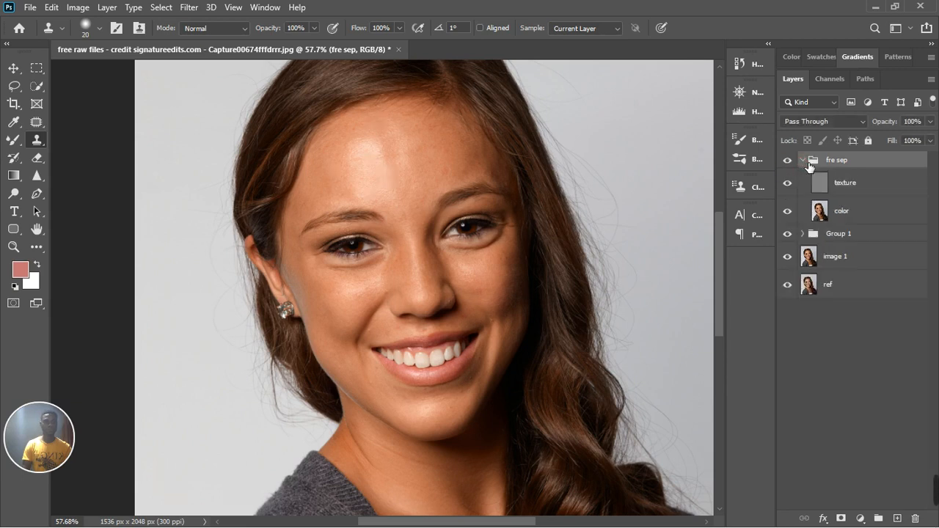
pyautogui.click(885, 219)
pyautogui.click(13, 140)
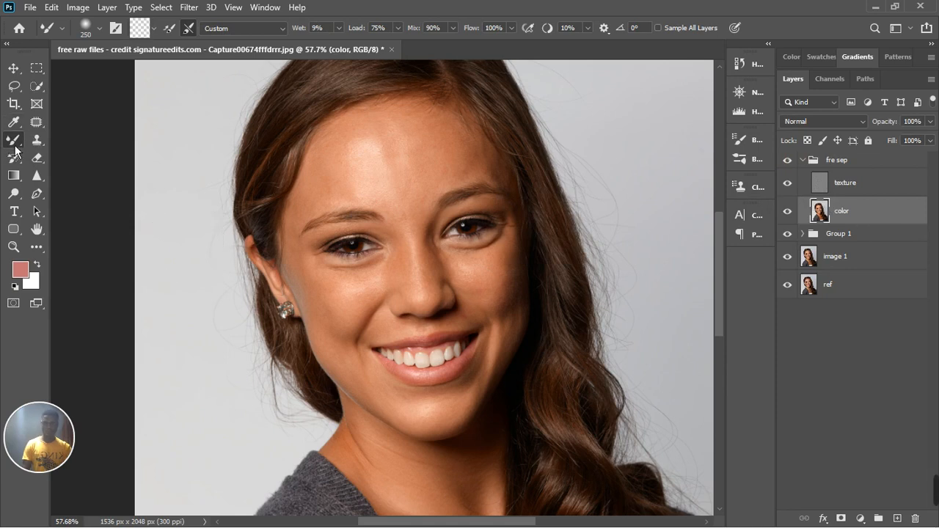
pyautogui.press('[')
pyautogui.press('[')
pyautogui.press('[')
pyautogui.press('[')
pyautogui.press('[')
pyautogui.press('[')
pyautogui.press('[')
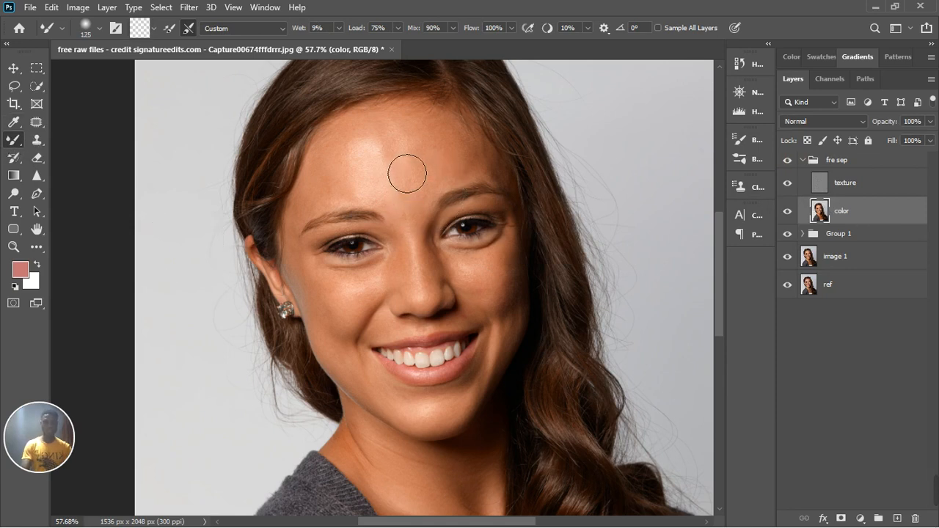
pyautogui.press(']')
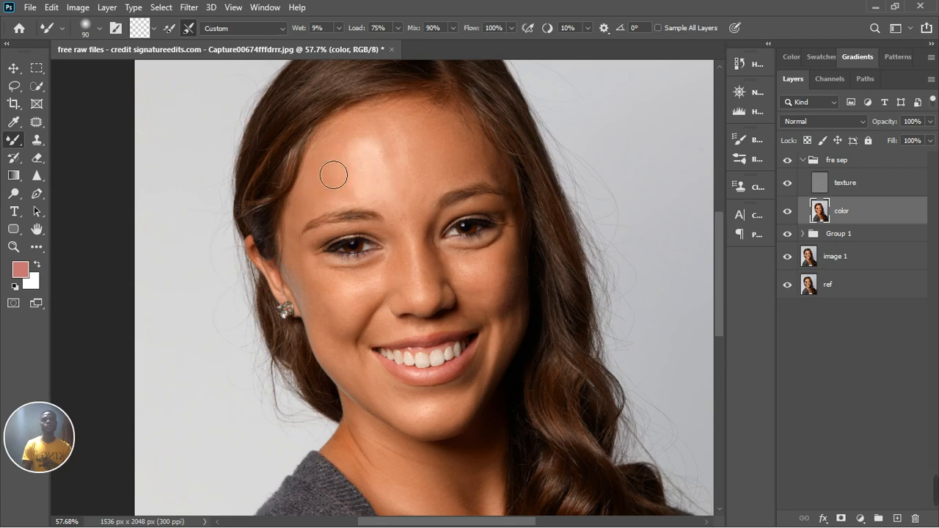
# - Blend the tones on the lower forehead and around the nose bridge with the Mixer Brush at size 70
pyautogui.press('[')
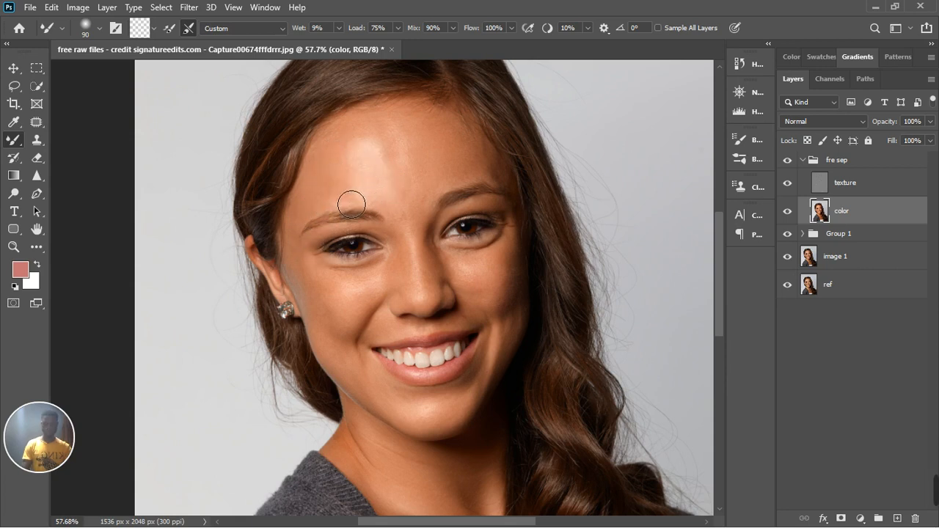
pyautogui.press('[')
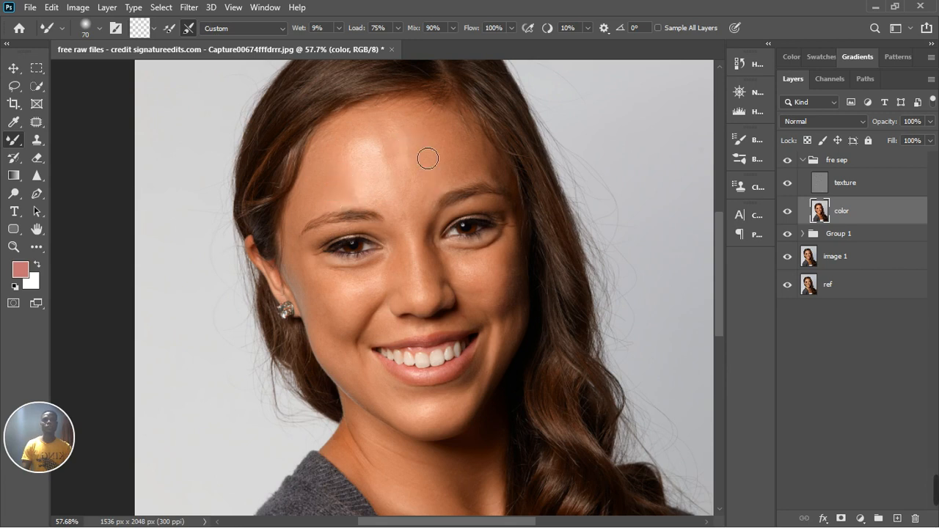
pyautogui.scroll(5, 383, 212)
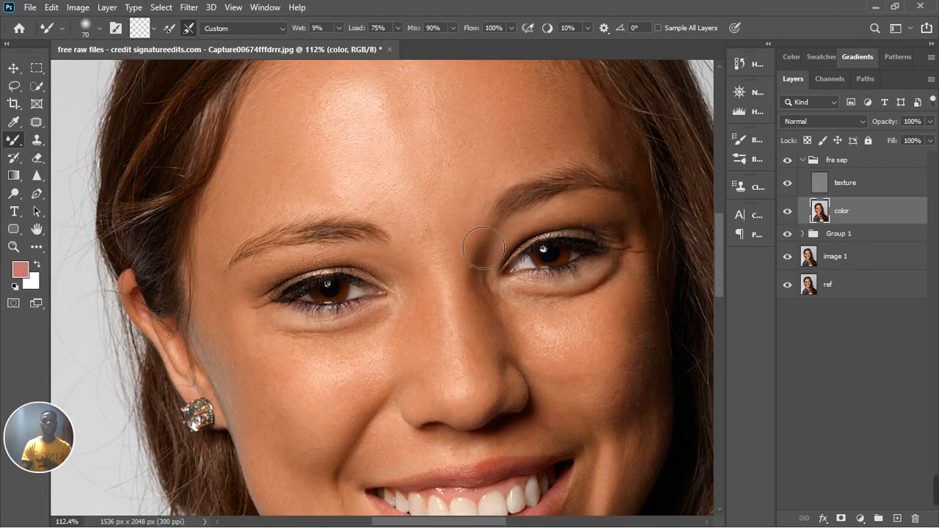
pyautogui.moveTo(481, 199)
pyautogui.mouseDown()
pyautogui.moveTo(370, 221)
pyautogui.moveTo(271, 208)
pyautogui.moveTo(251, 219)
pyautogui.moveTo(273, 333)
pyautogui.moveTo(262, 370)
pyautogui.moveTo(281, 463)
pyautogui.moveTo(270, 422)
pyautogui.moveTo(293, 452)
pyautogui.moveTo(306, 436)
pyautogui.moveTo(296, 452)
pyautogui.moveTo(285, 386)
pyautogui.moveTo(333, 393)
pyautogui.moveTo(375, 370)
pyautogui.moveTo(311, 379)
pyautogui.moveTo(394, 372)
pyautogui.moveTo(304, 372)
pyautogui.moveTo(391, 362)
pyautogui.mouseUp()
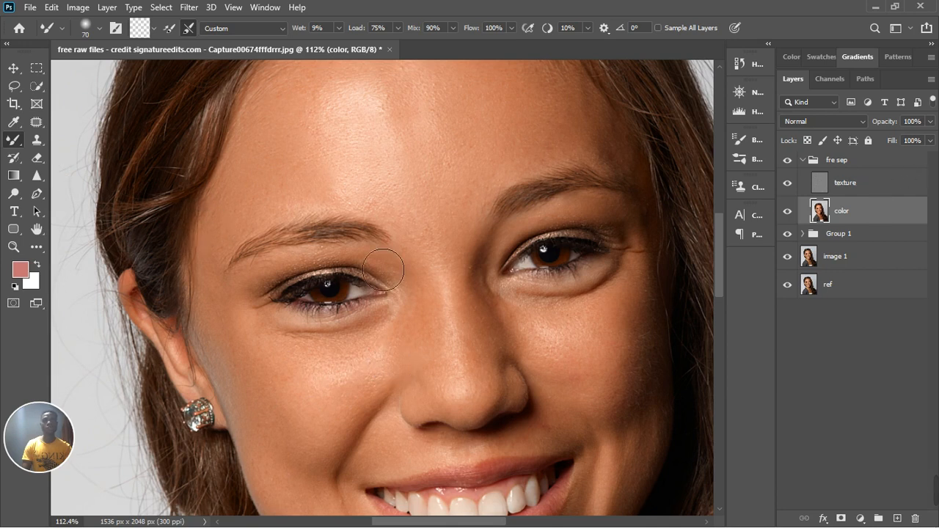
# - Clean up the skin between the eyebrows on the texture layer with the Clone Stamp tool at brush size 20
pyautogui.scroll(2, 496, 245)
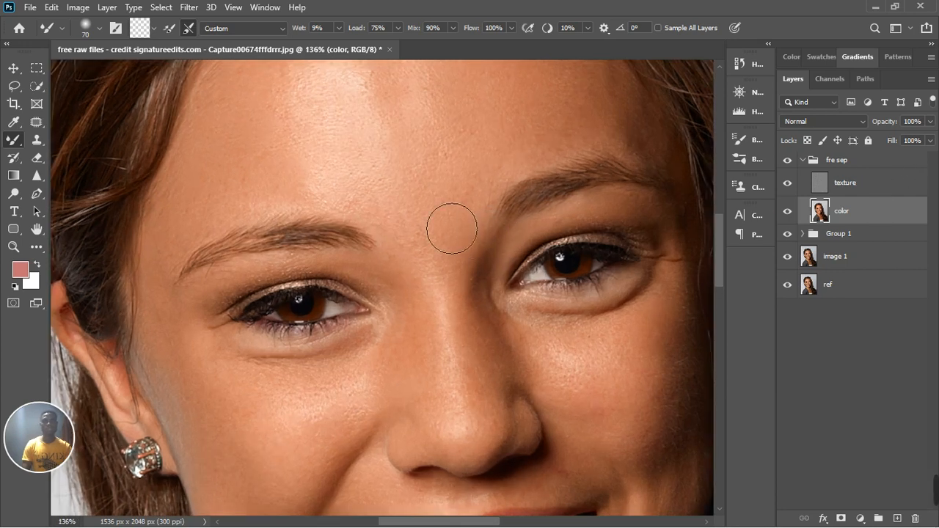
pyautogui.click(862, 189)
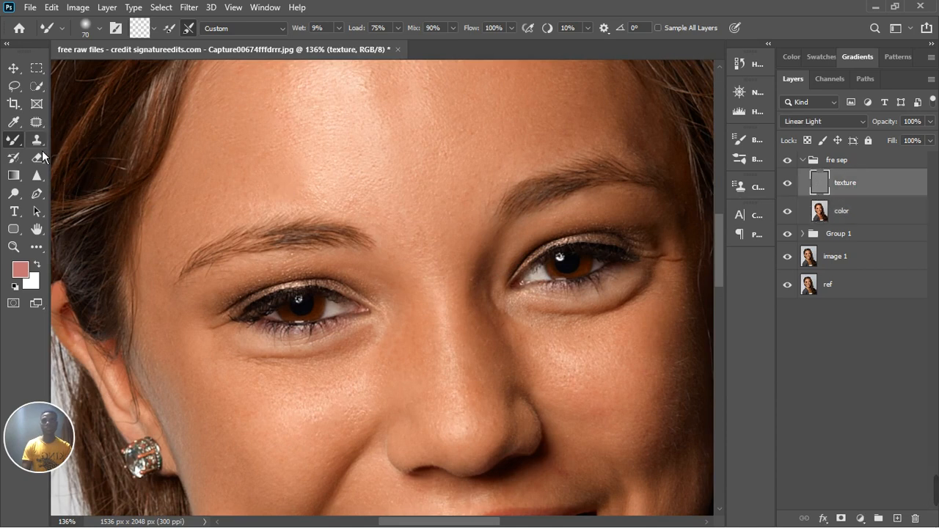
pyautogui.click(39, 146)
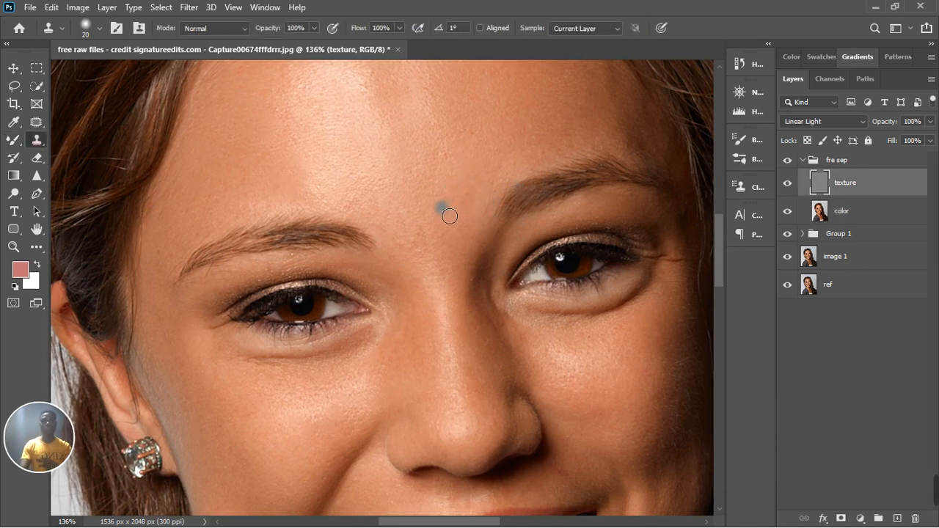
pyautogui.moveTo(474, 206); pyautogui.dragTo(451, 210)
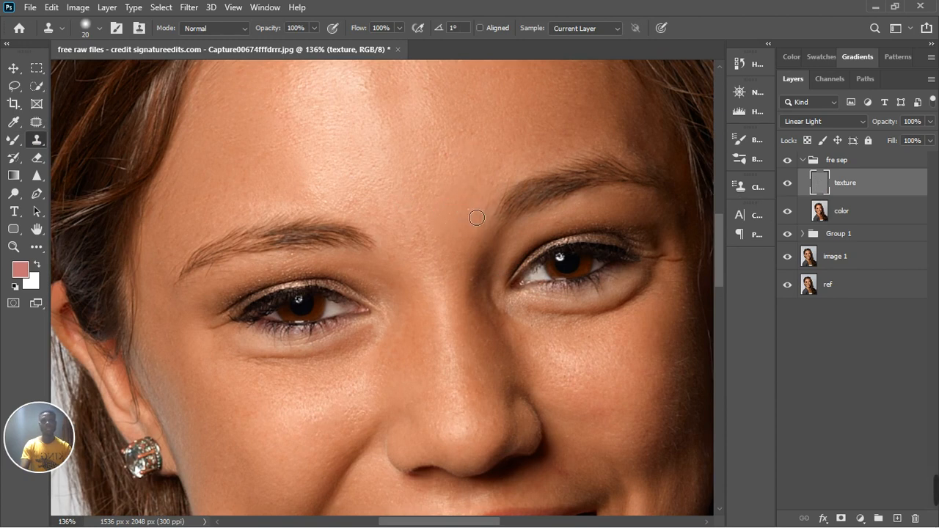
# - Blend the cheek tones below the eye on the earring side on the color layer with the Mixer Brush at size 45
pyautogui.click(851, 223)
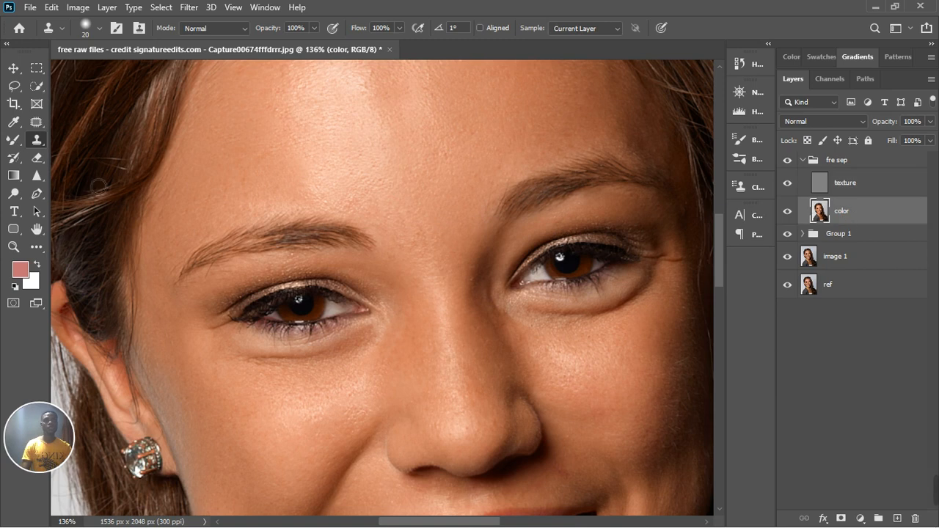
pyautogui.click(13, 139)
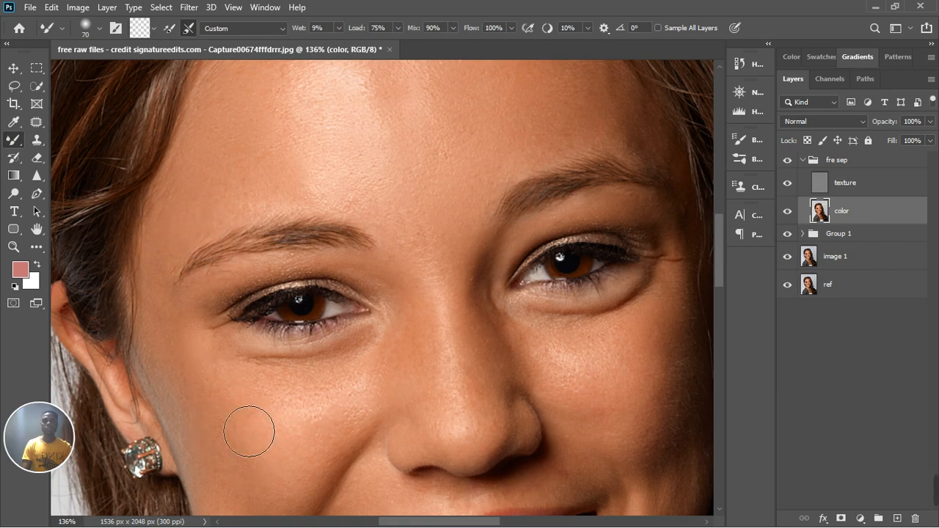
pyautogui.press('[')
pyautogui.press('[')
pyautogui.press('[')
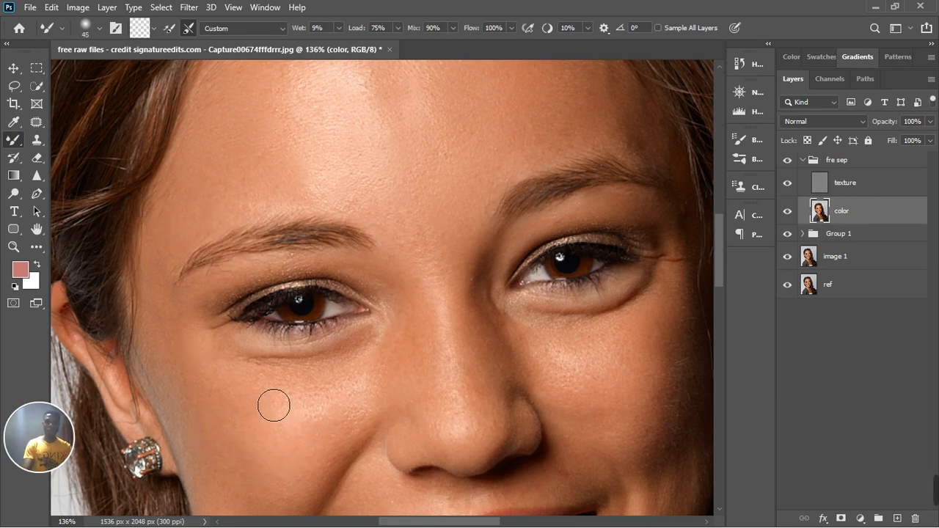
pyautogui.click(278, 405)
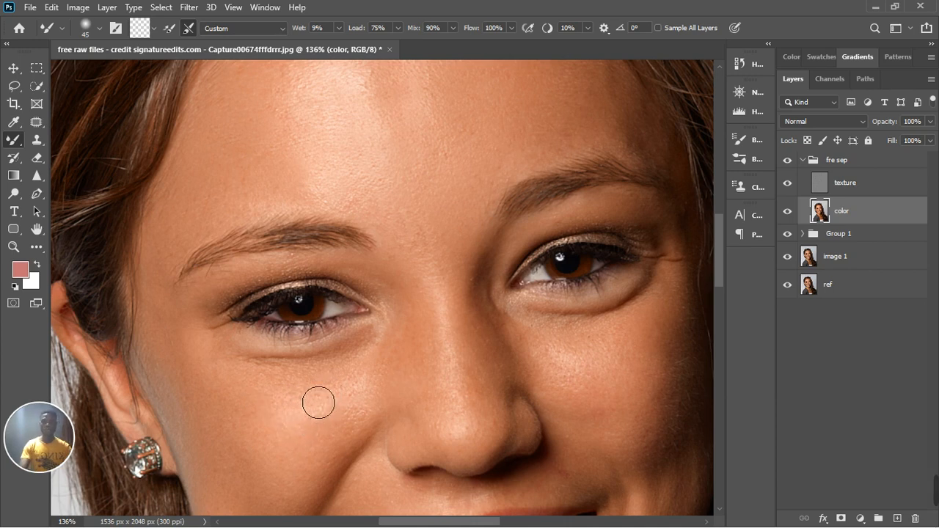
# - Compare the whole portrait with and without the fre sep group, and inspect the mouth and chin up close
pyautogui.hotkey('ctrl', '0')
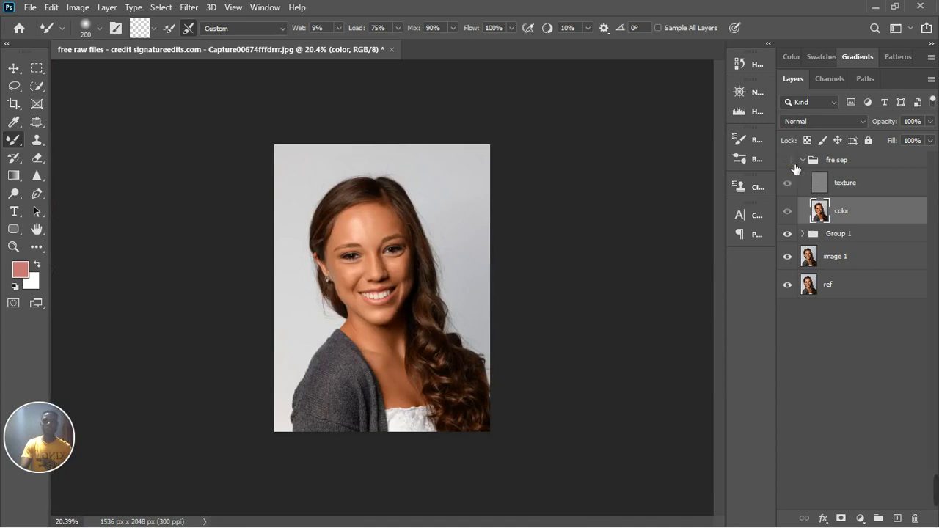
pyautogui.click(793, 165)
pyautogui.click(794, 164)
pyautogui.click(790, 162)
pyautogui.scroll(5, 433, 243)
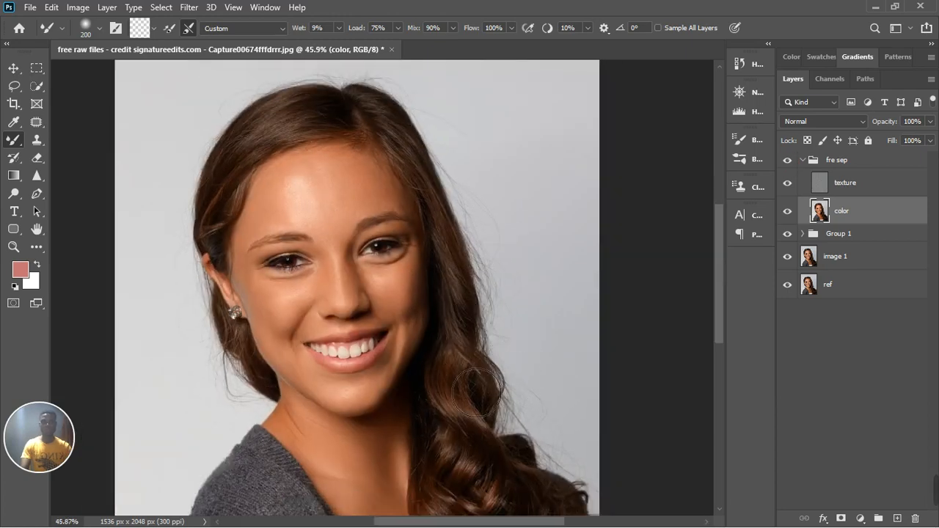
pyautogui.scroll(6, 330, 368)
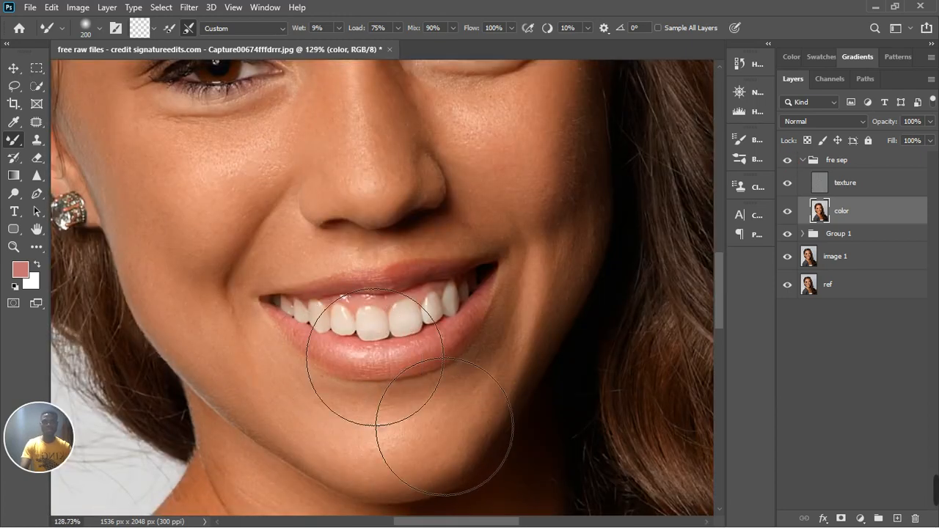
pyautogui.scroll(-1, 375, 358)
pyautogui.scroll(-6, 455, 367)
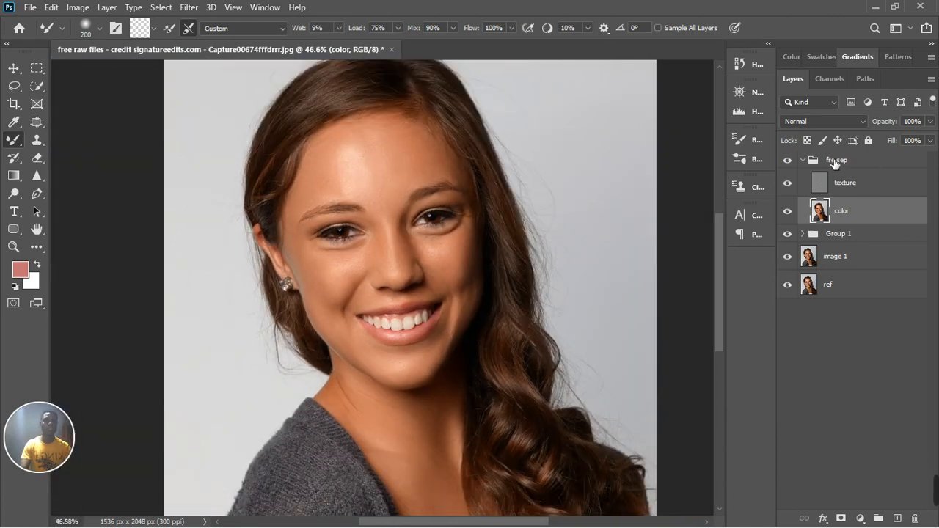
# - Add a Photo Filter adjustment layer above the fre sep group and set its filter to Cooling Filter (82)
pyautogui.click(805, 159)
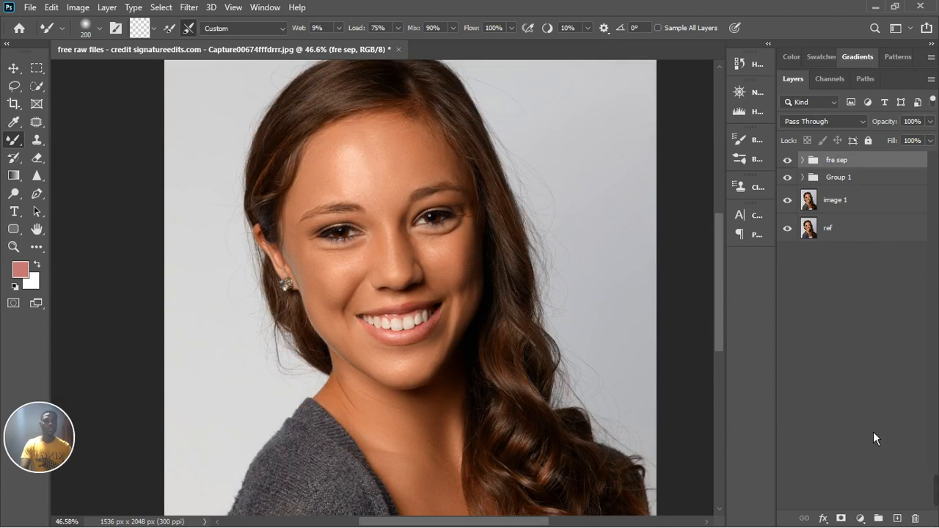
pyautogui.click(861, 518)
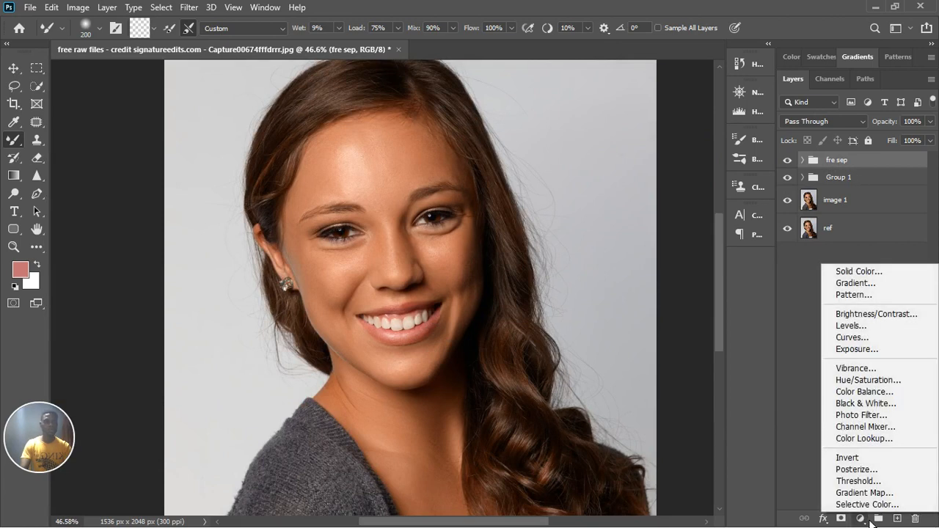
pyautogui.click(870, 422)
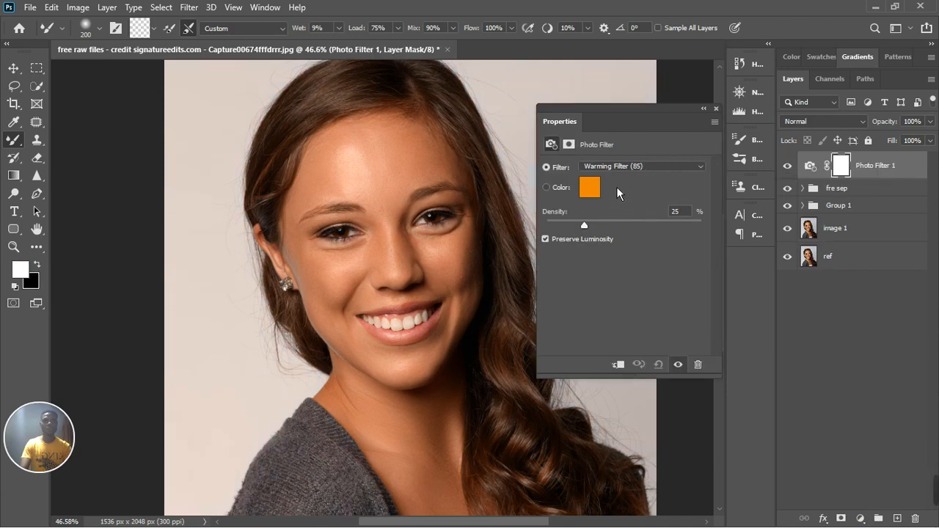
pyautogui.click(629, 168)
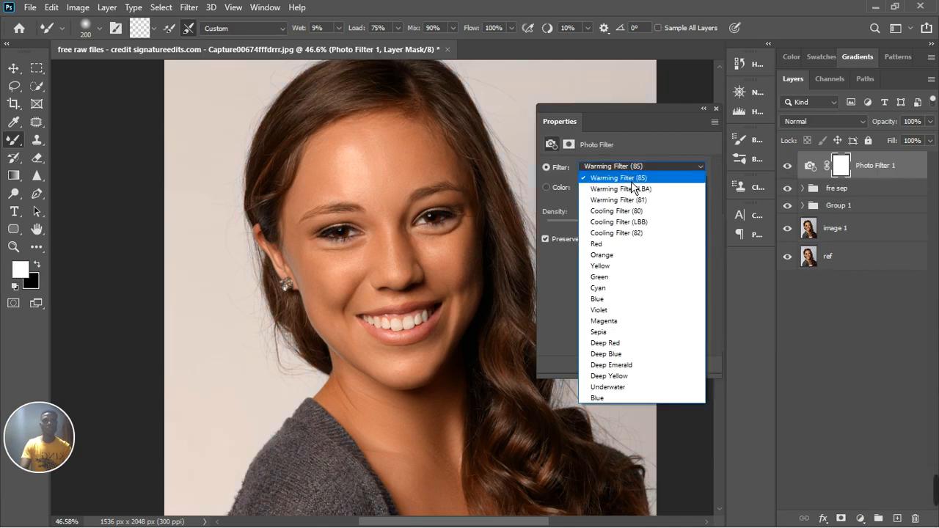
pyautogui.click(632, 234)
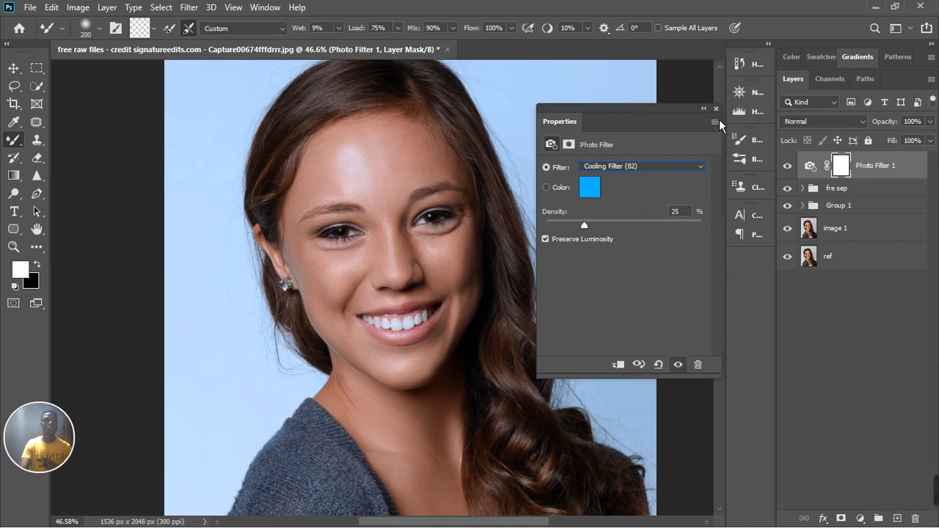
pyautogui.click(774, 208)
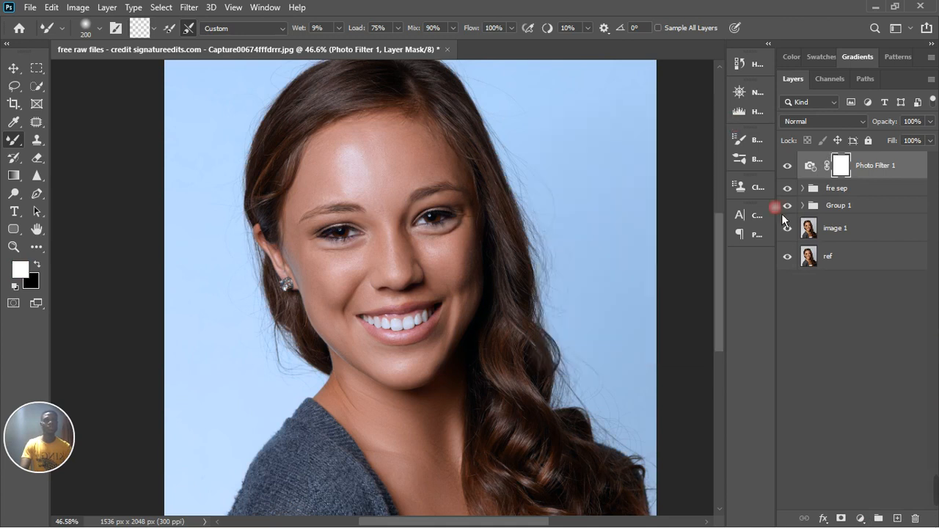
# - Add a Black & White adjustment layer above the Photo Filter layer with its default settings
pyautogui.click(861, 518)
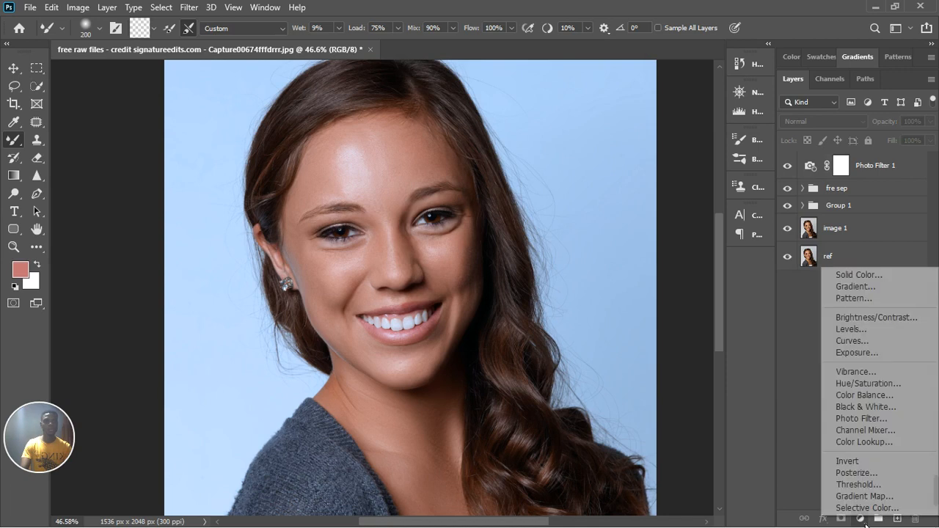
pyautogui.click(884, 420)
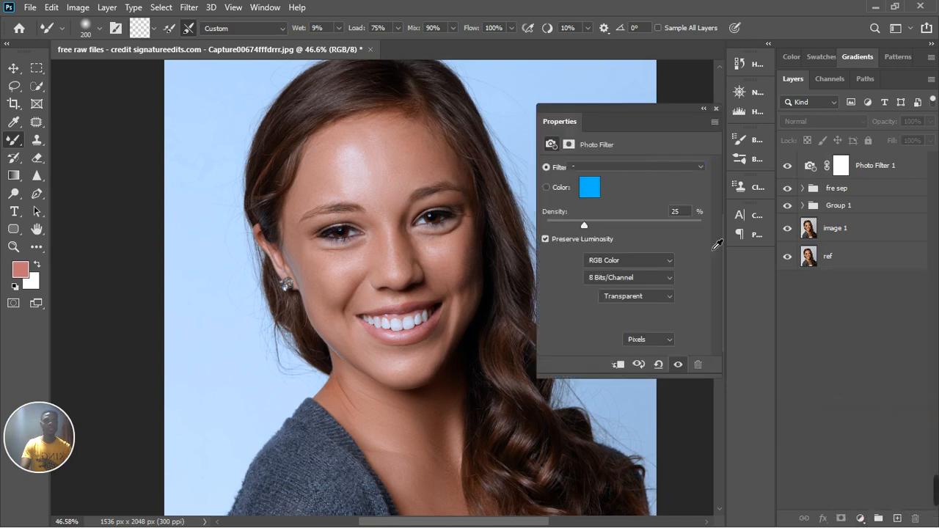
pyautogui.click(718, 109)
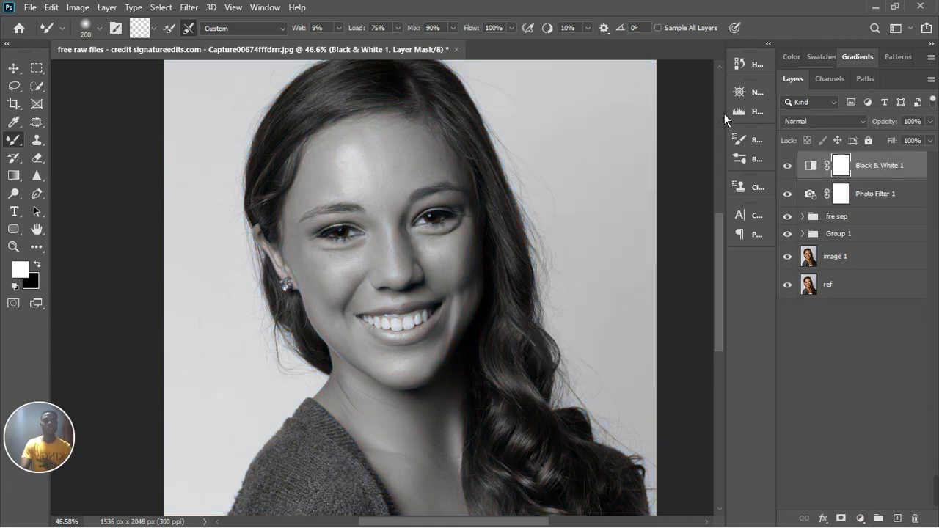
# - Group the Black & White and Photo Filter adjustment layers and name the group "teeth"
pyautogui.keyDown('shift'); pyautogui.click(879, 193); pyautogui.keyUp('shift')
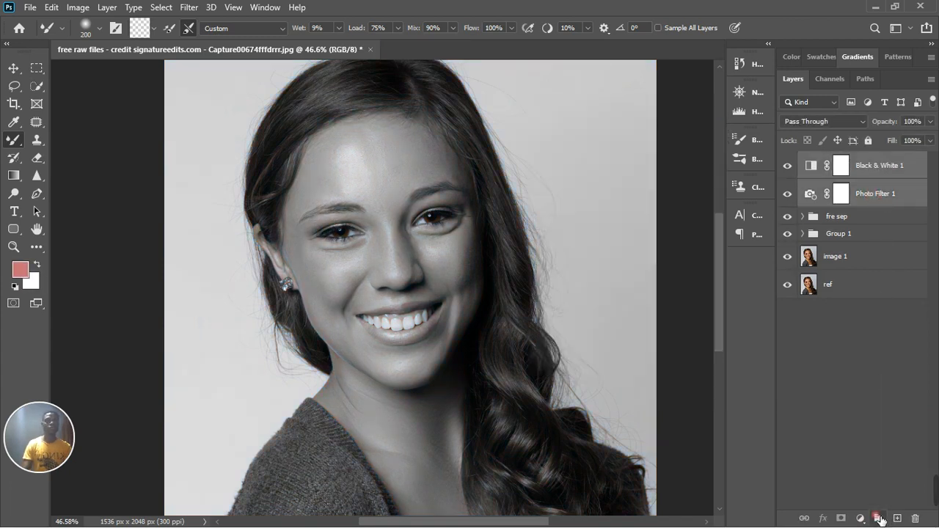
pyautogui.click(879, 519)
pyautogui.doubleClick(837, 161)
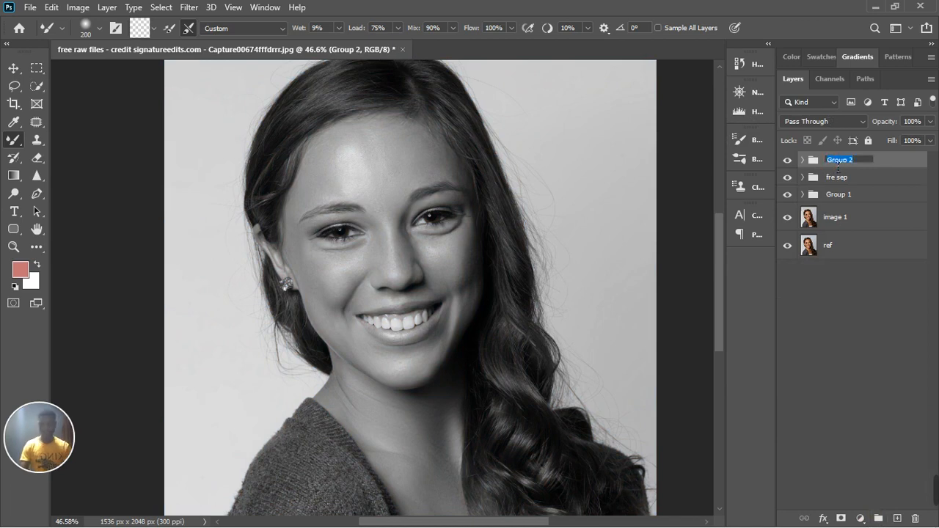
pyautogui.write('the')
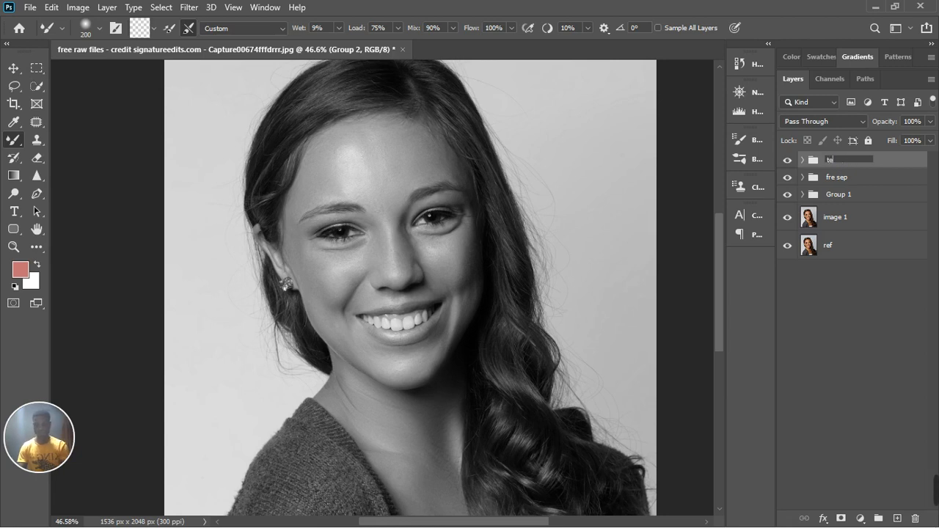
pyautogui.write('th')
pyautogui.press('Return')
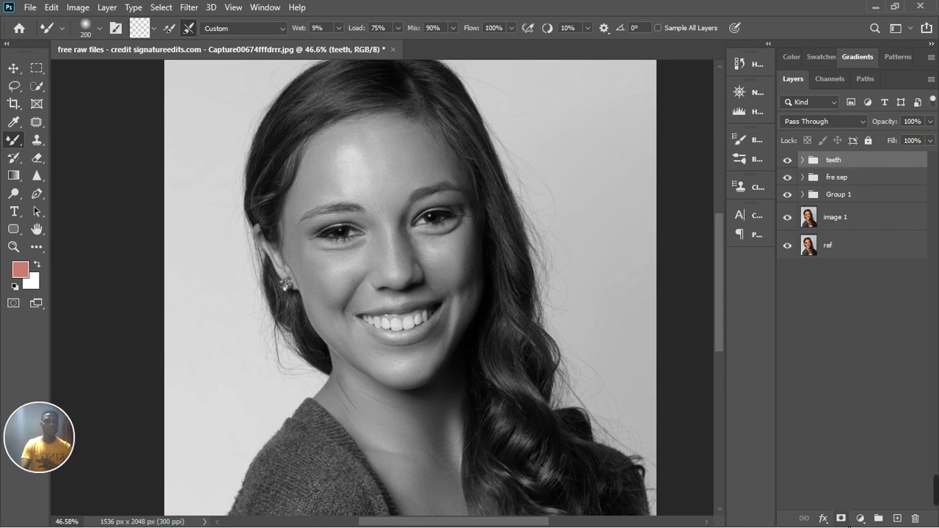
# - Add a layer mask to the teeth group and invert it to black to hide the group's effect
pyautogui.click(841, 519)
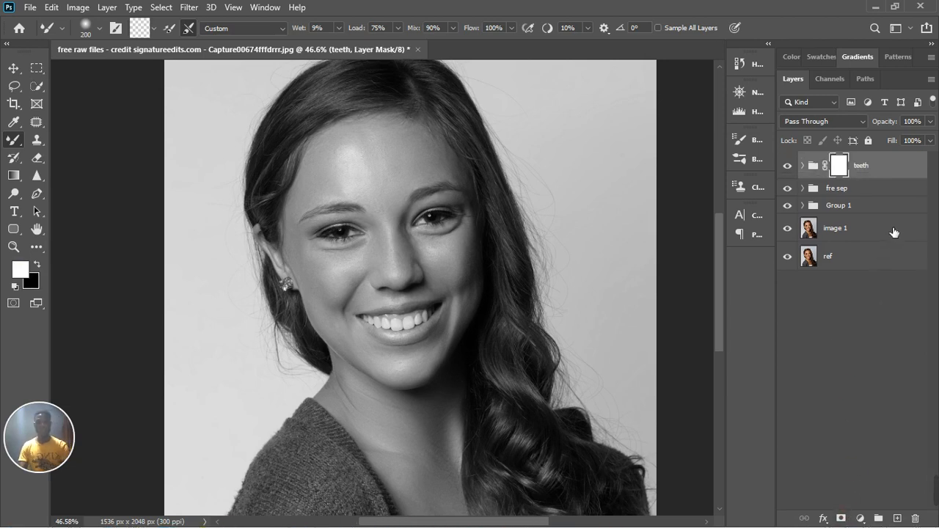
pyautogui.hotkey('ctrl', 'i')
pyautogui.scroll(2, 411, 341)
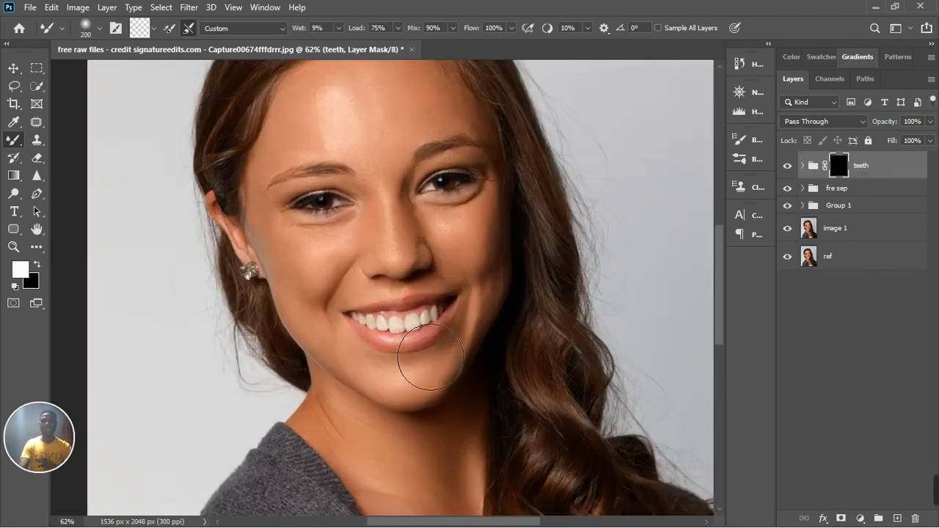
# - Paint white on the teeth group's mask over the front teeth with a 25 px Brush at 25% flow
pyautogui.rightClick(14, 139)
pyautogui.click(66, 139)
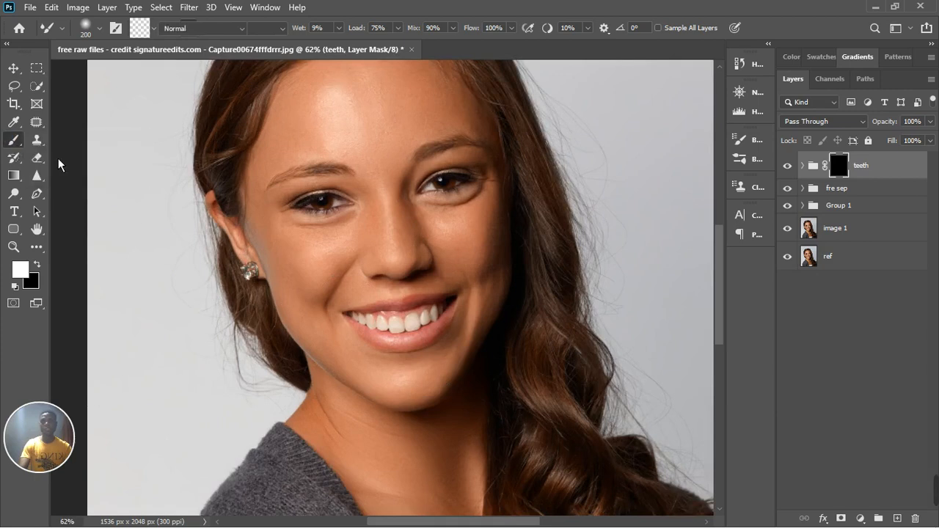
pyautogui.rightClick(16, 139)
pyautogui.click(248, 189)
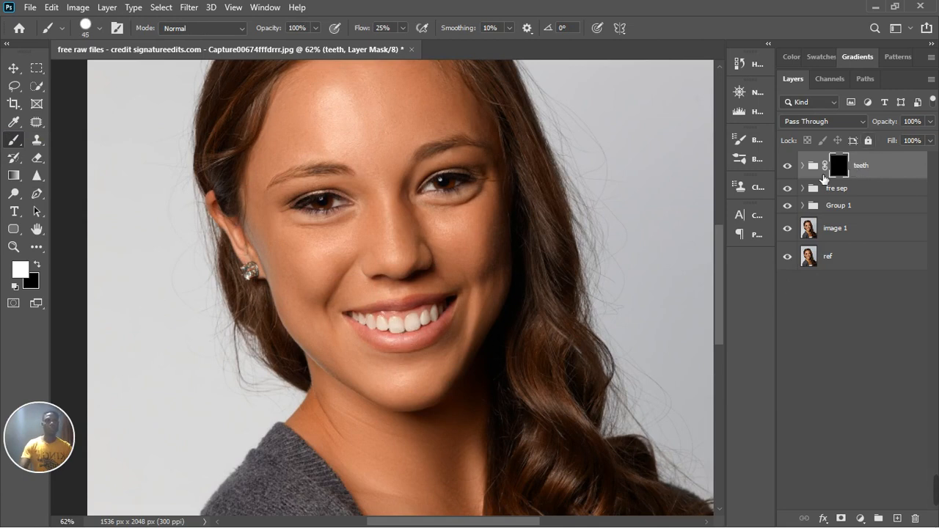
pyautogui.scroll(2, 485, 313)
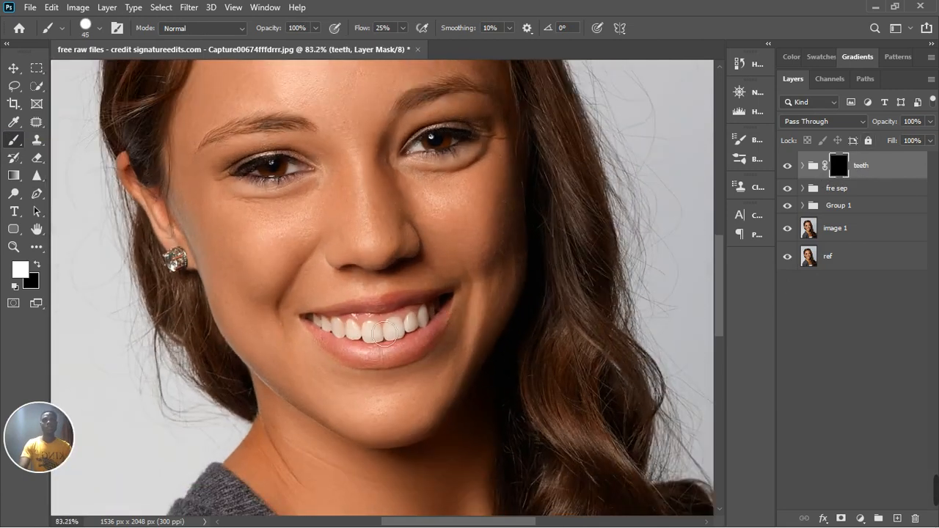
pyautogui.scroll(3, 353, 340)
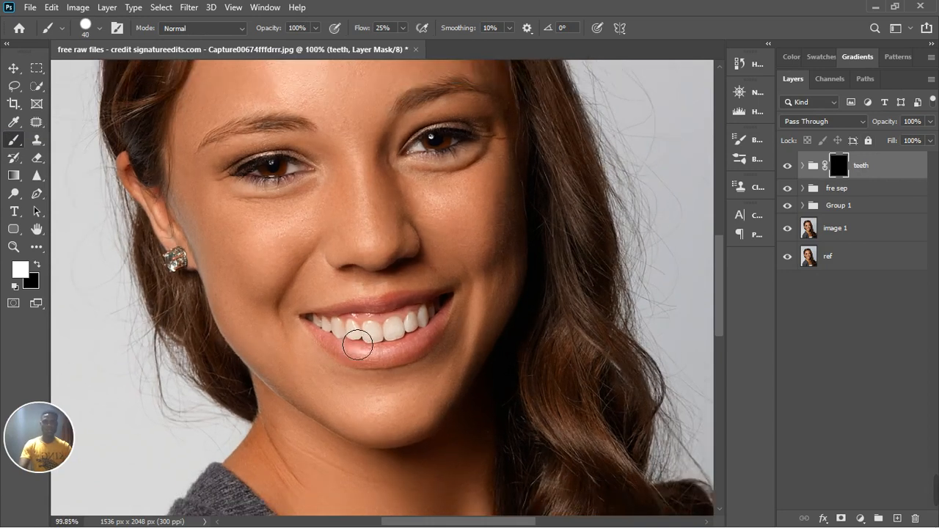
pyautogui.scroll(3, 360, 347)
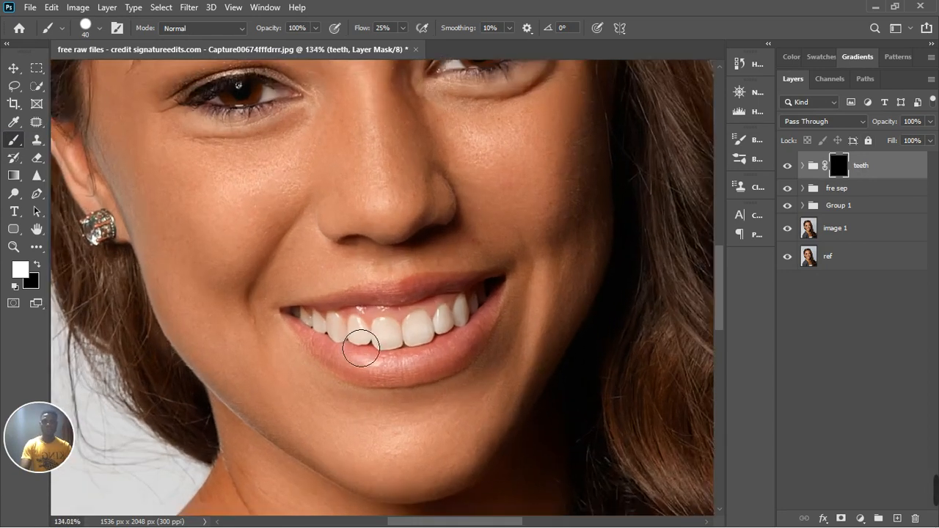
pyautogui.press('[')
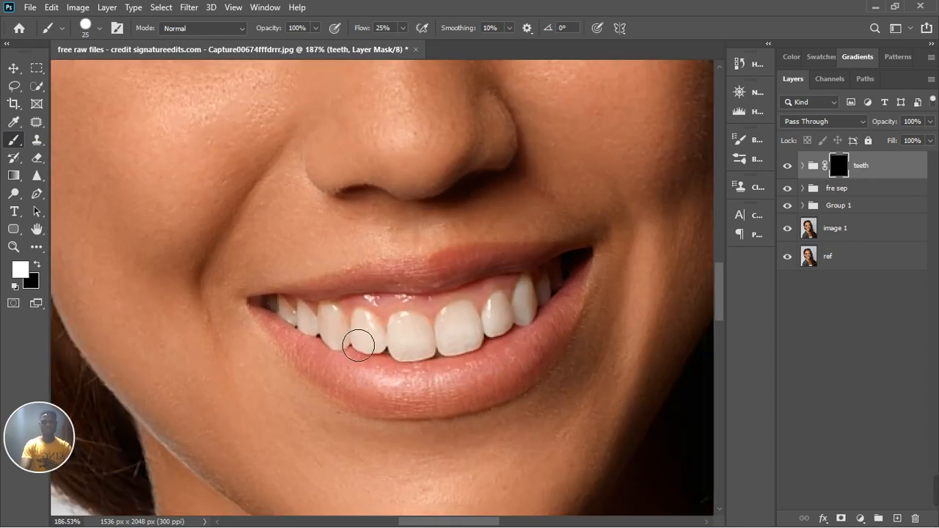
pyautogui.moveTo(358, 345)
pyautogui.mouseDown()
pyautogui.moveTo(374, 366)
pyautogui.moveTo(380, 342)
pyautogui.moveTo(379, 354)
pyautogui.moveTo(376, 345)
pyautogui.moveTo(430, 372)
pyautogui.moveTo(422, 356)
pyautogui.moveTo(415, 367)
pyautogui.moveTo(416, 328)
pyautogui.moveTo(422, 345)
pyautogui.moveTo(439, 347)
pyautogui.moveTo(439, 369)
pyautogui.moveTo(477, 340)
pyautogui.moveTo(490, 348)
pyautogui.moveTo(480, 357)
pyautogui.moveTo(529, 339)
pyautogui.moveTo(512, 333)
pyautogui.moveTo(539, 318)
pyautogui.moveTo(564, 299)
pyautogui.mouseUp()
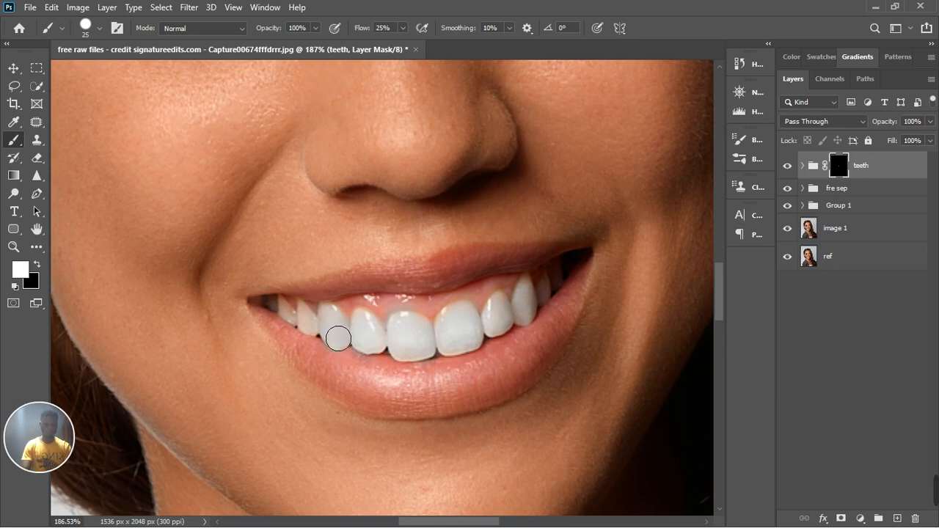
# - Reveal the whitening on the narrow outer teeth by painting the mask white with a 10 px brush
pyautogui.press('[')
pyautogui.press('[')
pyautogui.press('[')
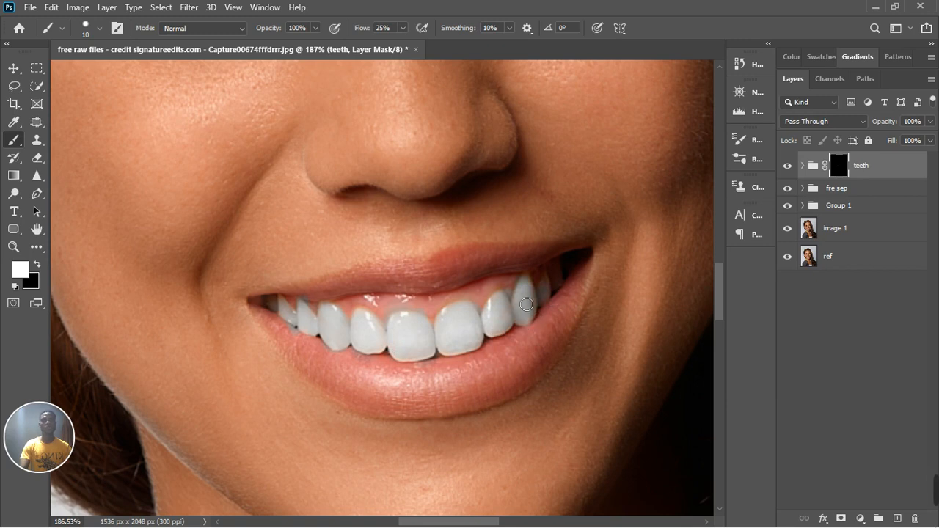
# - Paint black on the teeth mask along the lower lip and gum line with 20 px and 9 px brushes to remove spill
pyautogui.press(']')
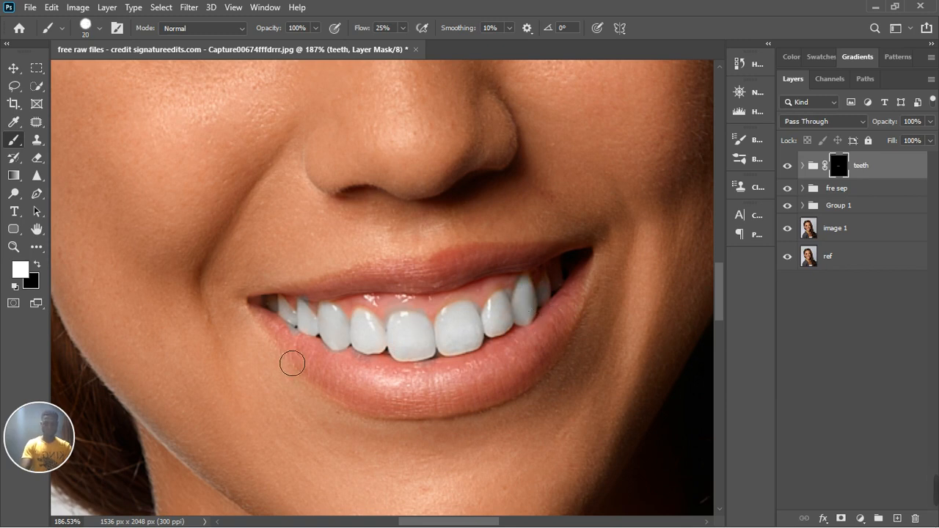
pyautogui.press('x')
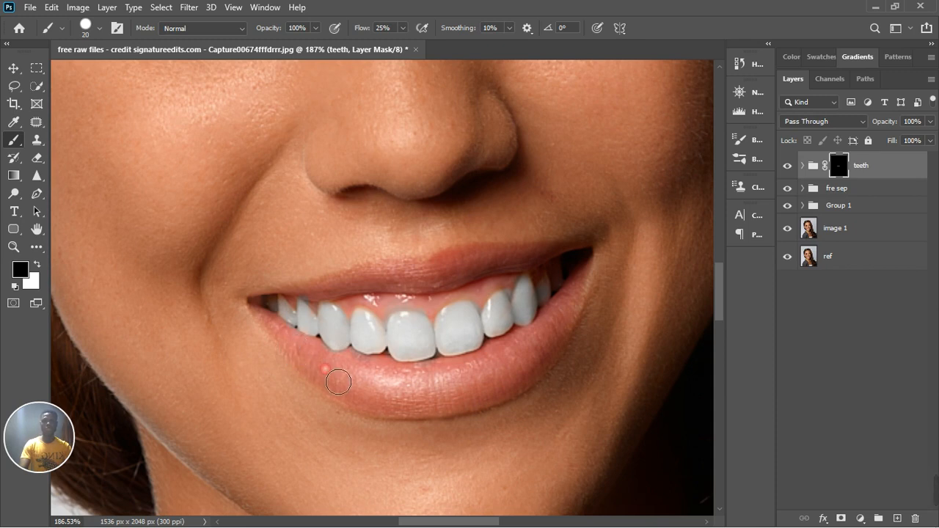
pyautogui.moveTo(338, 381)
pyautogui.mouseDown()
pyautogui.moveTo(418, 393)
pyautogui.moveTo(443, 395)
pyautogui.moveTo(445, 384)
pyautogui.moveTo(391, 379)
pyautogui.mouseUp()
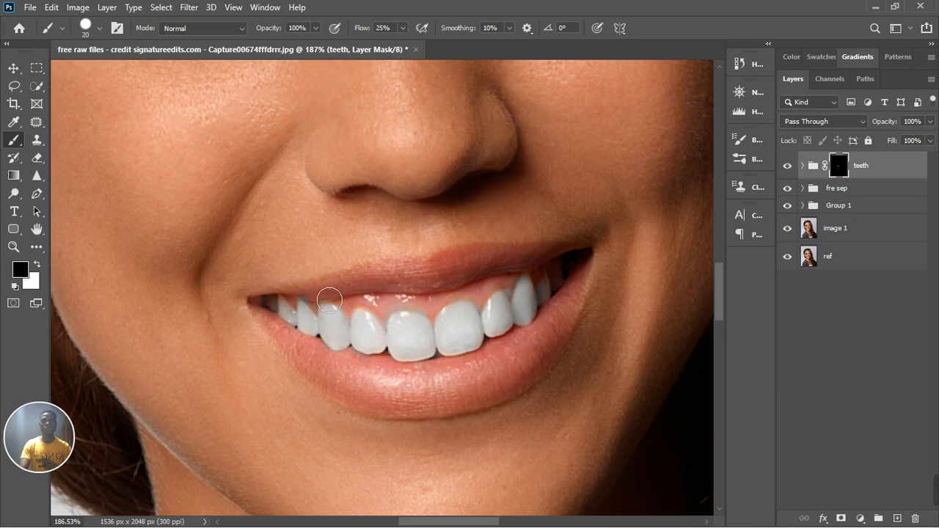
pyautogui.moveTo(329, 300)
pyautogui.mouseDown()
pyautogui.moveTo(385, 298)
pyautogui.moveTo(434, 319)
pyautogui.moveTo(460, 301)
pyautogui.moveTo(492, 314)
pyautogui.mouseUp()
pyautogui.press('[')
pyautogui.press('[')
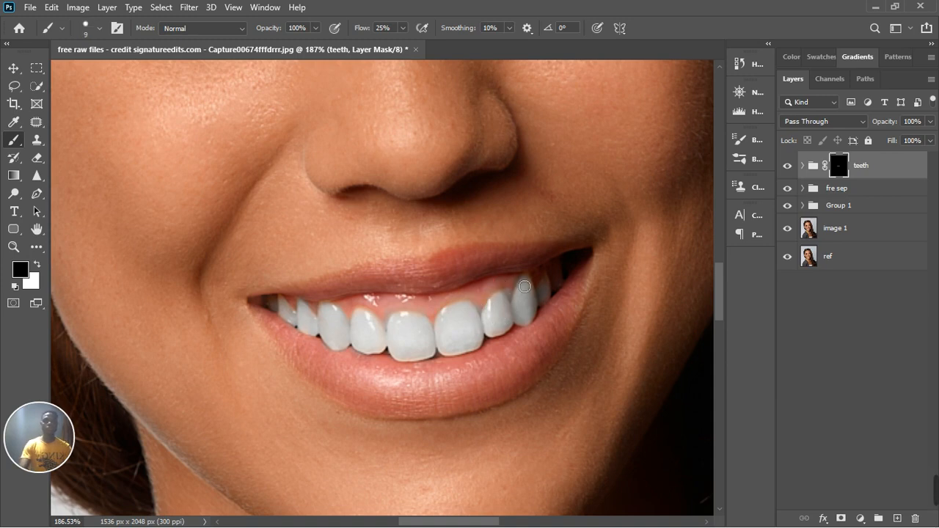
pyautogui.moveTo(526, 280); pyautogui.dragTo(538, 286)
# - Paint white on the teeth mask over the white of the eye nearest the earring with the 9 px brush
pyautogui.scroll(-5, 494, 298)
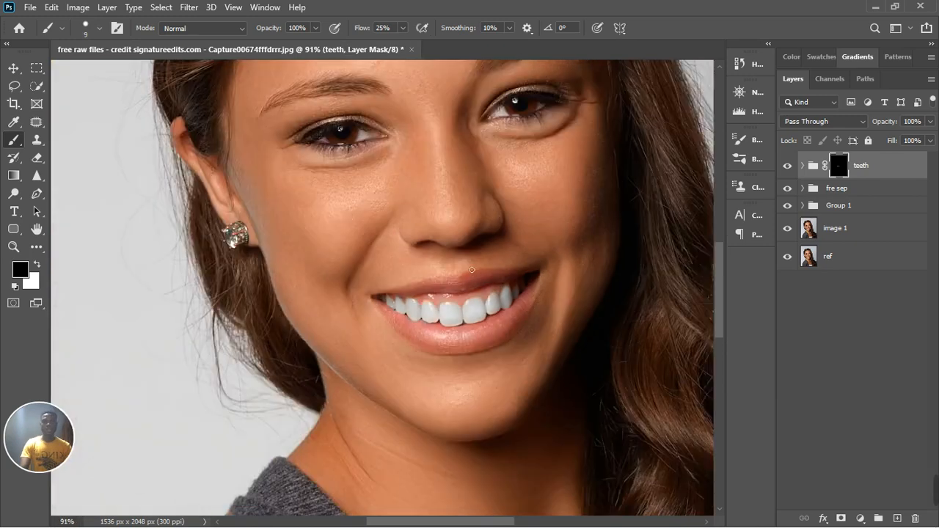
pyautogui.scroll(3, 471, 270)
pyautogui.scroll(5, 348, 91)
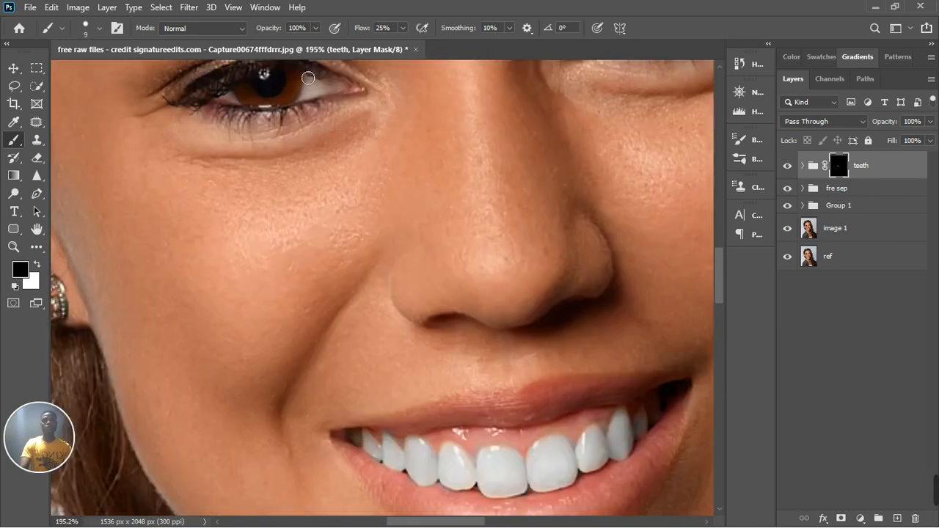
pyautogui.press('x')
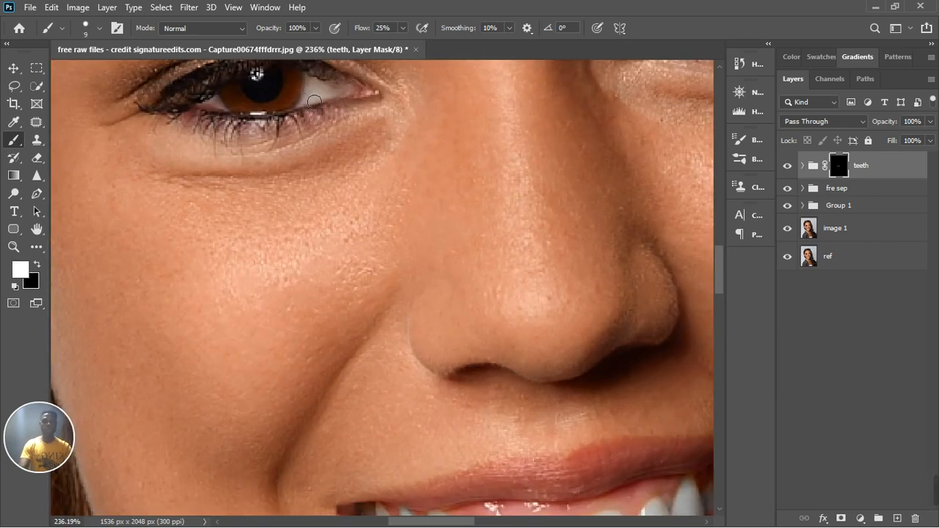
pyautogui.scroll(1, 319, 93)
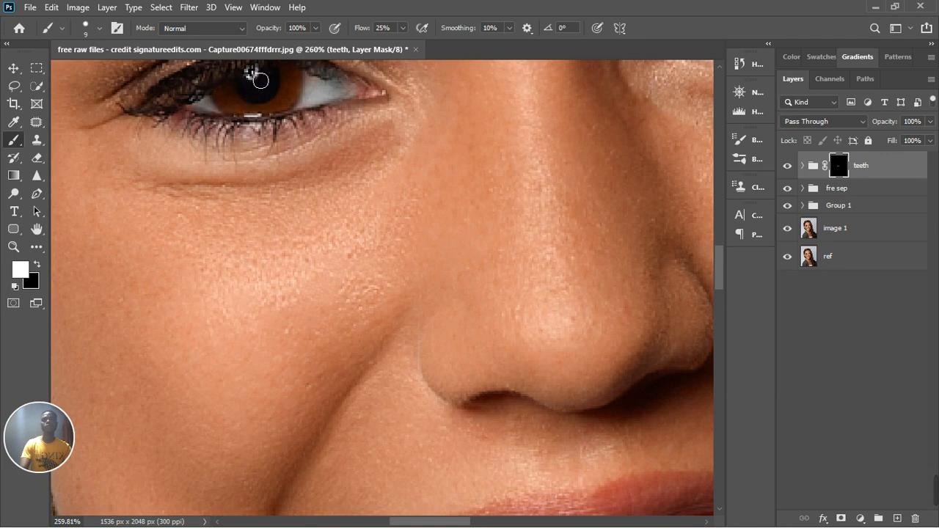
# - Paint white on the teeth mask over the white of the other eye, beside the nose, with the 9 px brush
pyautogui.scroll(-4, 255, 79)
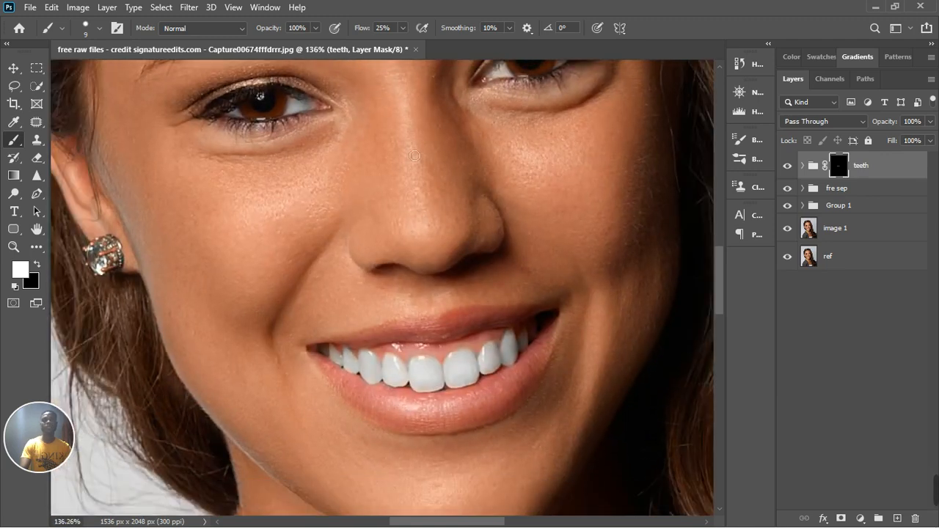
pyautogui.scroll(-3, 376, 163)
pyautogui.scroll(3, 391, 121)
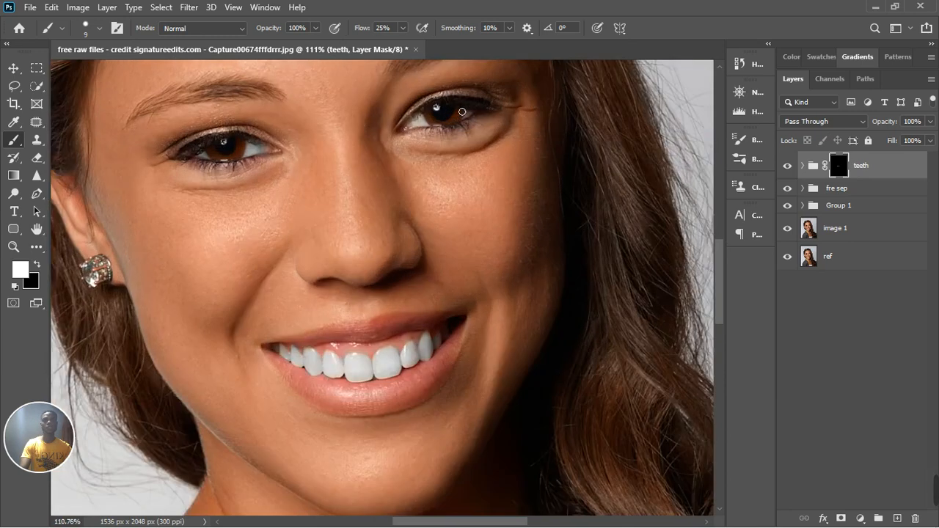
pyautogui.scroll(1, 411, 119)
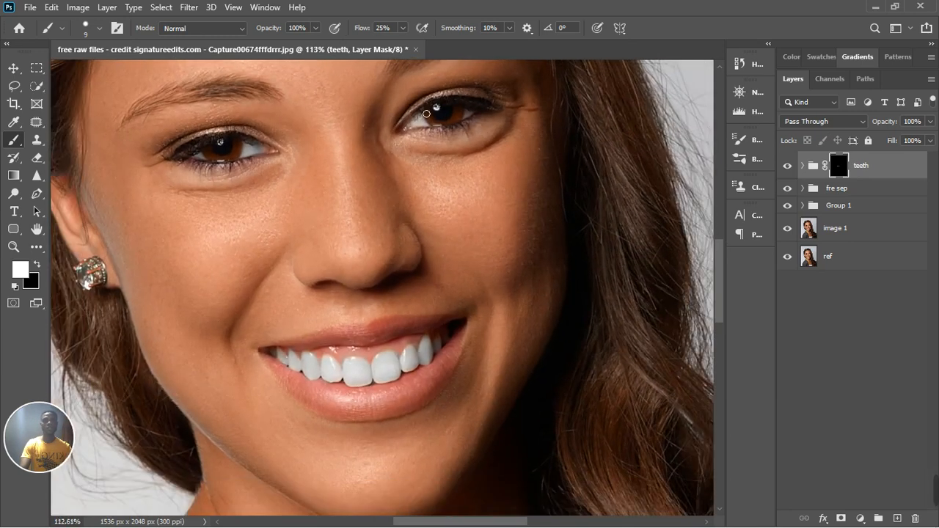
pyautogui.scroll(4, 426, 114)
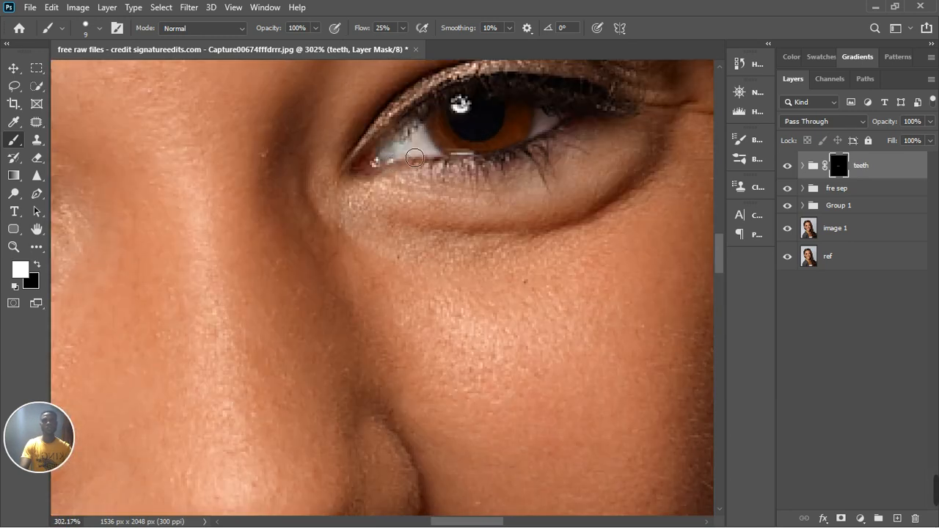
pyautogui.moveTo(414, 157)
pyautogui.mouseDown()
pyautogui.moveTo(437, 160)
pyautogui.moveTo(411, 140)
pyautogui.mouseUp()
# - Compare the portrait with the teeth group hidden and shown, and set the group's opacity to 78%
pyautogui.scroll(-4, 558, 130)
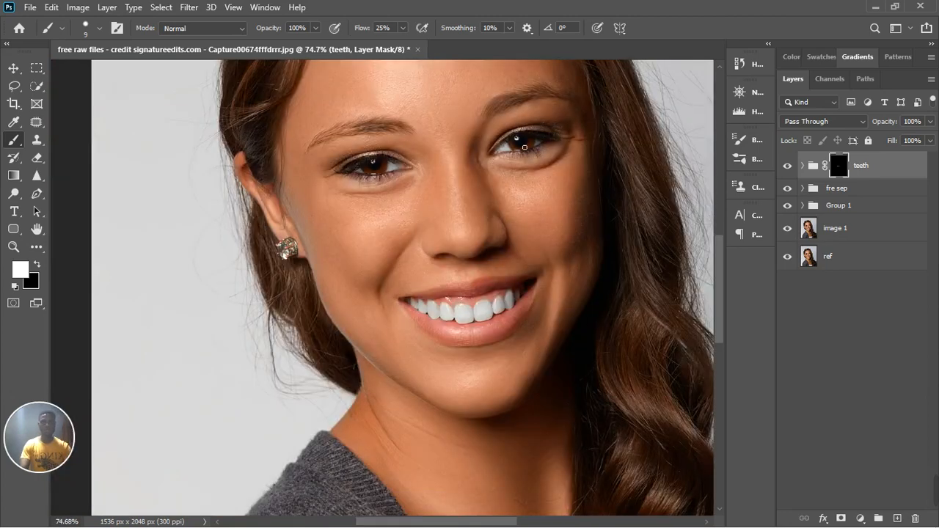
pyautogui.scroll(-3, 490, 170)
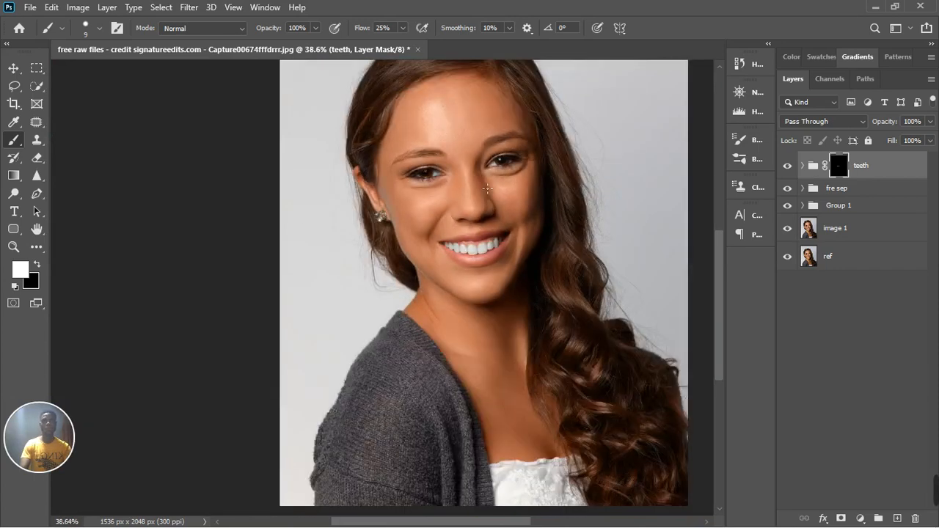
pyautogui.scroll(1, 339, 320)
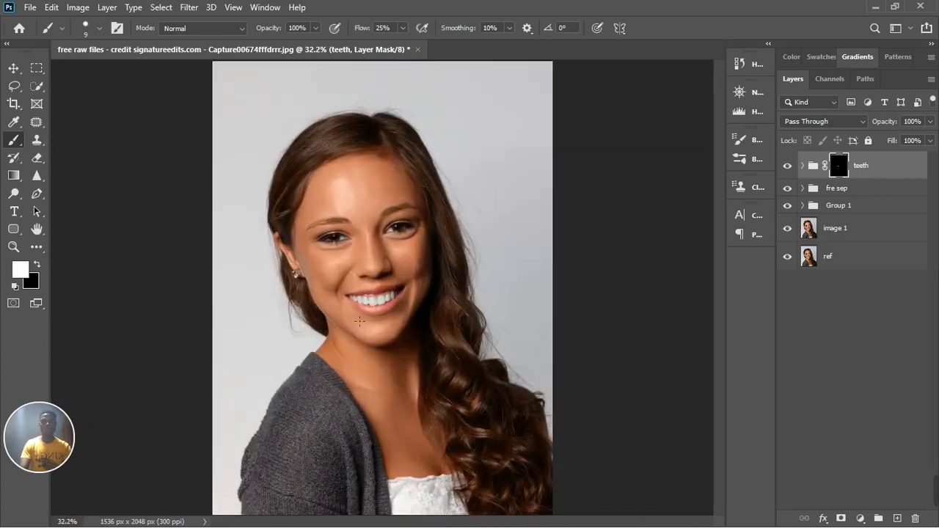
pyautogui.click(788, 167)
pyautogui.click(788, 168)
pyautogui.click(930, 140)
pyautogui.moveTo(930, 157)
pyautogui.mouseDown()
pyautogui.moveTo(920, 167)
pyautogui.moveTo(937, 168)
pyautogui.mouseUp()
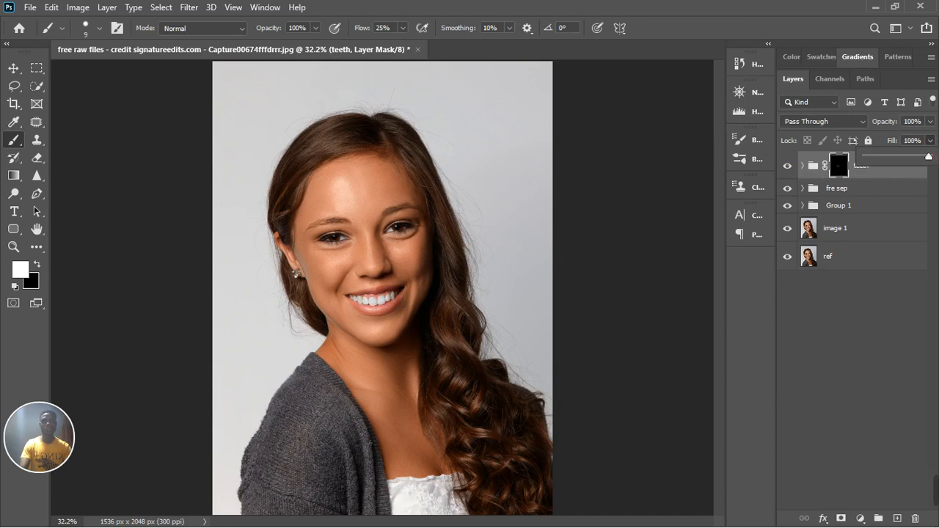
pyautogui.click(930, 121)
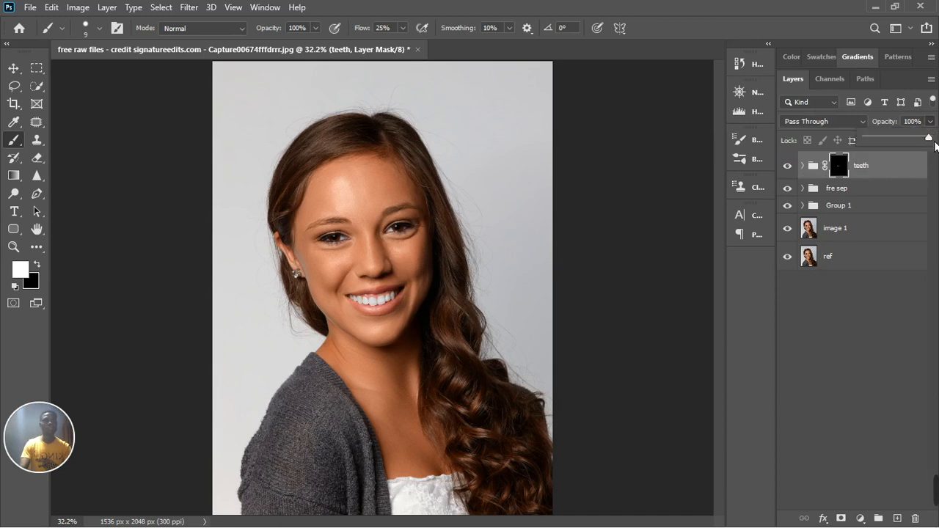
pyautogui.moveTo(936, 146); pyautogui.dragTo(923, 154)
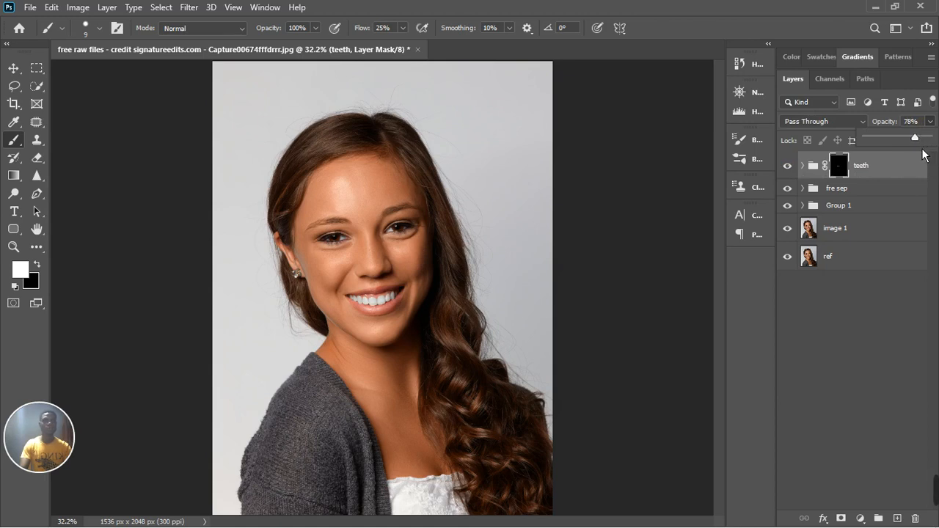
pyautogui.click(807, 312)
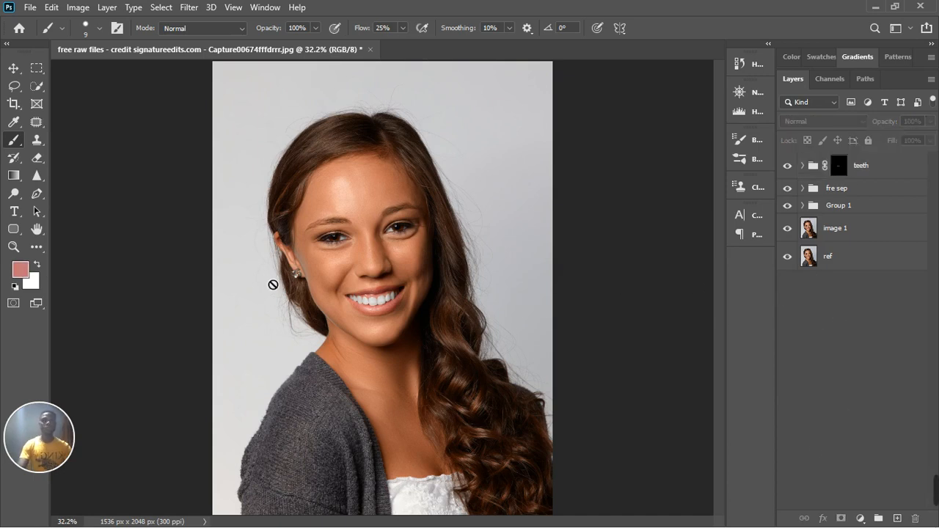
# - Add an Exposure adjustment layer above the teeth group and set its Gamma Correction to 1.13
pyautogui.scroll(-2, 275, 286)
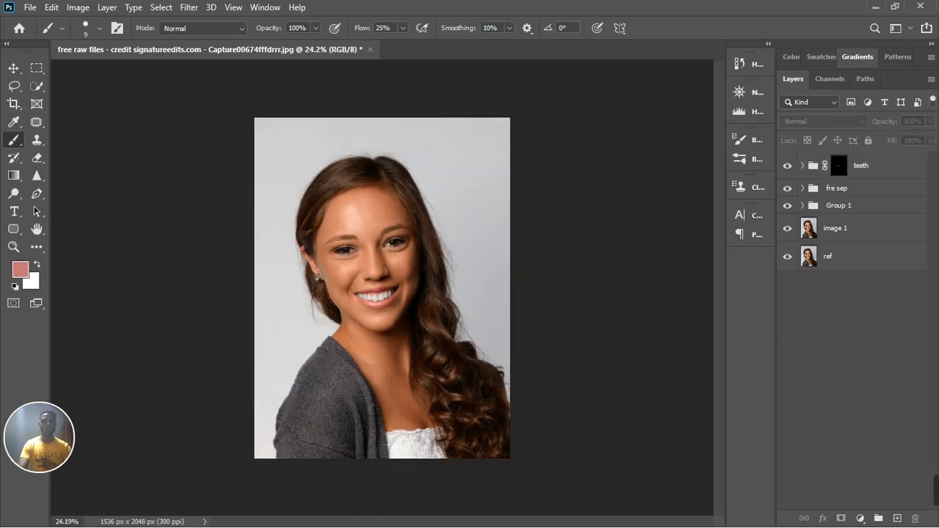
pyautogui.click(861, 518)
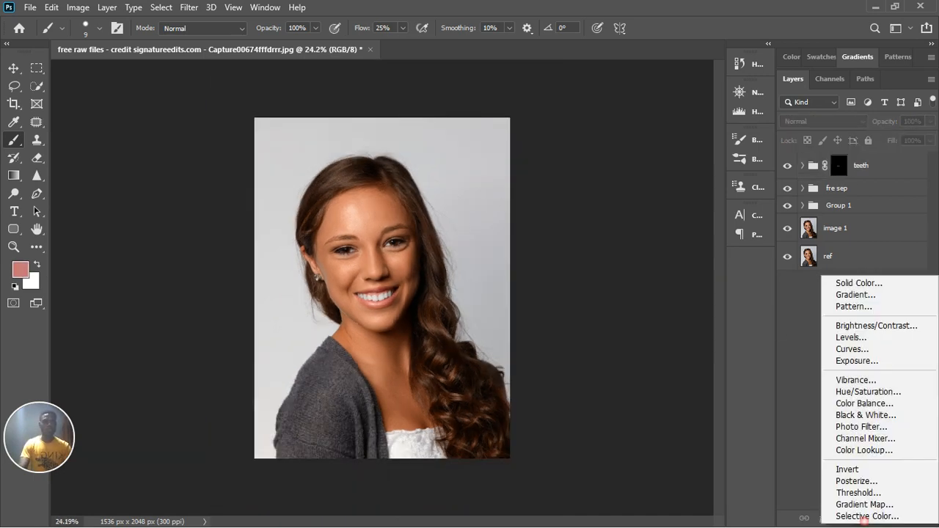
pyautogui.click(877, 360)
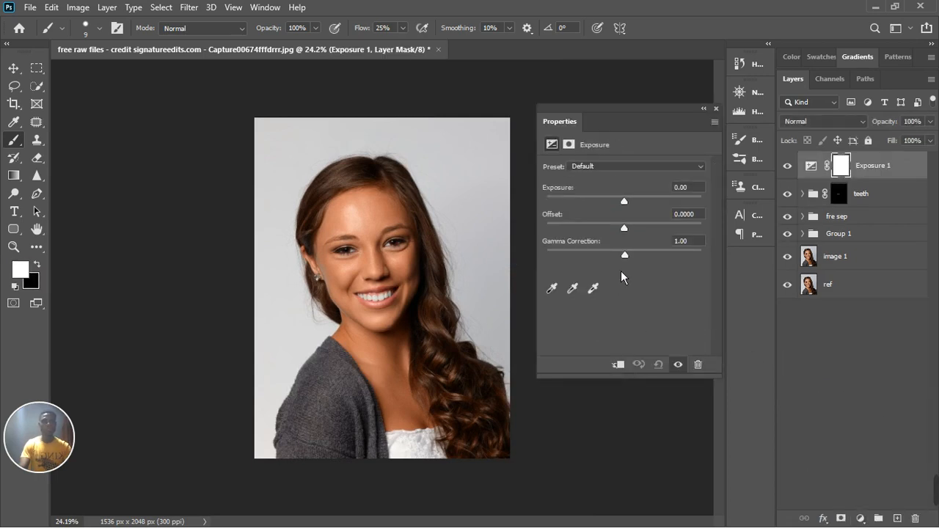
pyautogui.moveTo(632, 260); pyautogui.dragTo(625, 265)
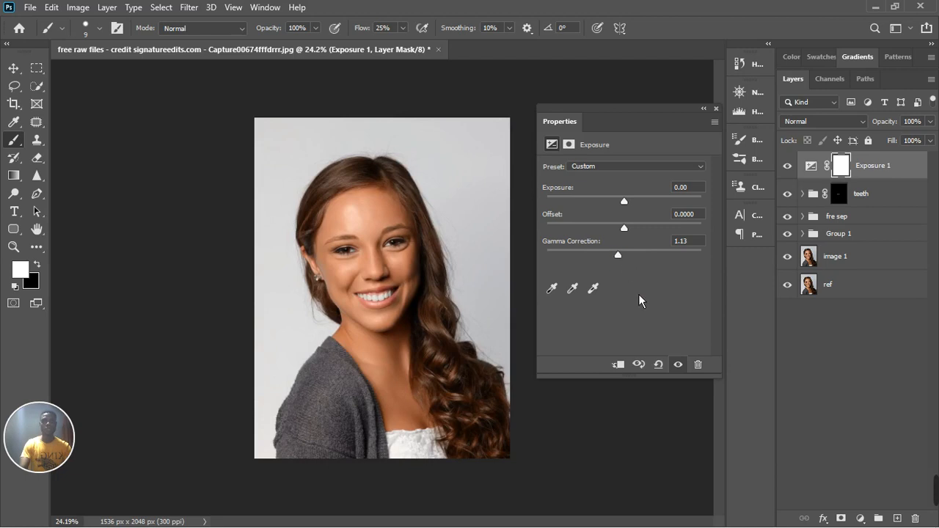
# - Compare the portrait before and after the Exposure adjustment by hiding and showing its layer
pyautogui.click(678, 364)
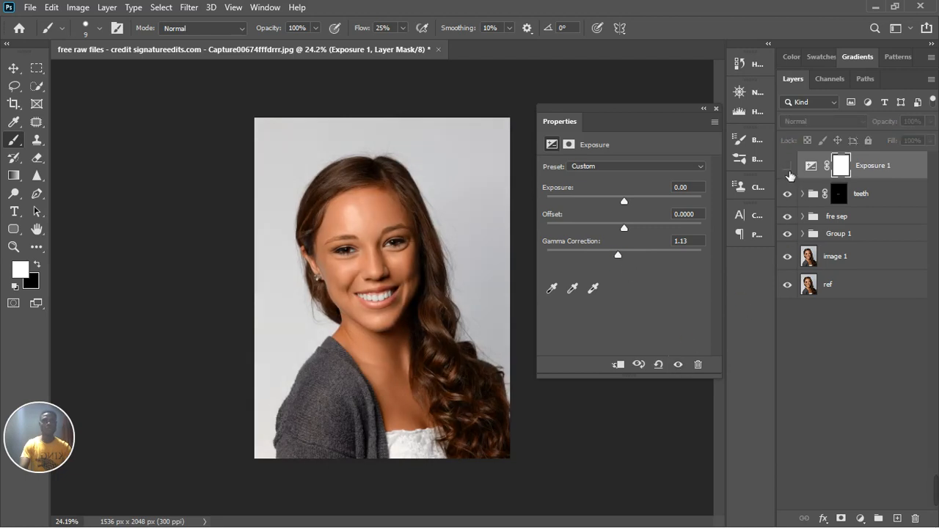
pyautogui.click(679, 371)
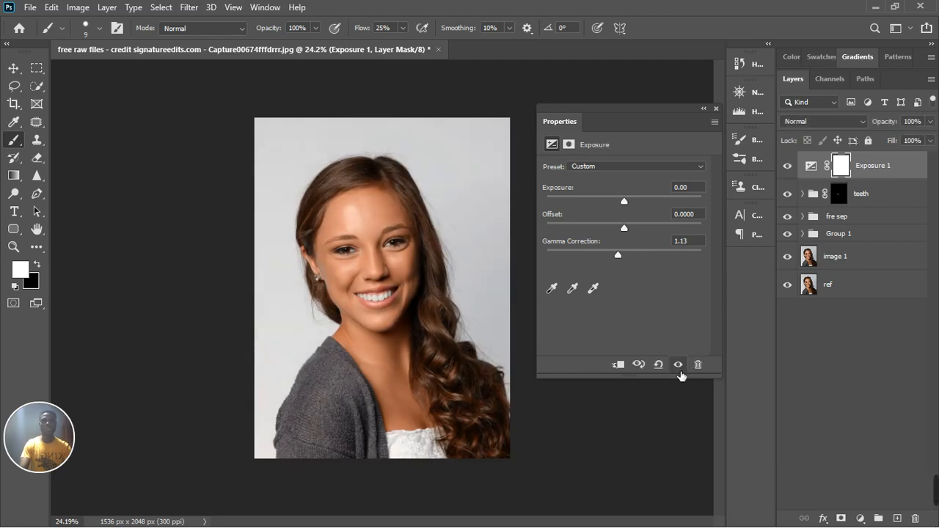
pyautogui.click(679, 364)
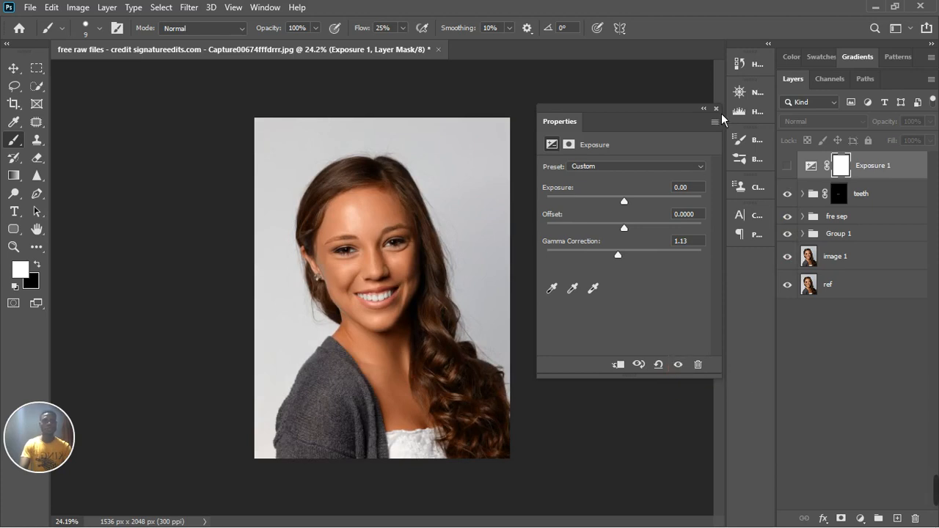
pyautogui.click(788, 166)
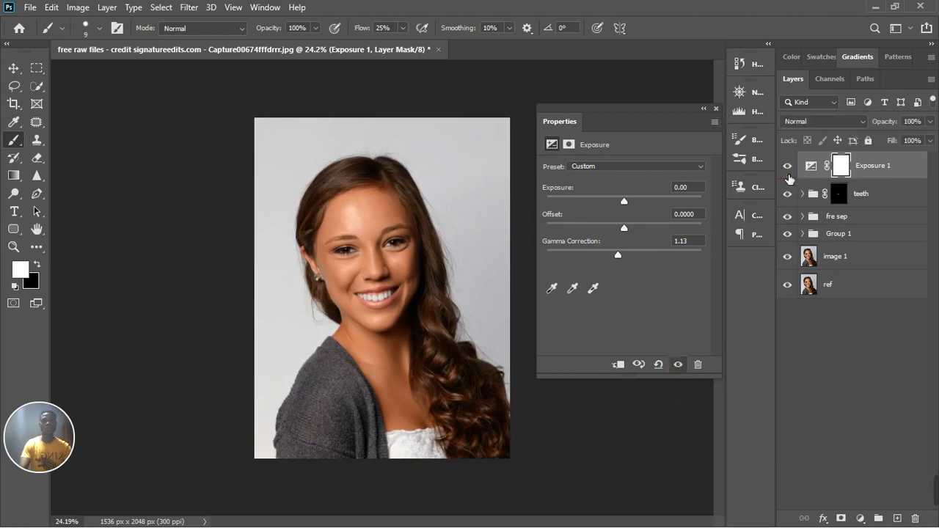
# - Add a Color Balance adjustment layer above the Exposure 1 layer
pyautogui.click(803, 397)
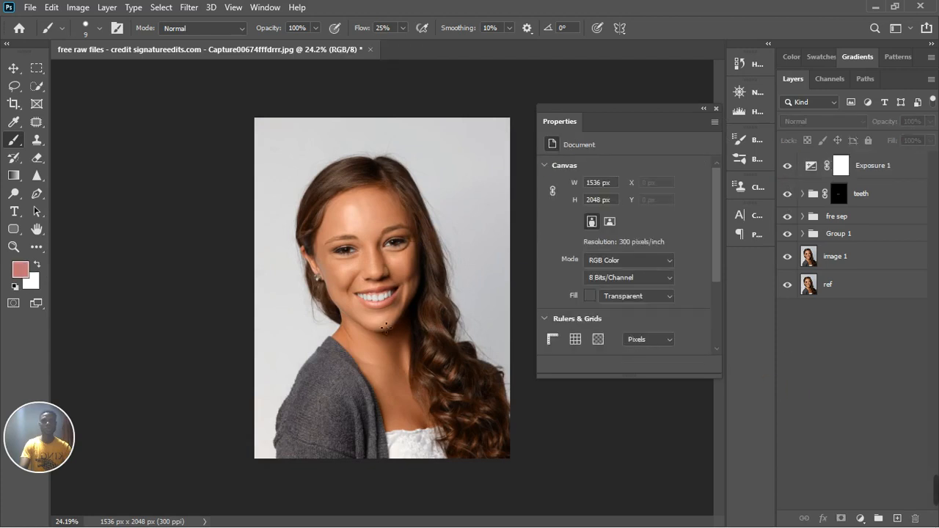
pyautogui.scroll(2, 385, 326)
pyautogui.scroll(-2, 385, 327)
pyautogui.scroll(2, 385, 327)
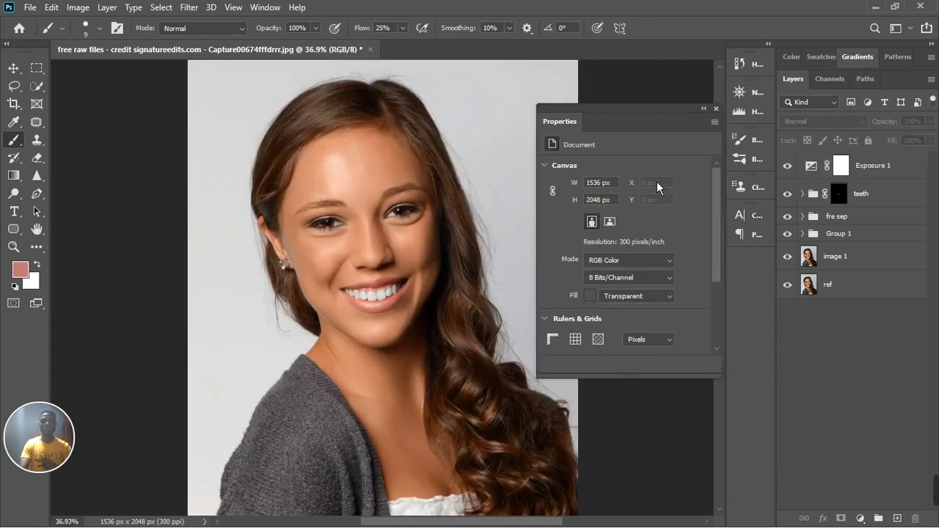
pyautogui.click(716, 109)
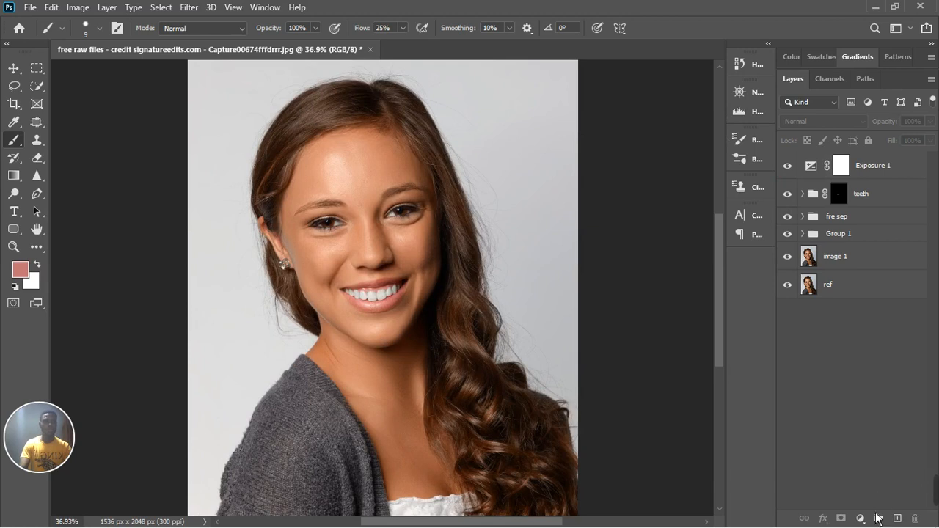
pyautogui.click(860, 518)
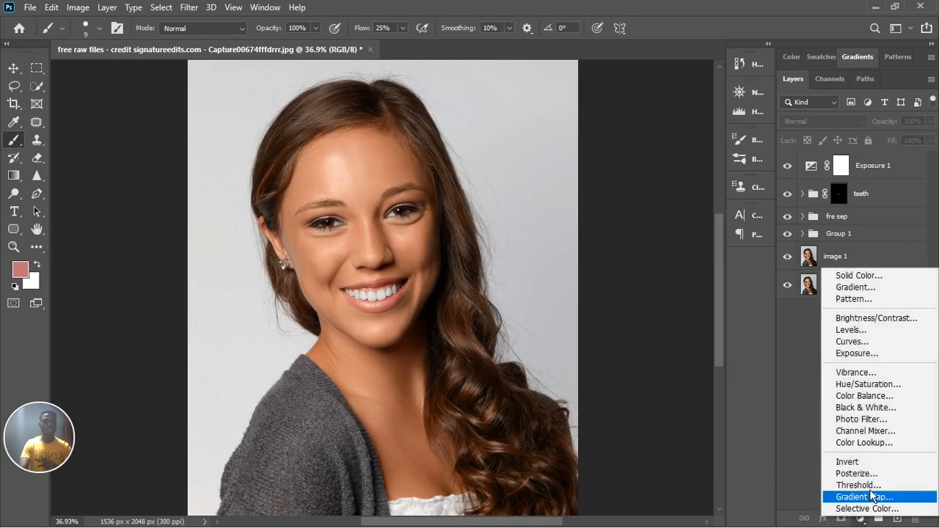
pyautogui.click(866, 399)
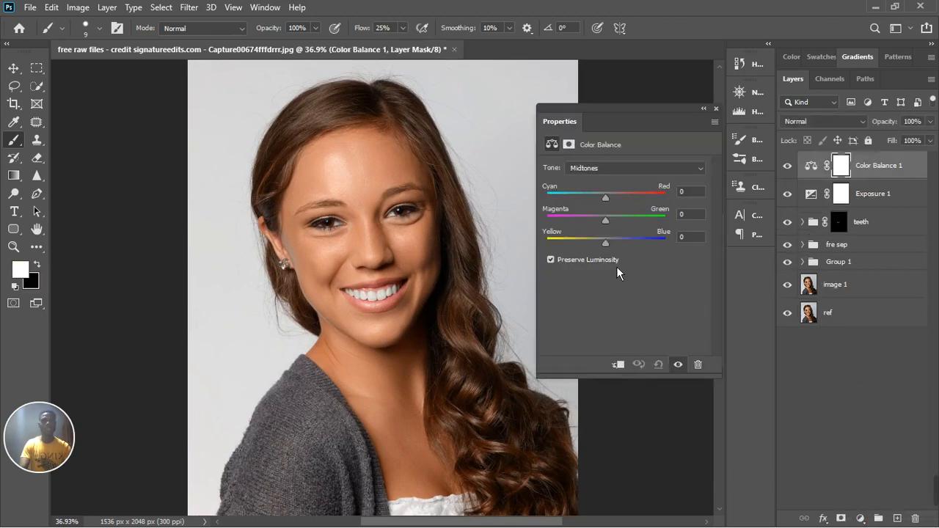
# - Adjust the Color Balance midtones, setting Magenta–Green to -5 and Yellow–Blue to -6, and fine-tune Cyan–Red
pyautogui.click(615, 168)
pyautogui.click(615, 201)
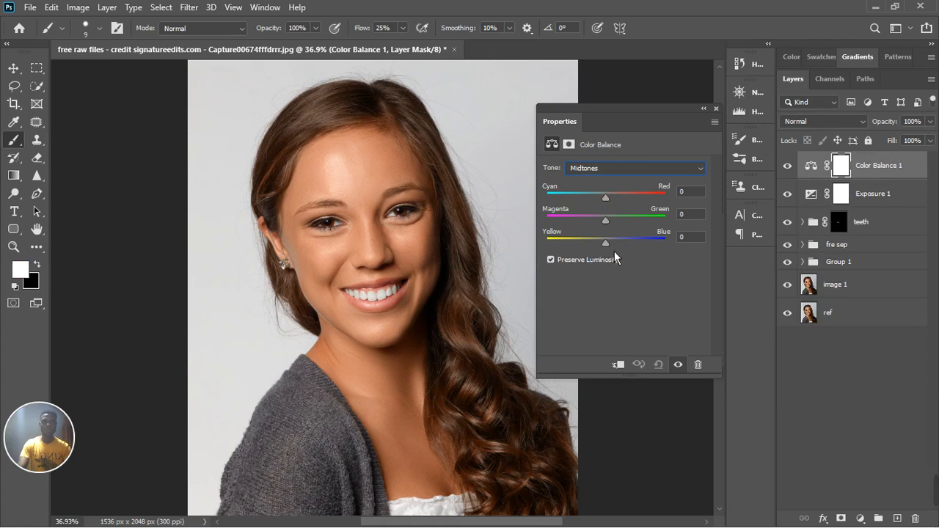
pyautogui.moveTo(614, 251); pyautogui.dragTo(609, 251)
pyautogui.moveTo(612, 228); pyautogui.dragTo(610, 229)
pyautogui.click(614, 203)
pyautogui.moveTo(614, 203); pyautogui.dragTo(614, 202)
# - Fine-tune the Color Balance highlights on the Yellow–Blue, Cyan–Red and Magenta–Green axes
pyautogui.click(622, 174)
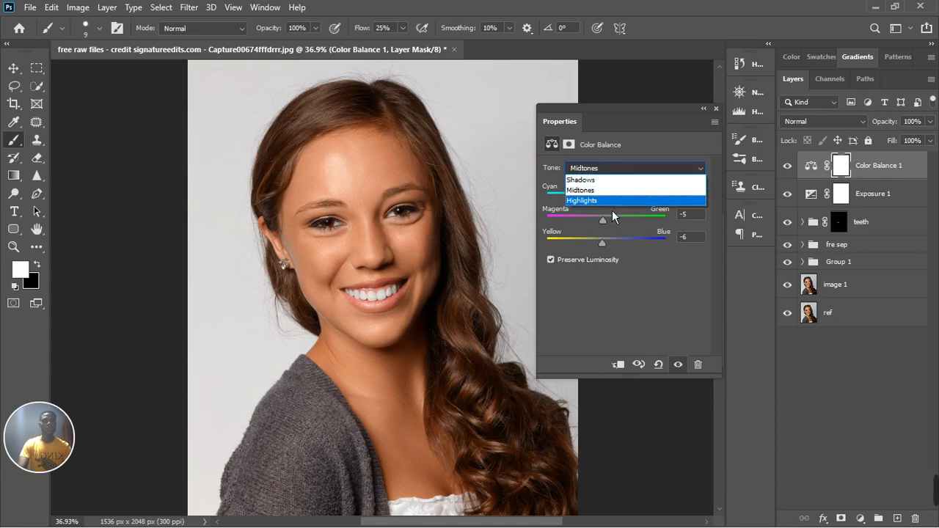
pyautogui.click(615, 205)
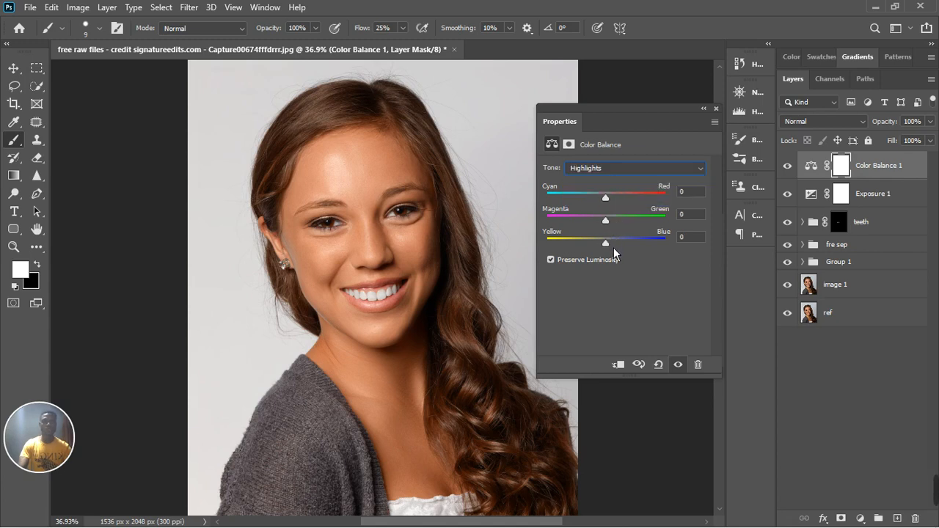
pyautogui.moveTo(613, 249); pyautogui.dragTo(611, 251)
pyautogui.moveTo(612, 206); pyautogui.dragTo(613, 205)
pyautogui.moveTo(612, 231); pyautogui.dragTo(608, 229)
# - Set the Color Balance shadows to Cyan–Red -5, Magenta–Green +5 and Yellow–Blue +7
pyautogui.click(614, 168)
pyautogui.click(612, 179)
pyautogui.moveTo(613, 248); pyautogui.dragTo(615, 248)
pyautogui.moveTo(612, 203); pyautogui.dragTo(612, 203)
pyautogui.moveTo(611, 227); pyautogui.dragTo(615, 227)
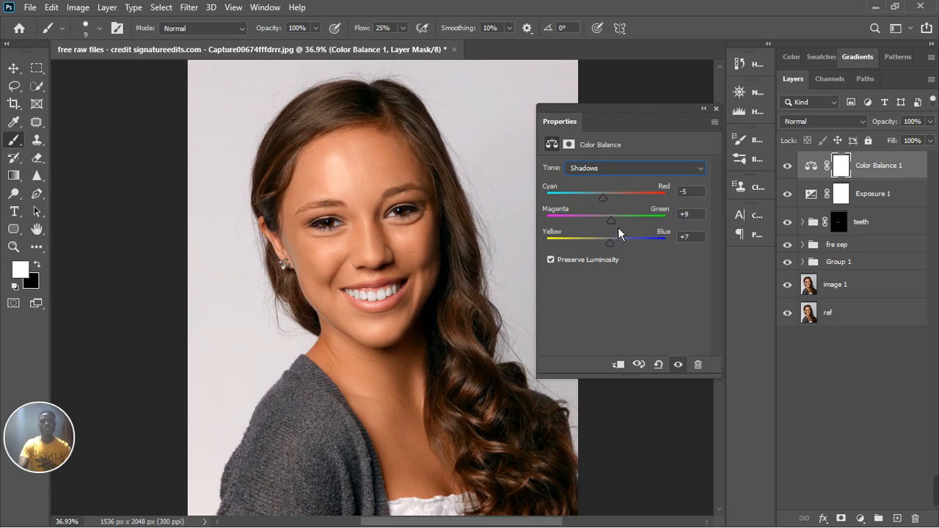
pyautogui.moveTo(618, 229); pyautogui.dragTo(610, 230)
pyautogui.moveTo(611, 229); pyautogui.dragTo(616, 228)
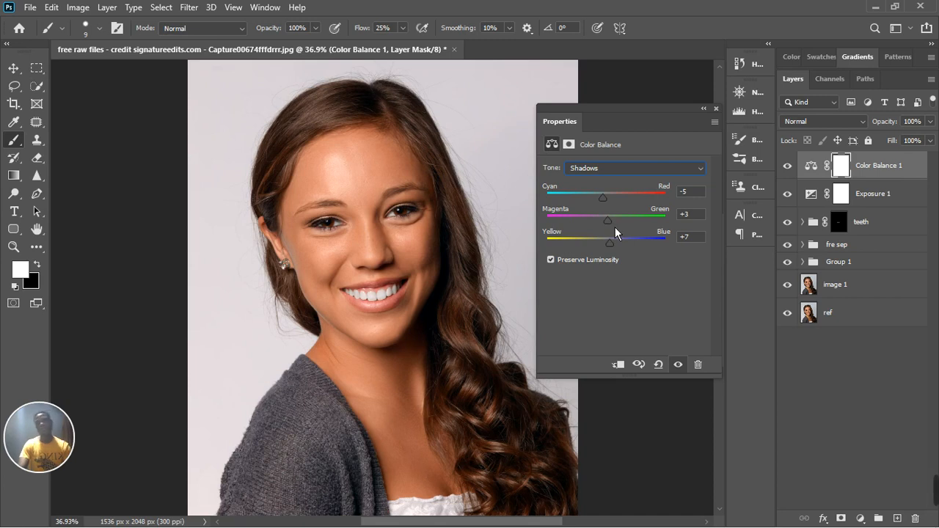
pyautogui.moveTo(614, 226); pyautogui.dragTo(612, 228)
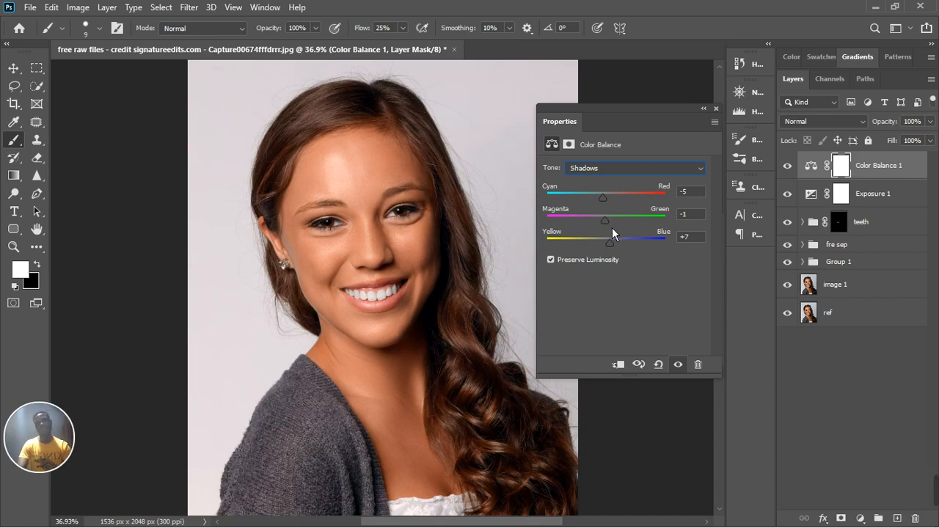
pyautogui.moveTo(610, 229); pyautogui.dragTo(615, 228)
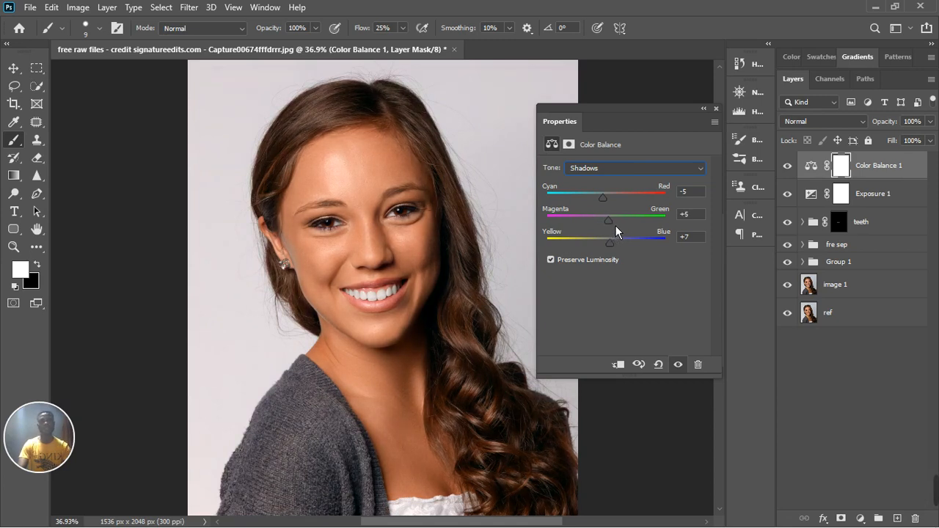
# - Compare the portrait with and without the Color Balance and Exposure adjustments by hiding and showing each layer
pyautogui.click(679, 364)
pyautogui.click(679, 365)
pyautogui.click(716, 108)
pyautogui.scroll(-5, 509, 241)
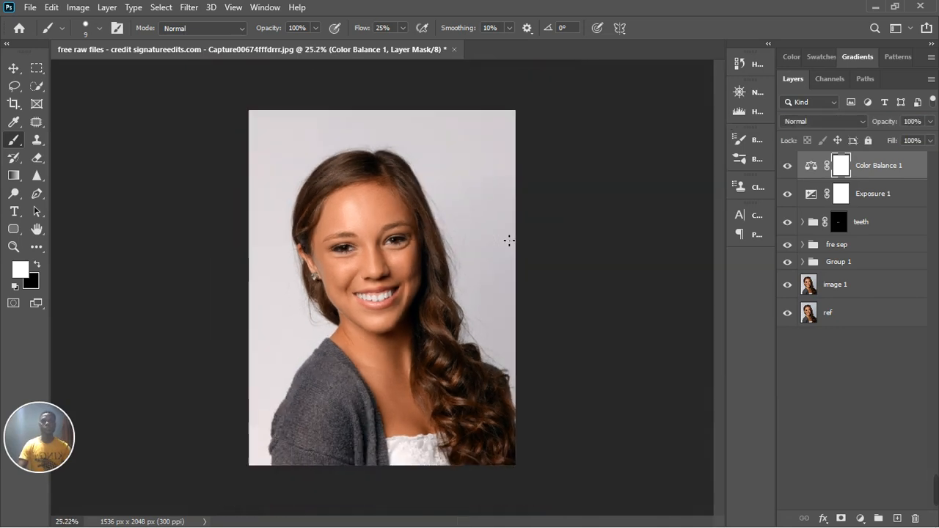
pyautogui.scroll(2, 374, 271)
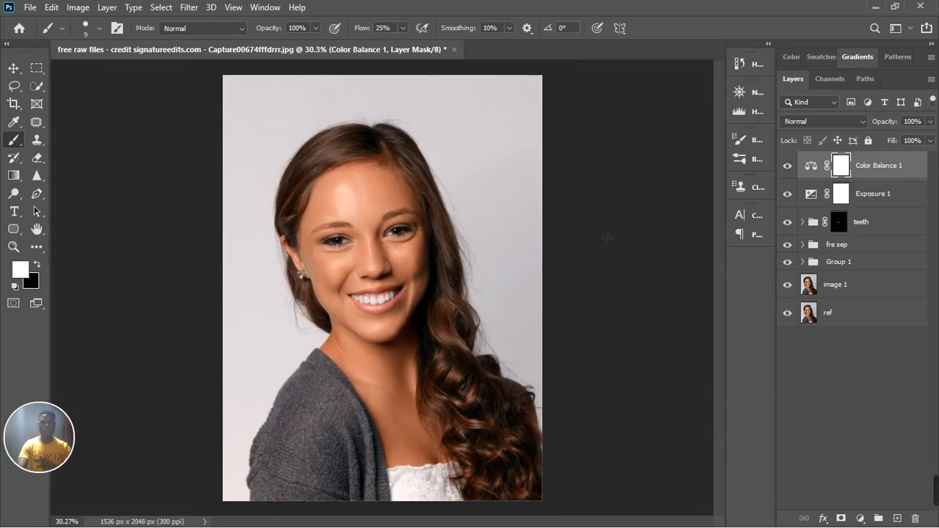
pyautogui.click(787, 166)
pyautogui.click(787, 166)
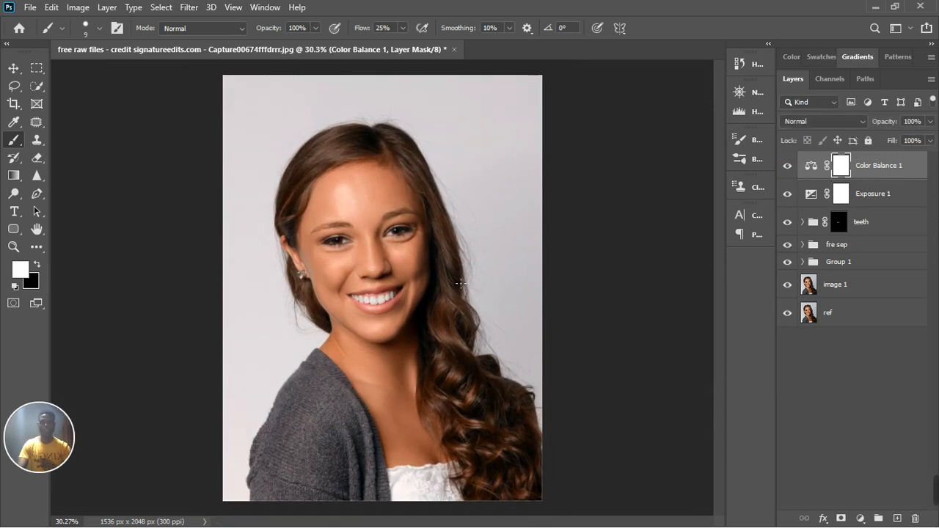
pyautogui.click(789, 196)
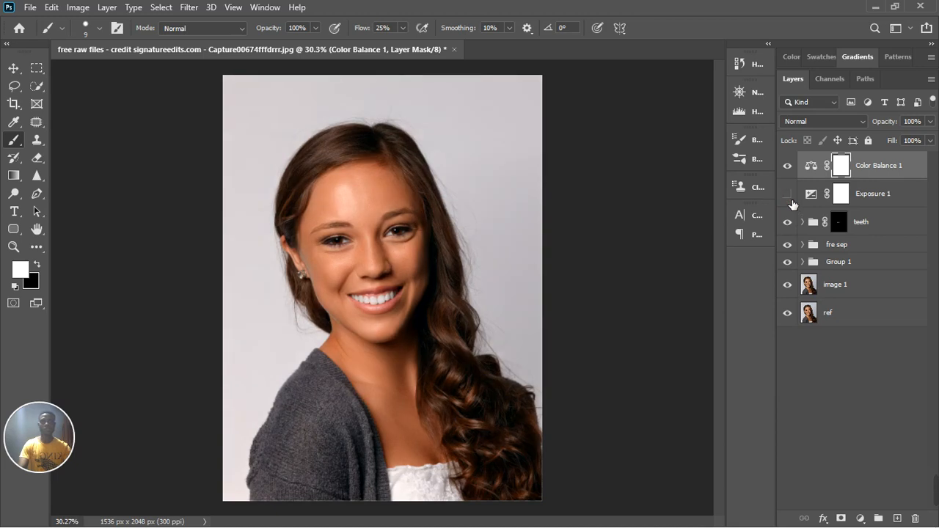
pyautogui.click(790, 197)
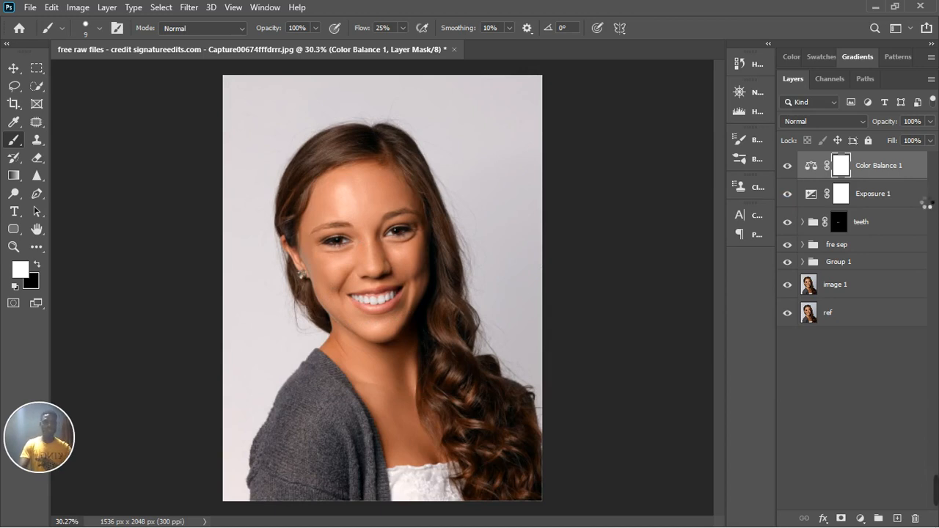
# - Stamp all visible layers into a new layer on top, and group the Color Balance 1 and Exposure 1 layers together
pyautogui.hotkey('ctrl', 'shift', 'alt', 'n')
pyautogui.hotkey('ctrl', 'shift', 'alt', 'e')
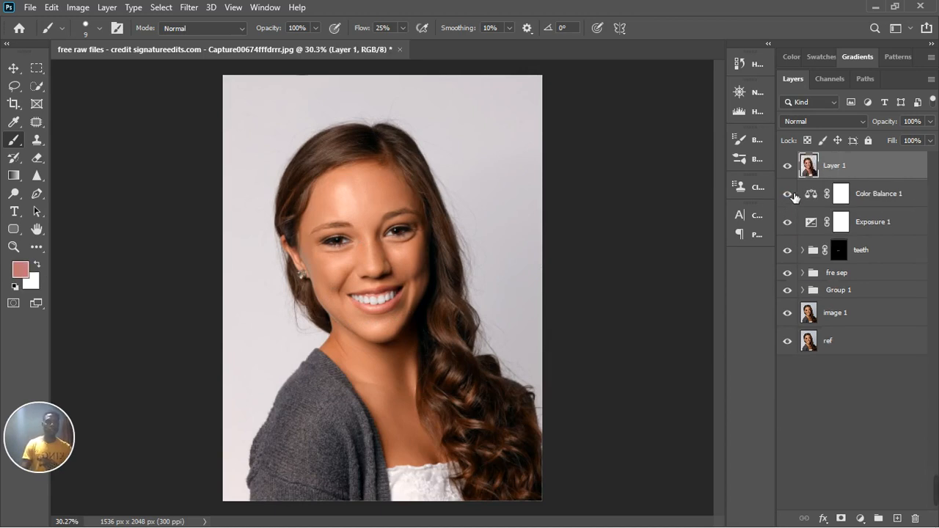
pyautogui.click(880, 202)
pyautogui.keyDown('shift'); pyautogui.click(885, 223); pyautogui.keyUp('shift')
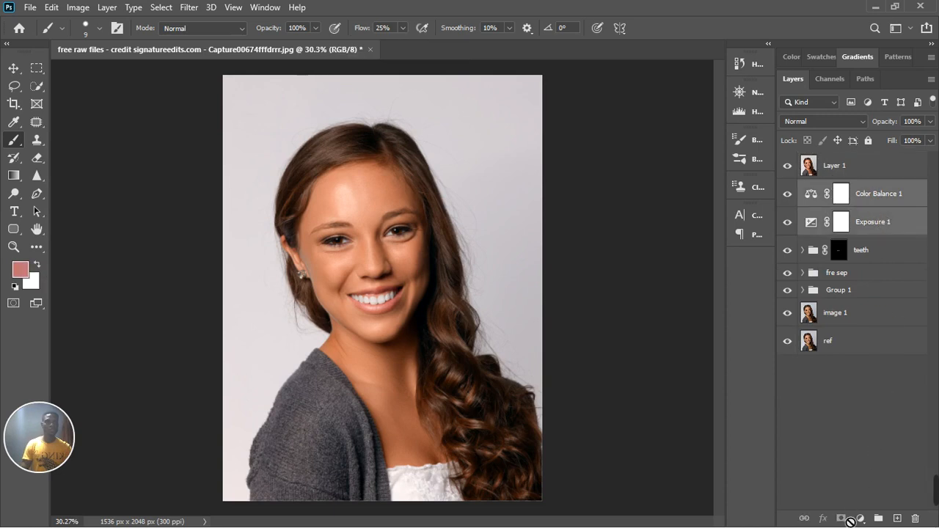
pyautogui.click(879, 518)
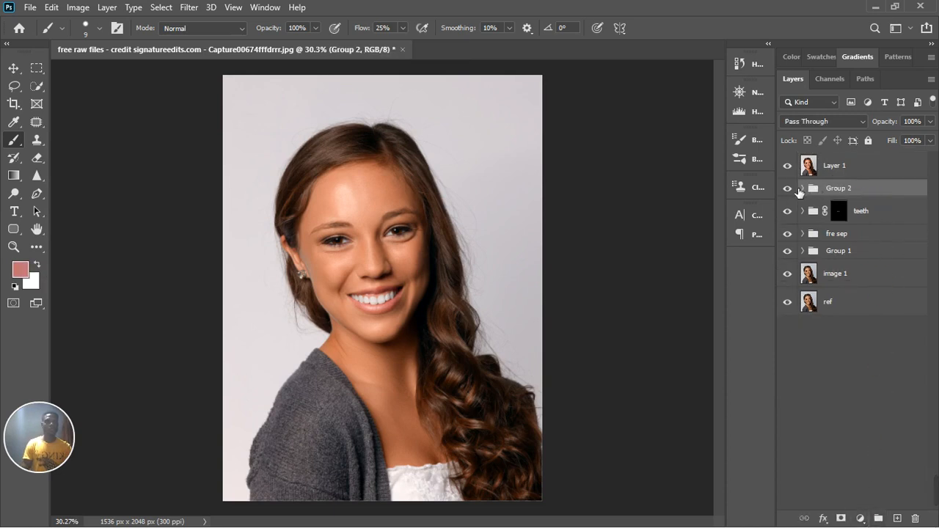
# - Review the retouching stages by hiding everything above the ref layer and showing image 1, Group 1, fre sep and Layer 1 again
pyautogui.click(787, 250)
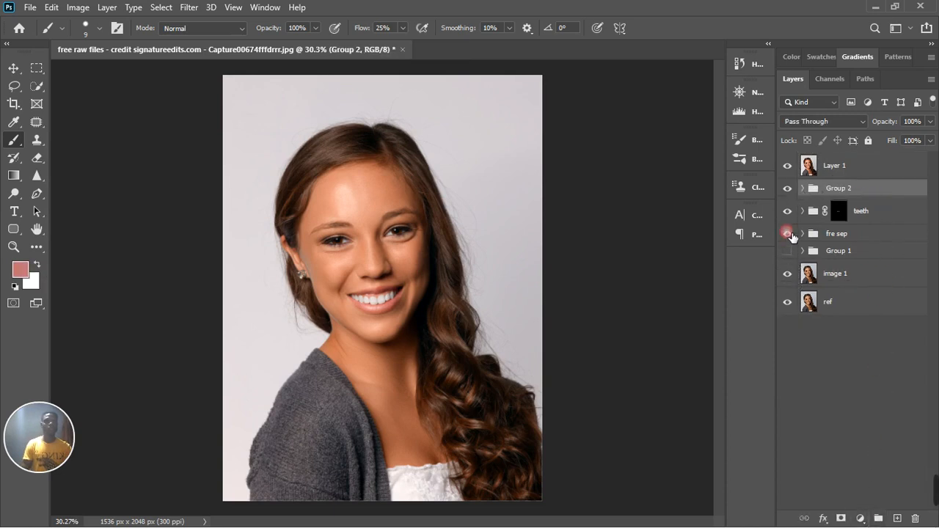
pyautogui.click(787, 233)
pyautogui.moveTo(793, 193); pyautogui.dragTo(791, 274)
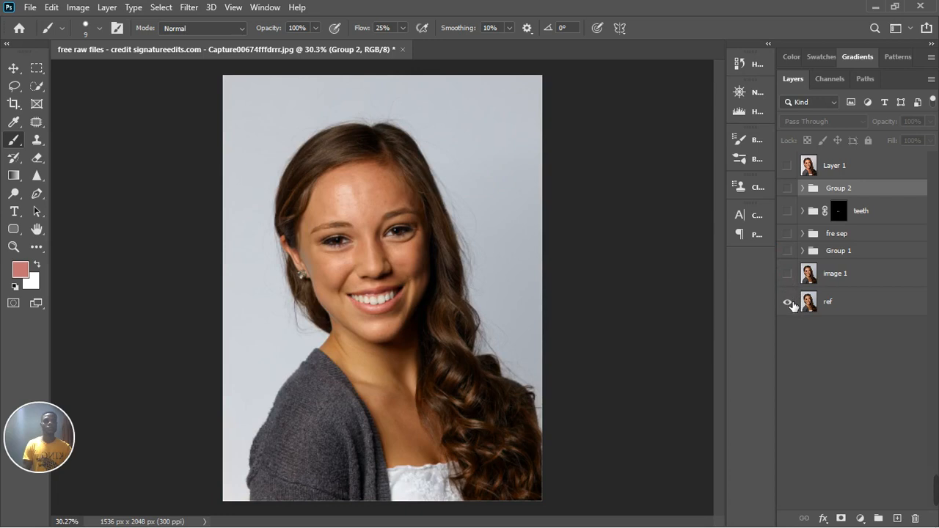
pyautogui.click(788, 274)
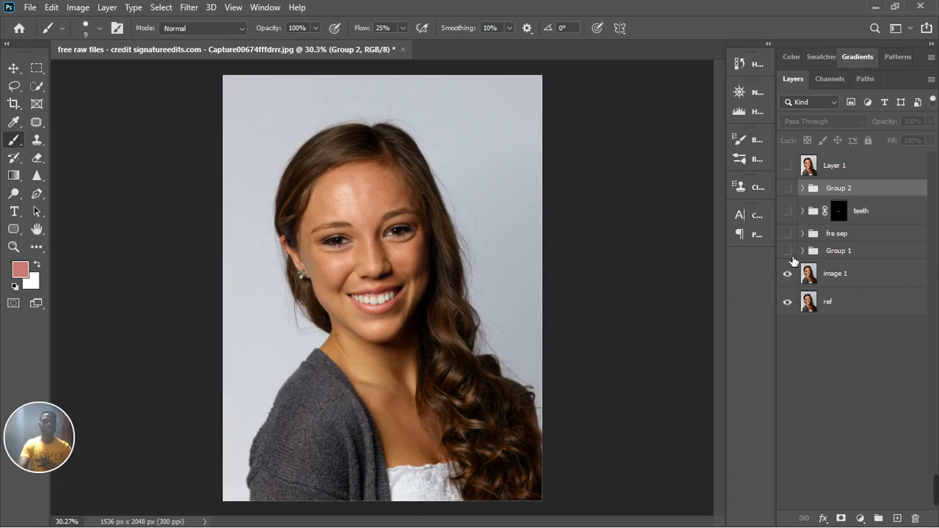
pyautogui.click(788, 252)
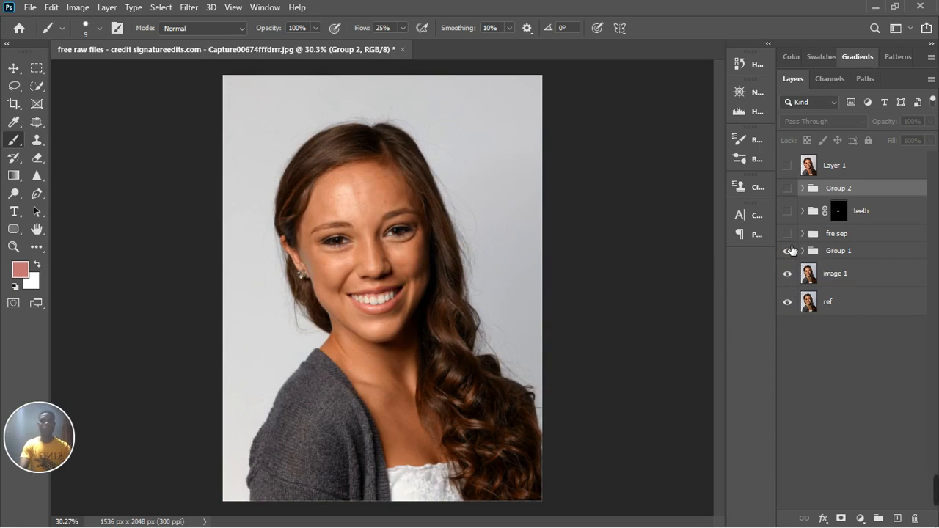
pyautogui.click(787, 234)
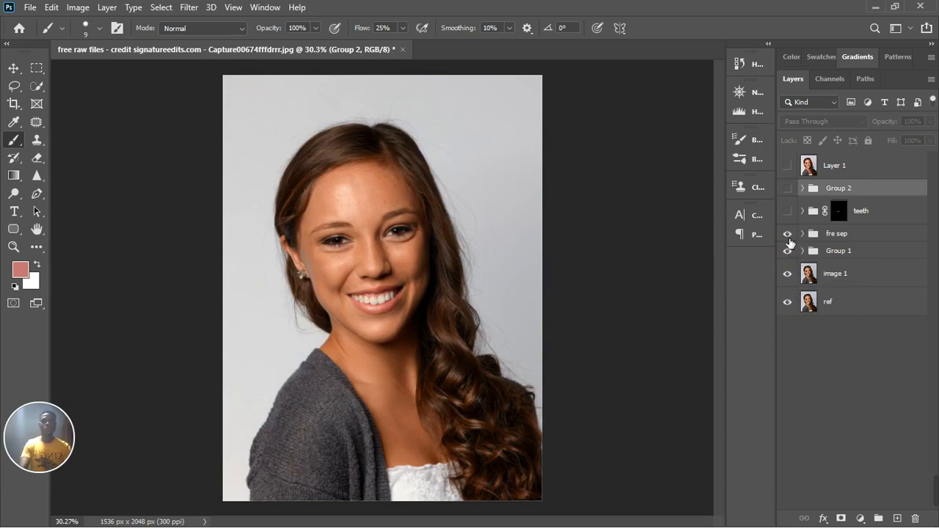
pyautogui.click(788, 167)
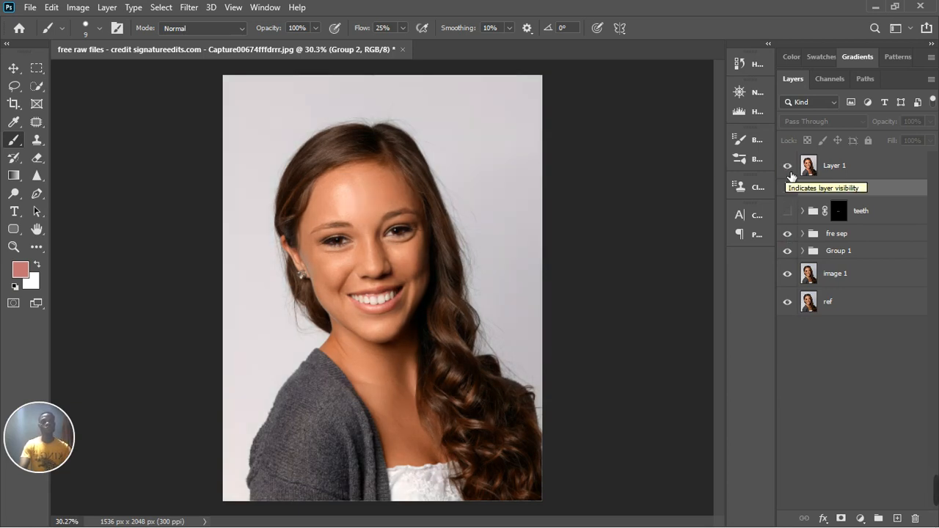
pyautogui.scroll(-3, 458, 213)
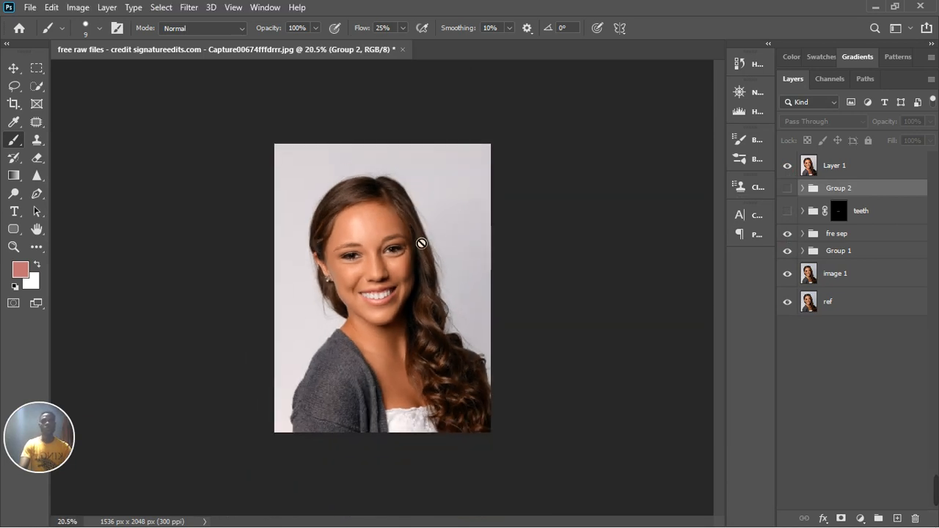